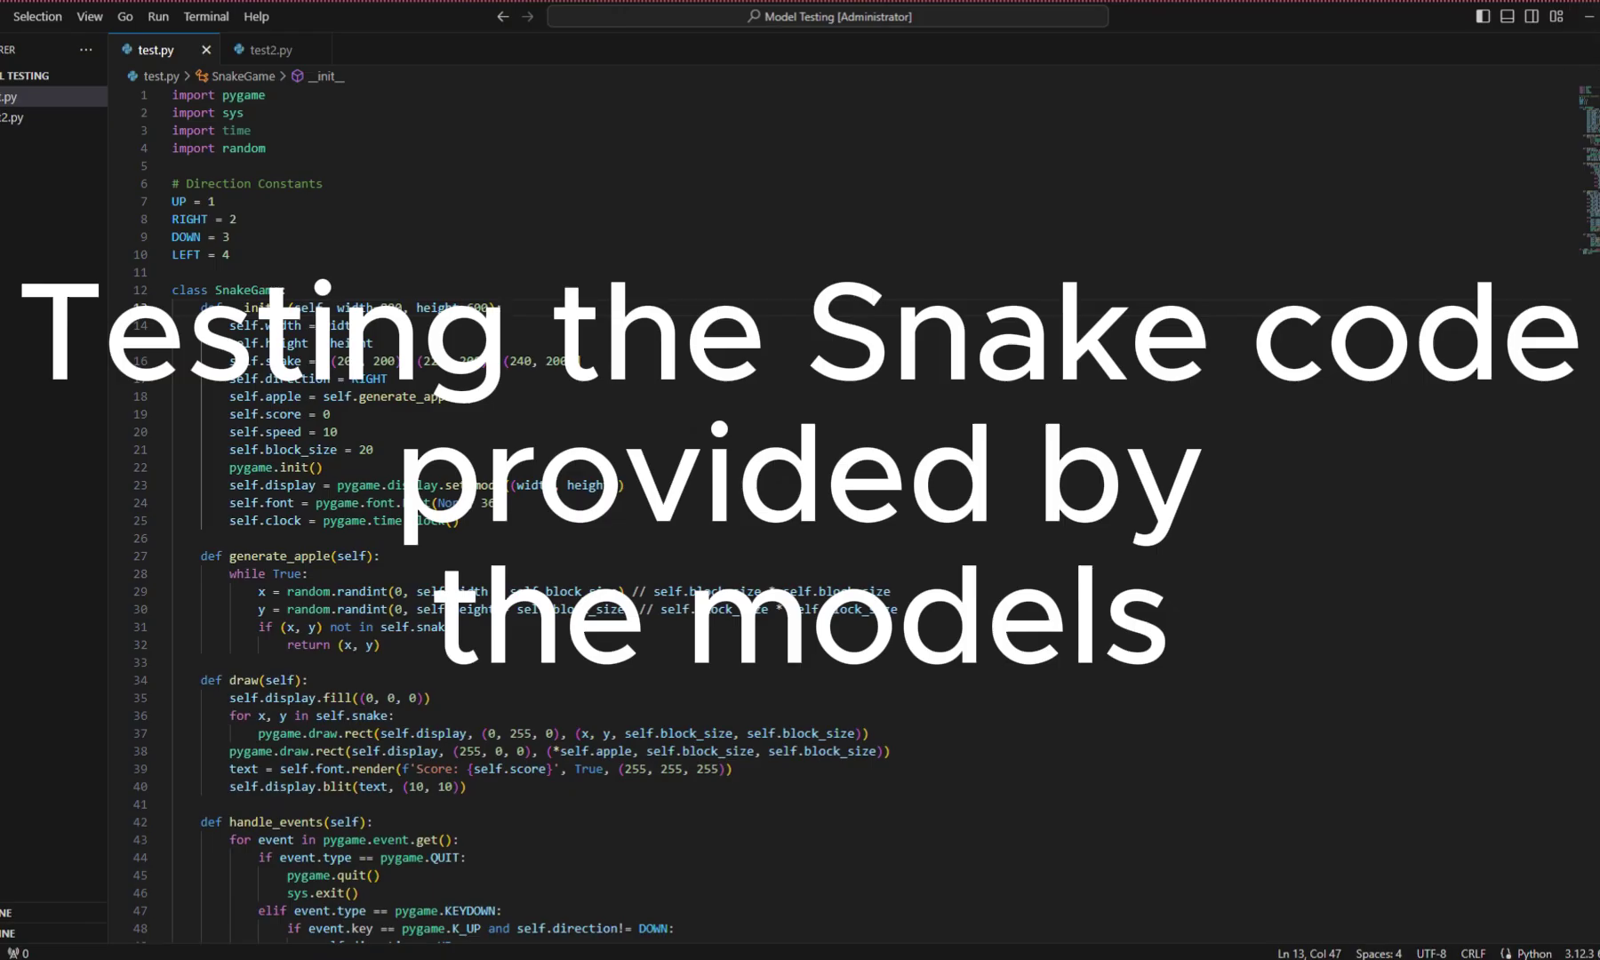
- Run test.py and select the traceback ending in the block_size AttributeError
click(1595, 49)
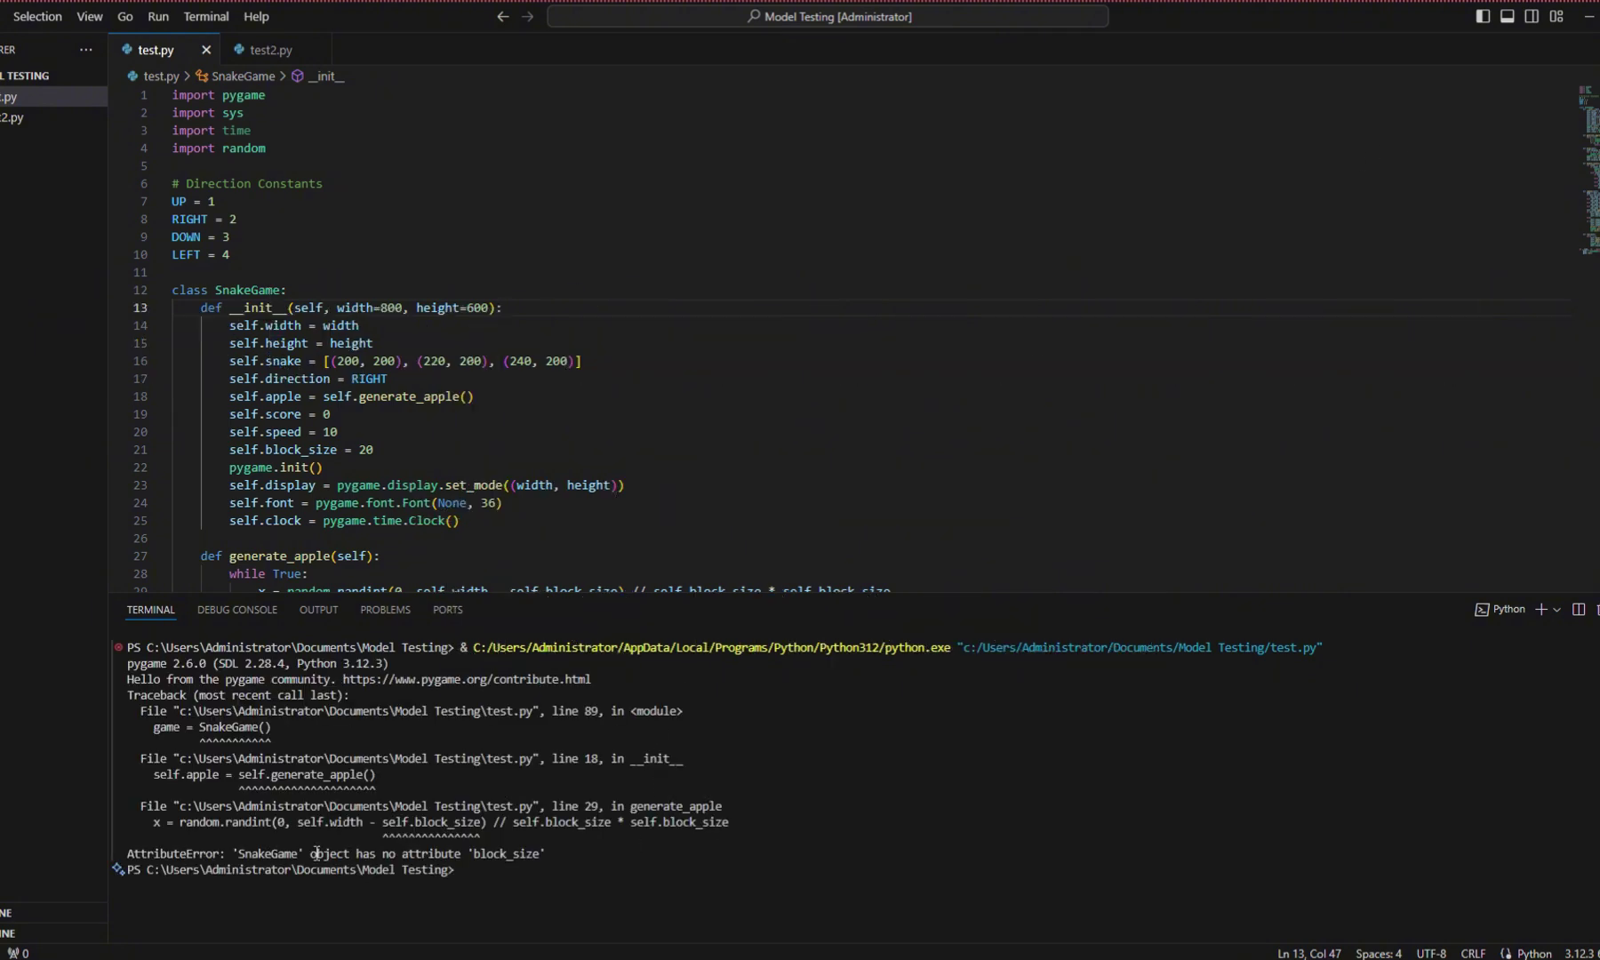
drag(593, 859, 98, 674)
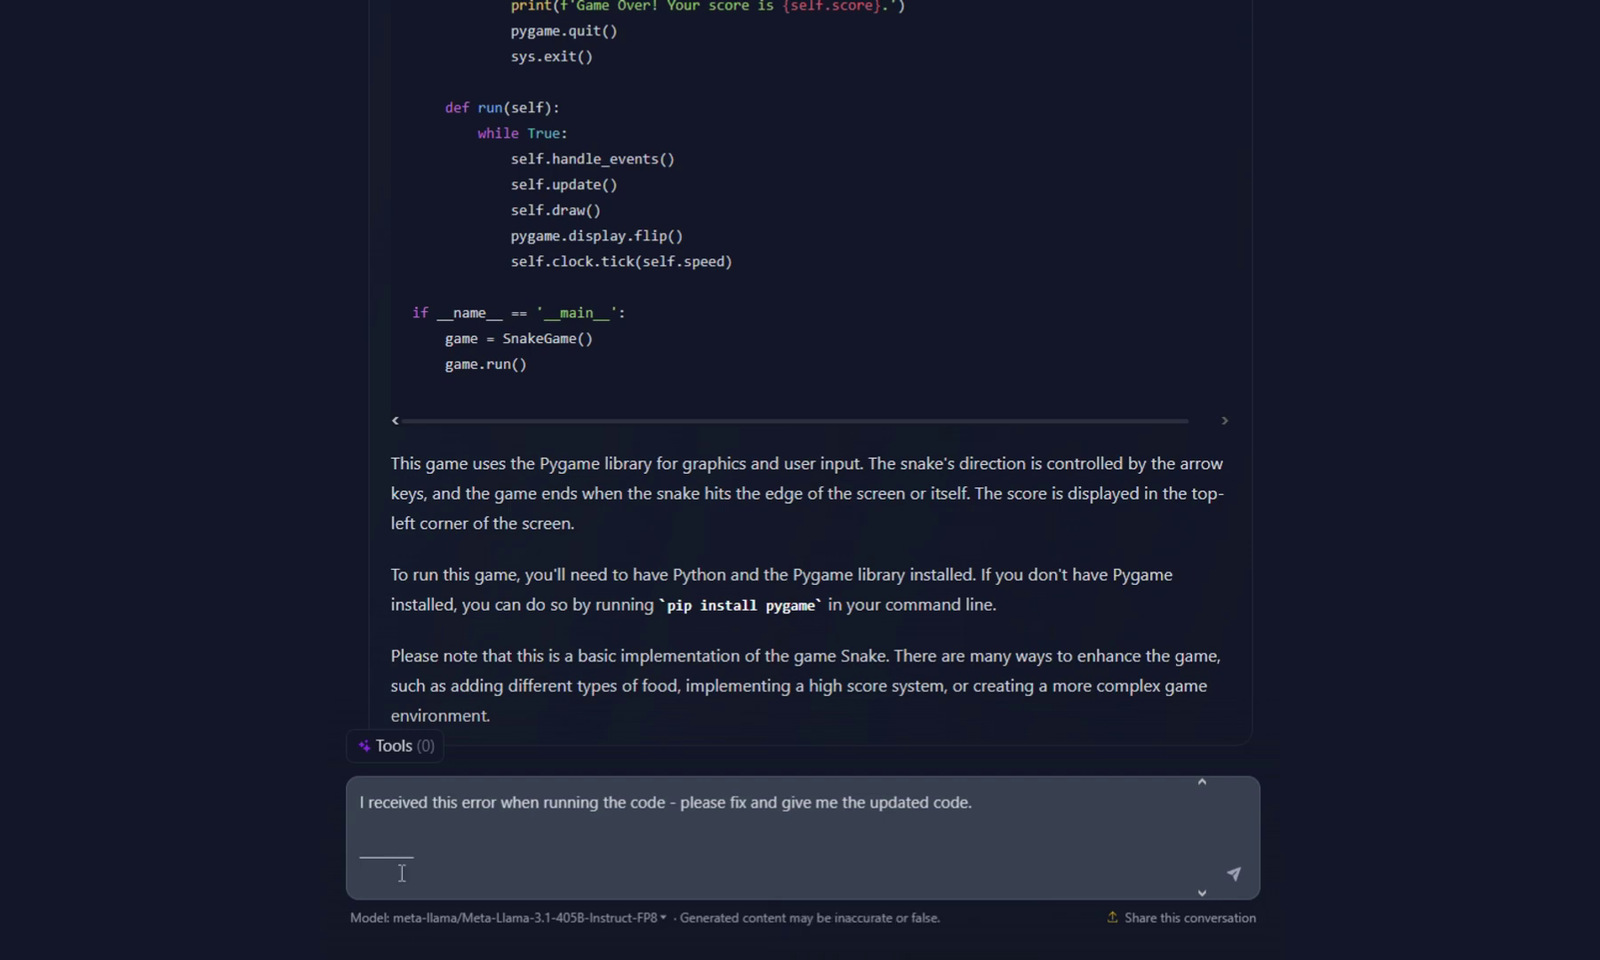
- Send the block_size traceback to HuggingChat and select the corrected Snake code it returns
key(Return)
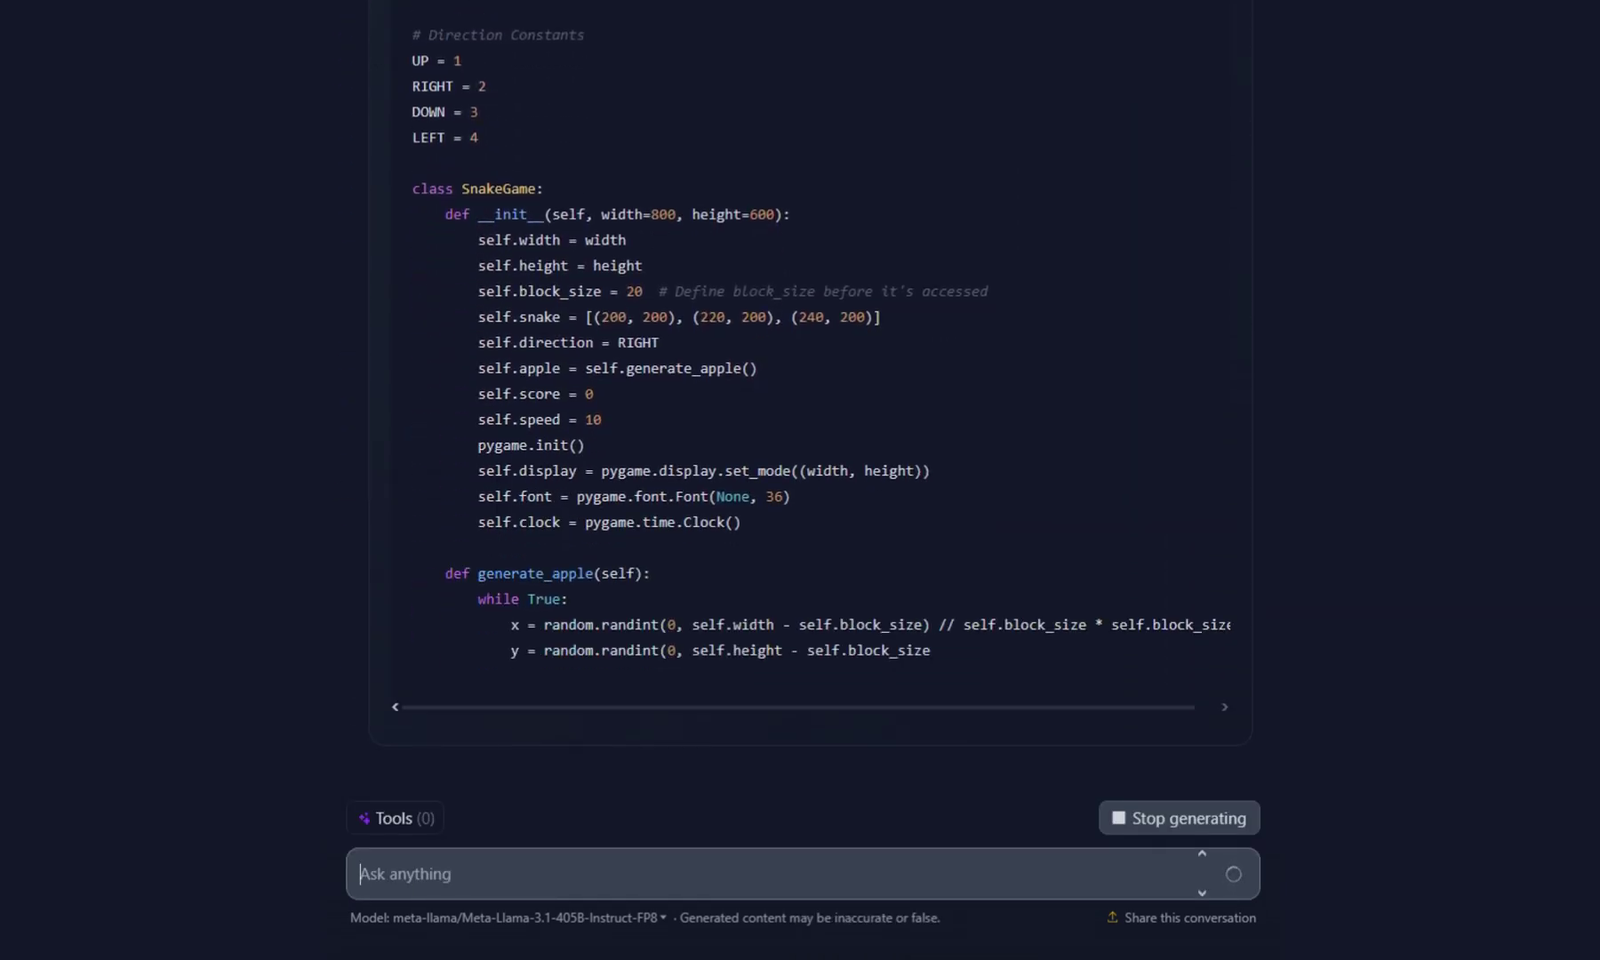
scroll(986, 475, up, 2)
drag(986, 474, 769, 513)
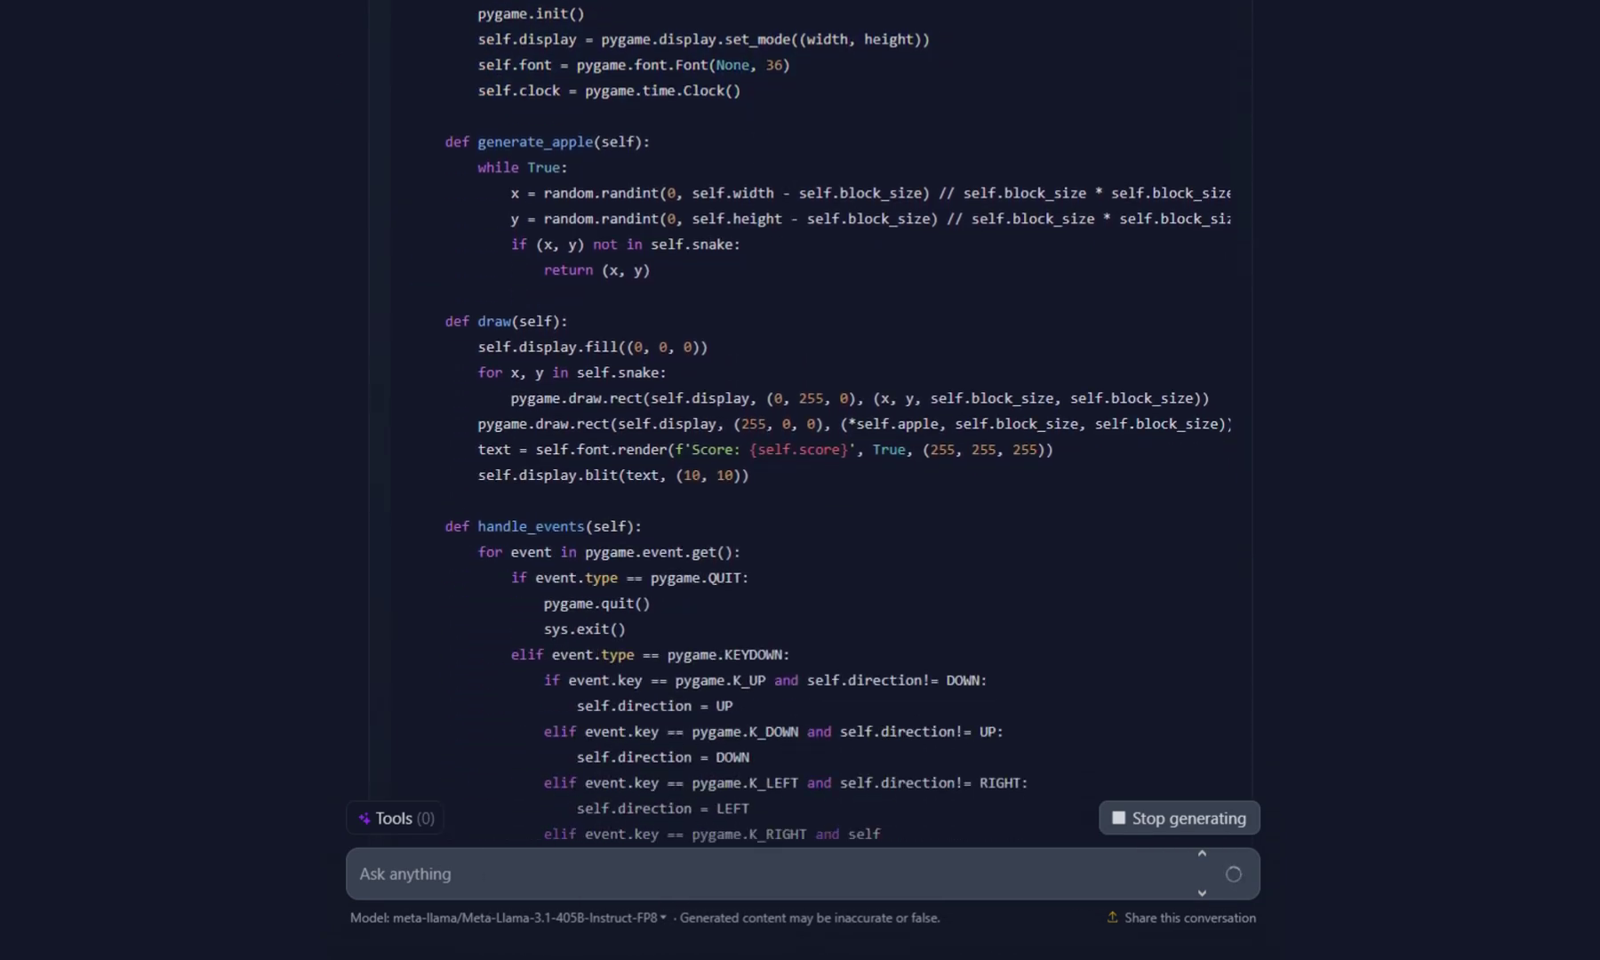
scroll(1119, 757, up, 10)
drag(1119, 756, 407, 361)
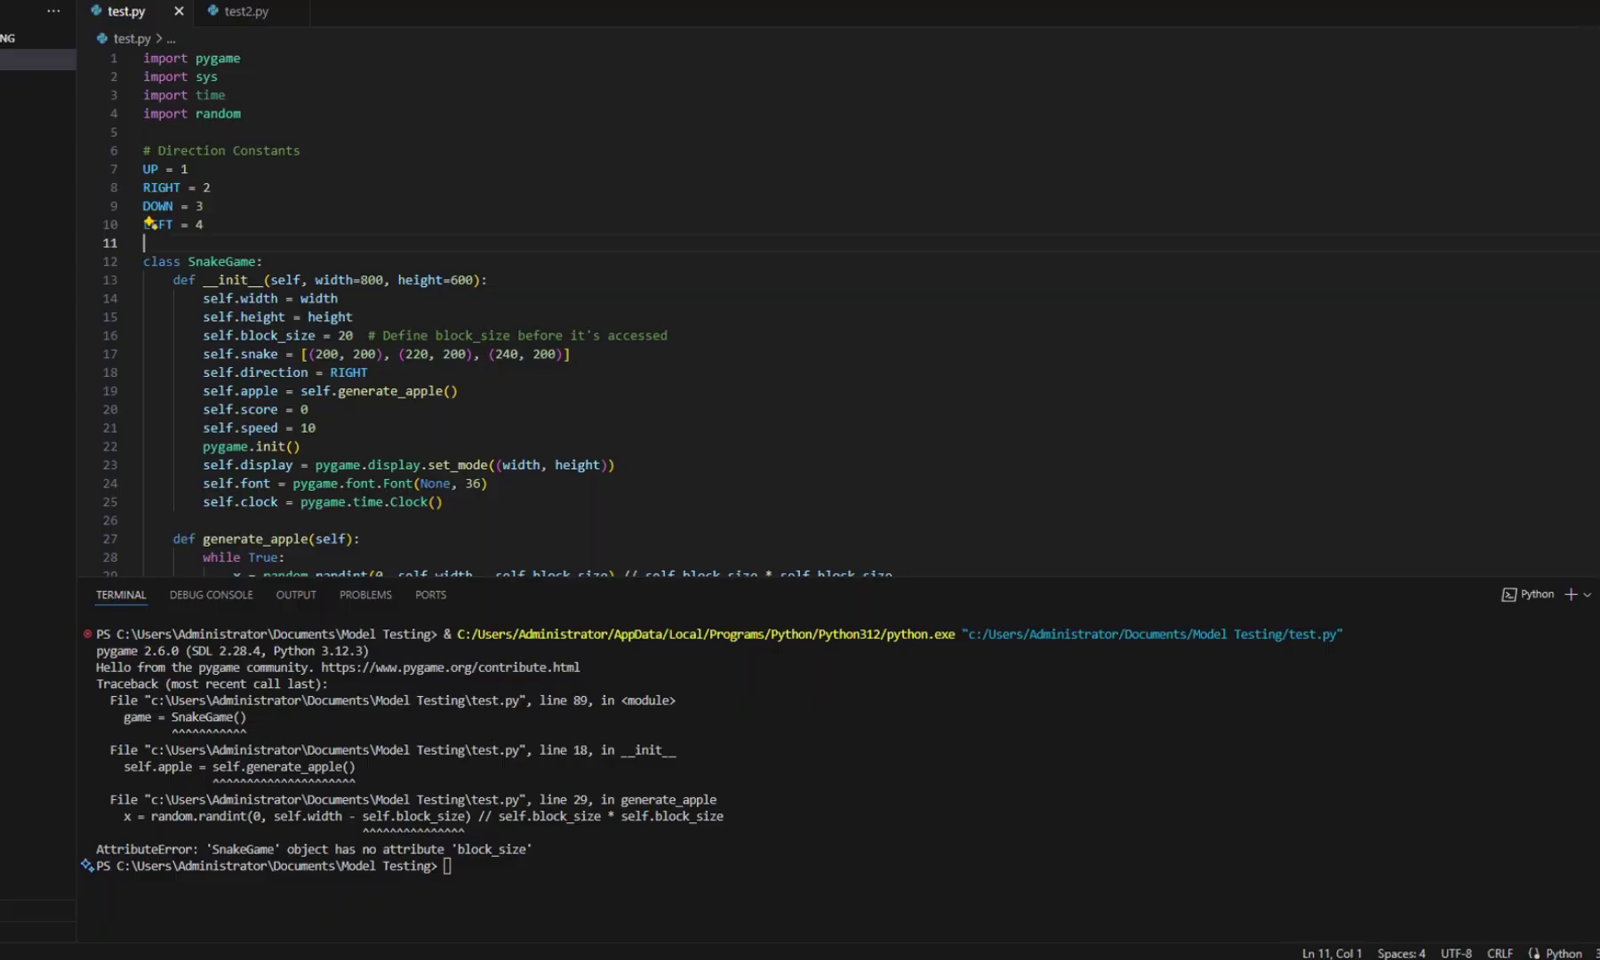
- Run the corrected Snake game code in test.py
click(1595, 11)
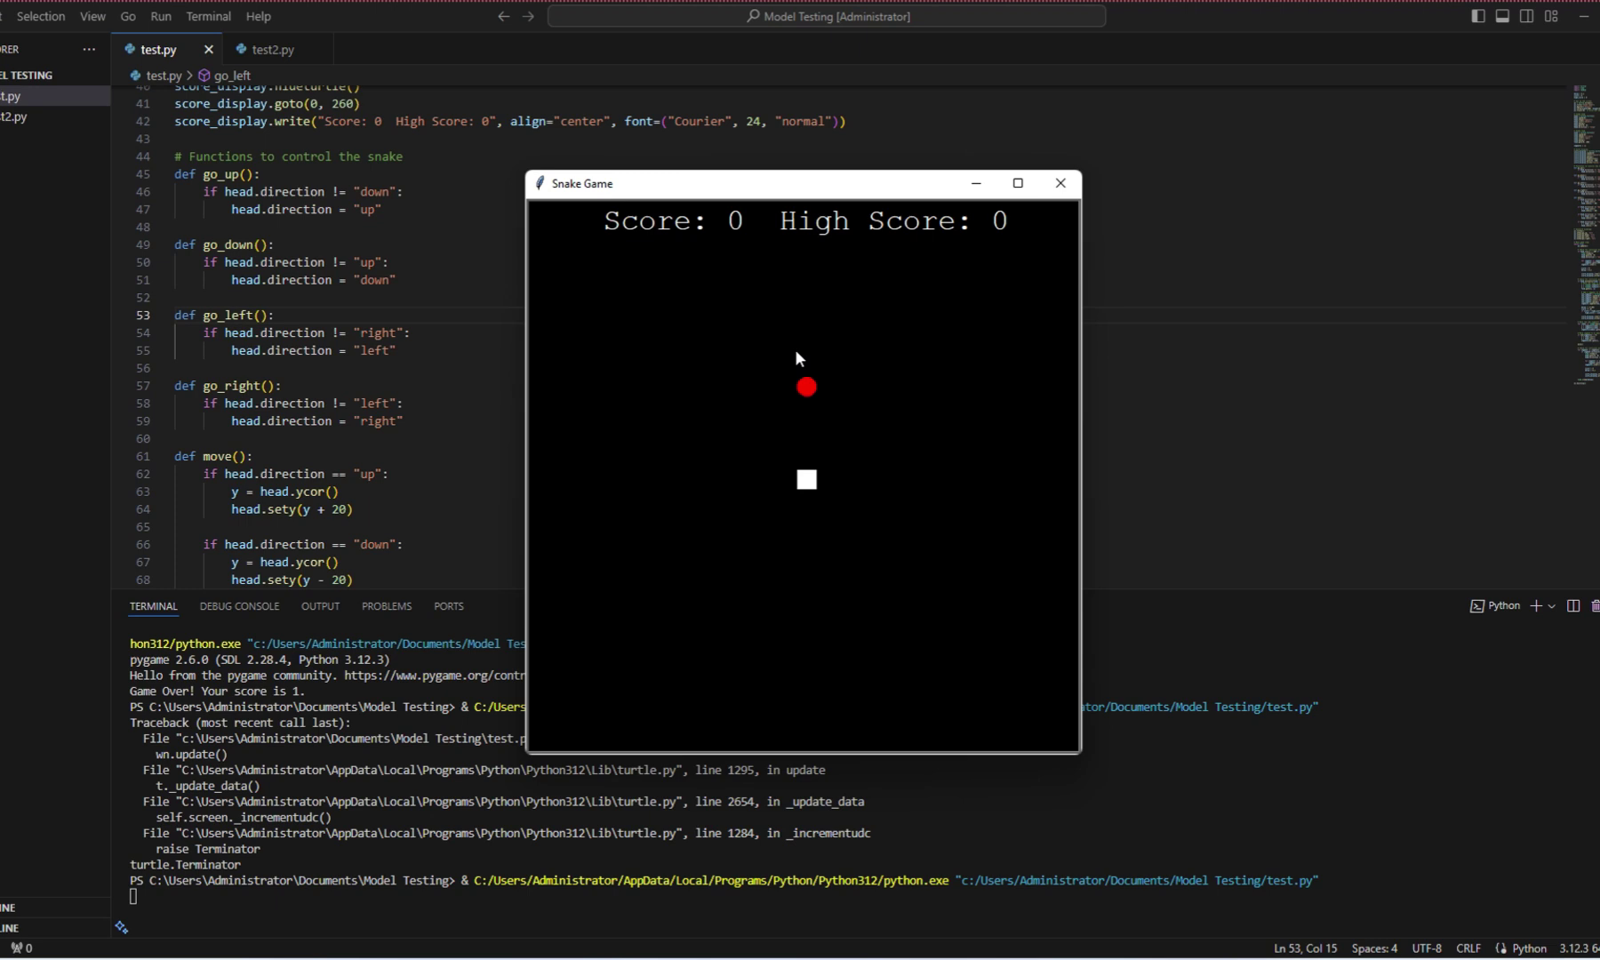
- Steer the turtle Snake around the board with the arrow keys until it eats the food
key(Right)
key(Down)
key(Right)
key(Left)
key(Up)
key(Right)
key(Down)
key(Left)
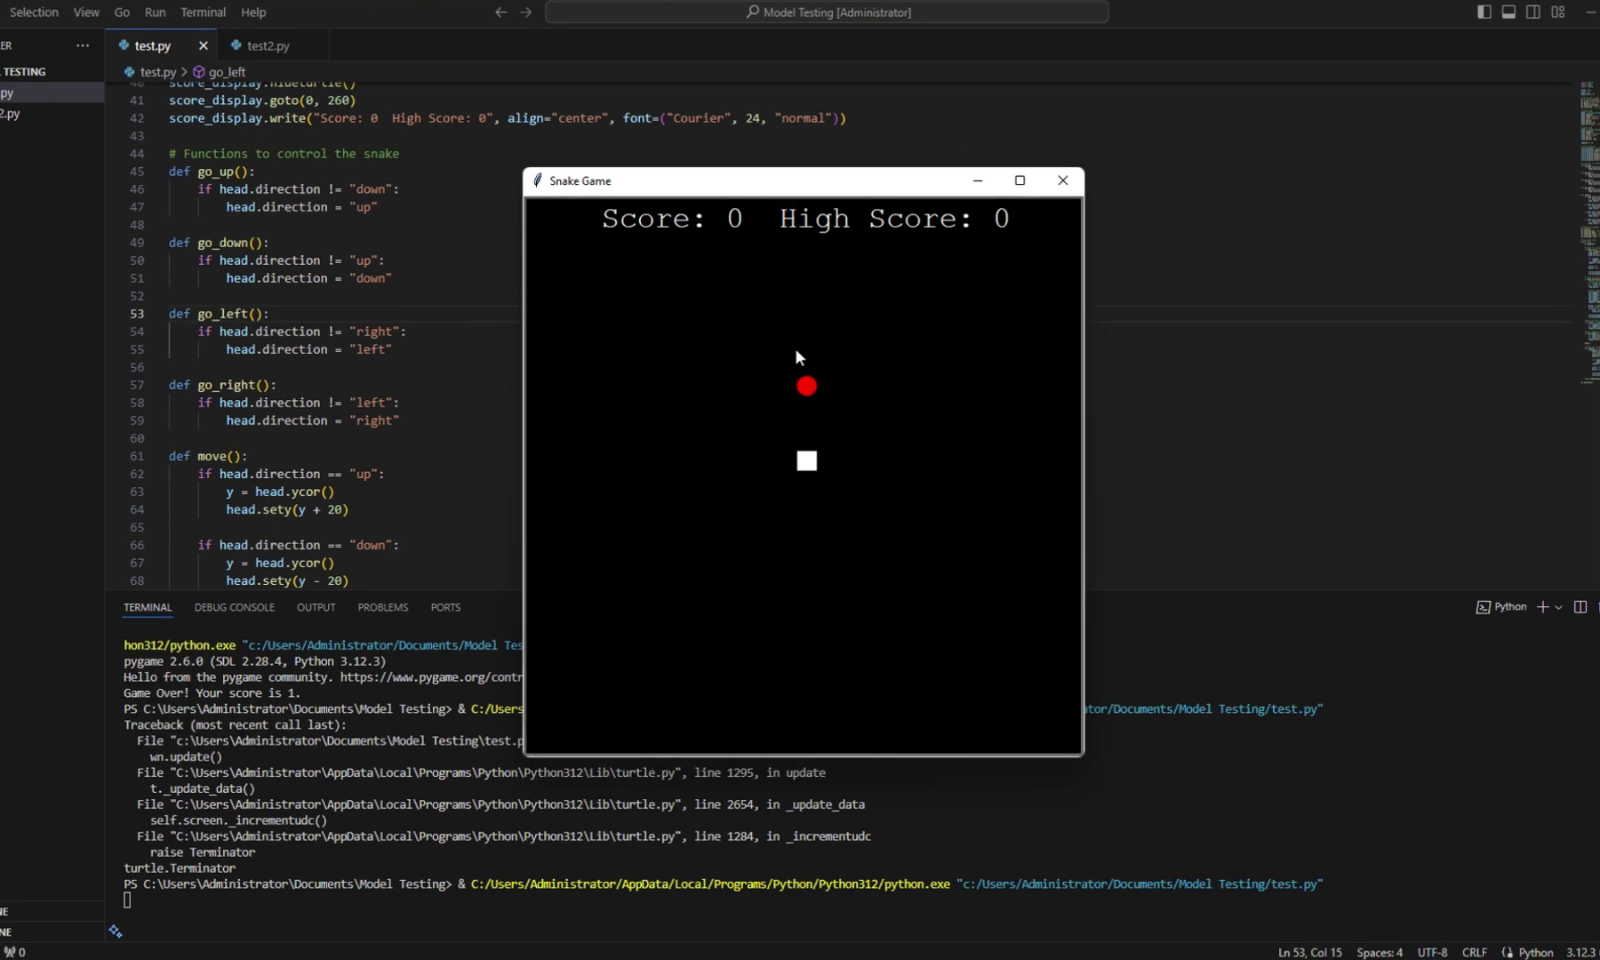
key(Up)
key(Right)
key(Left)
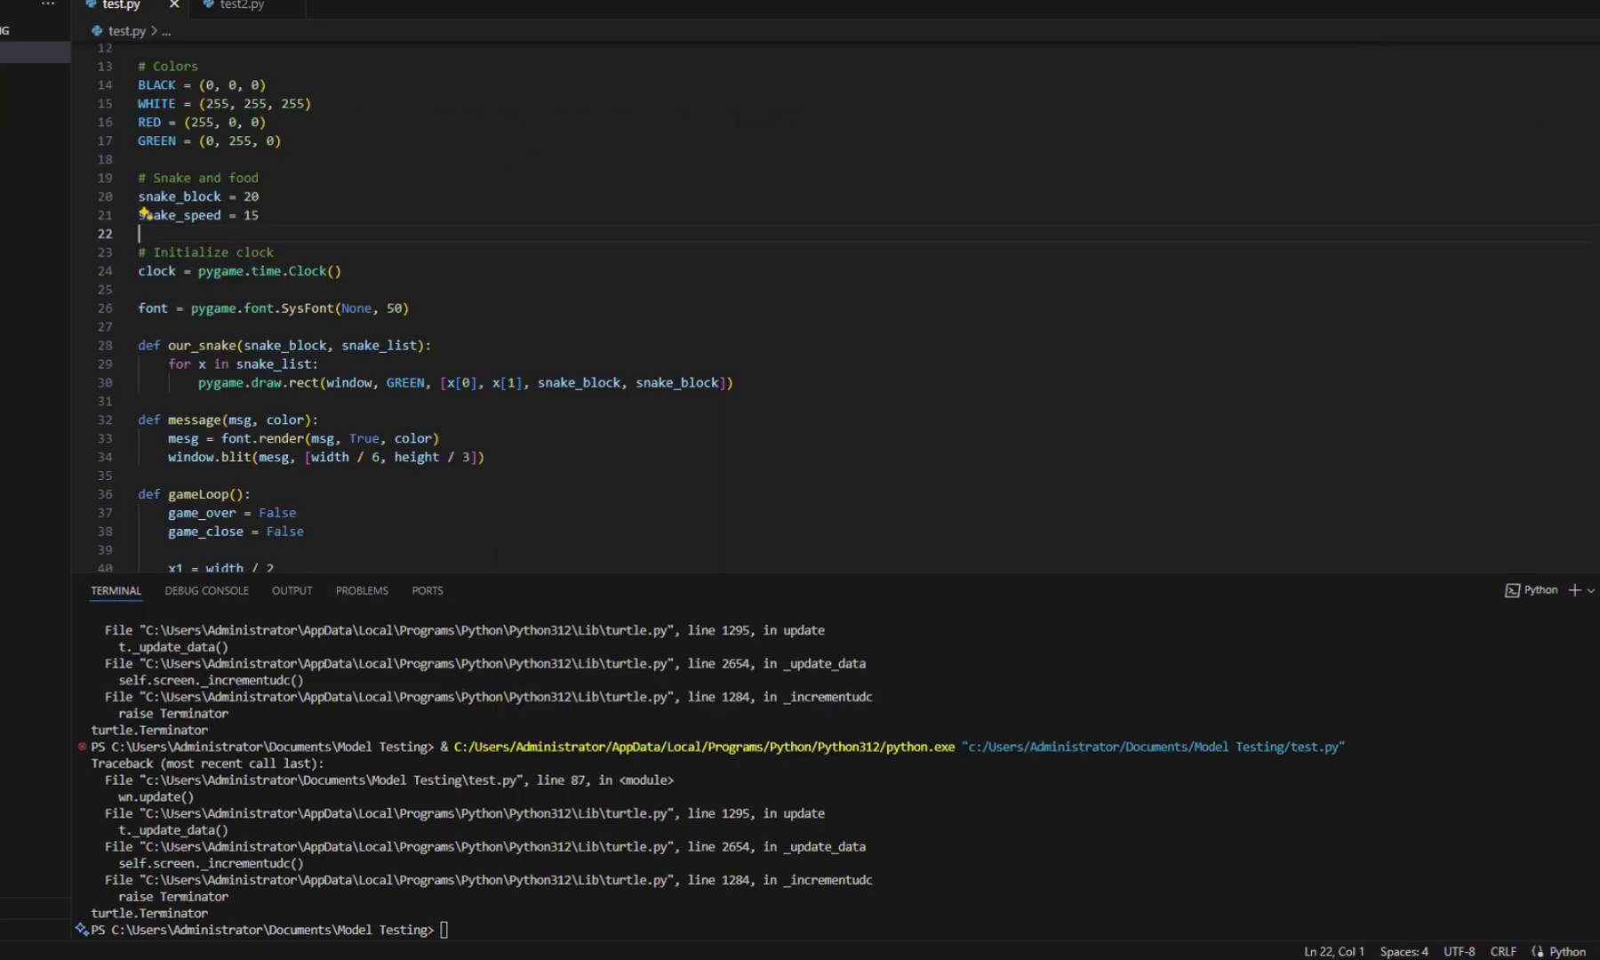
- Launch the third Snake version and start the green snake moving upward
click(1515, 5)
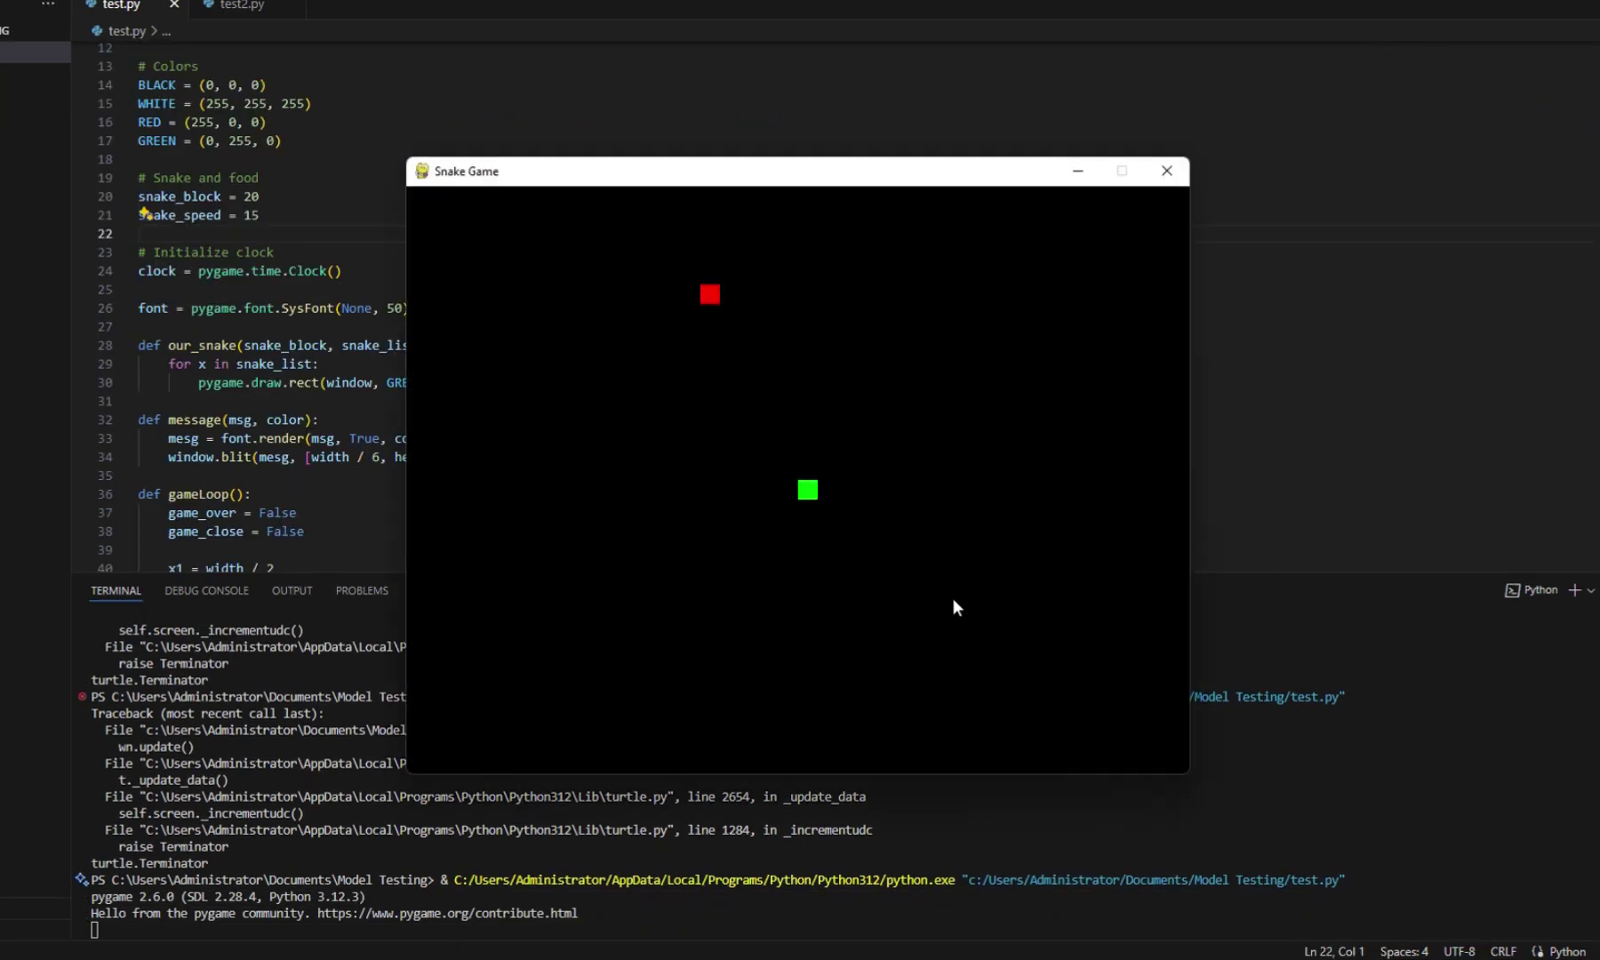
key(Up)
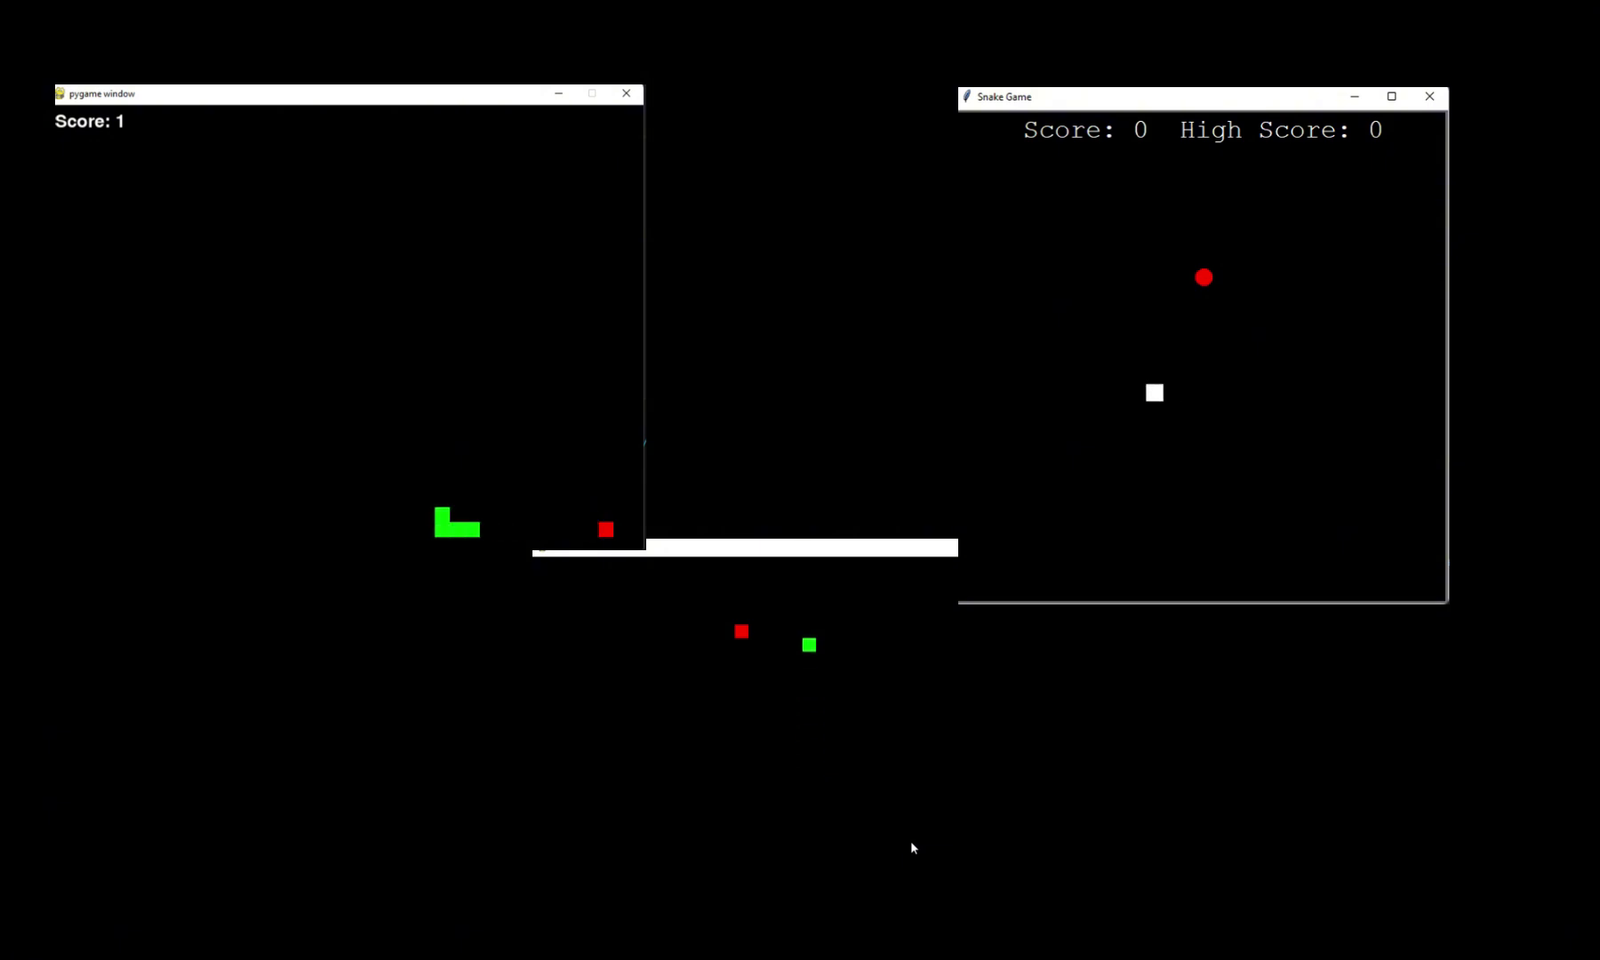
- Turn the green snake to the right to finish the game
key(Right)
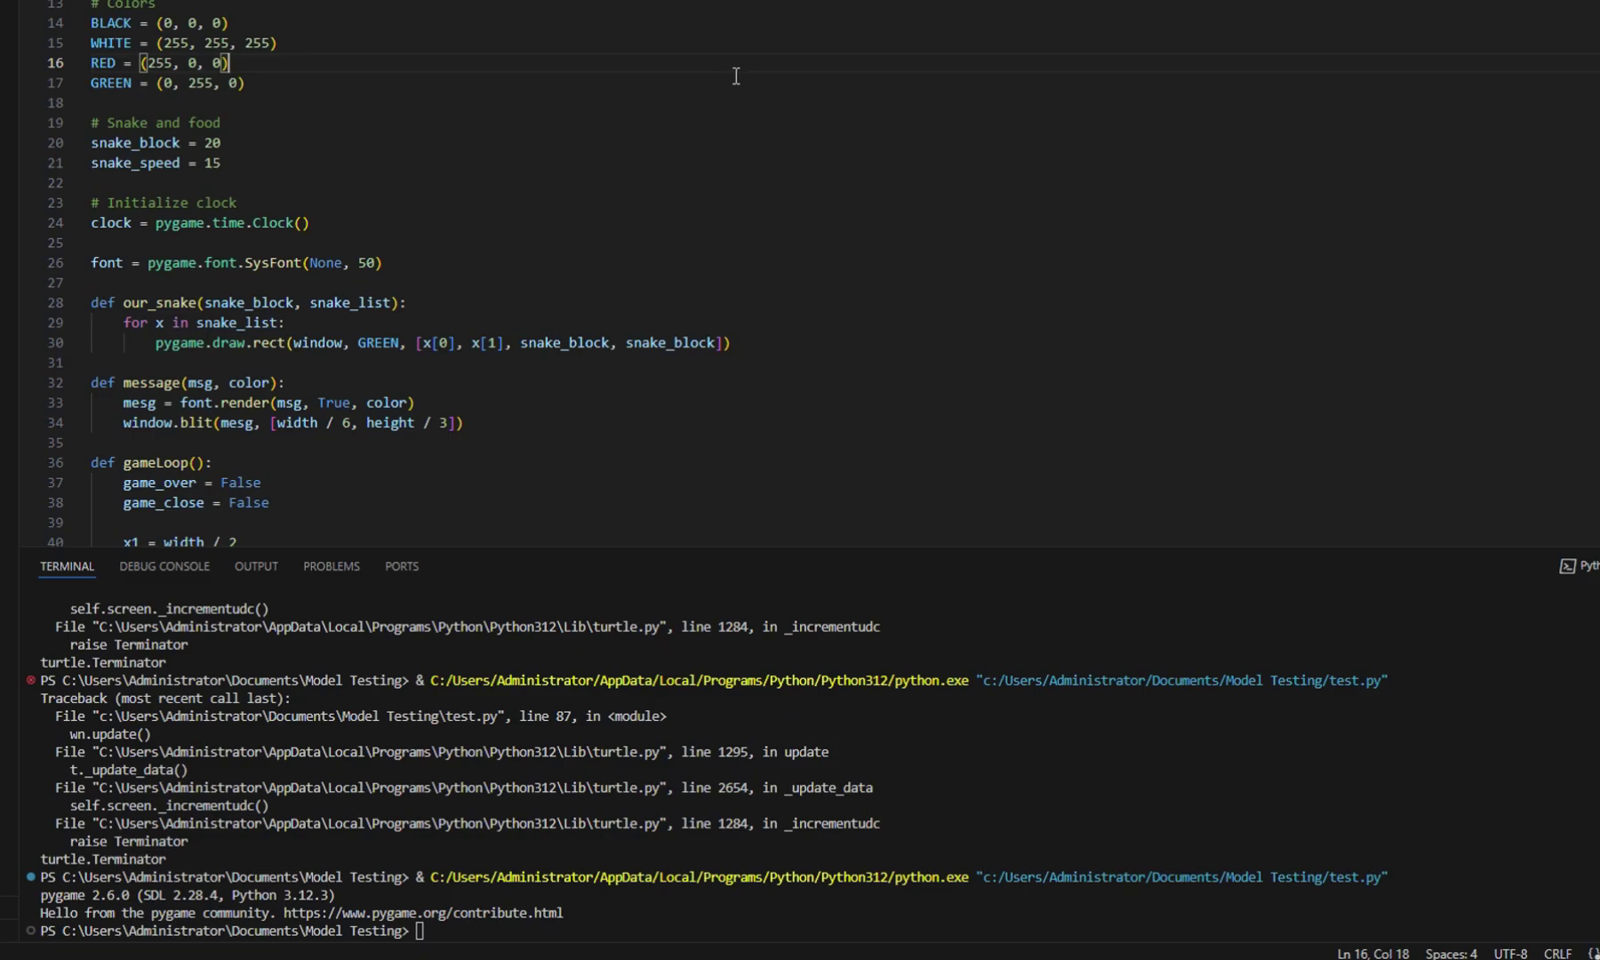
- Replace test.py with the Tetris code, run it, and close the Tetris window
key(ctrl+a)
key(ctrl+v)
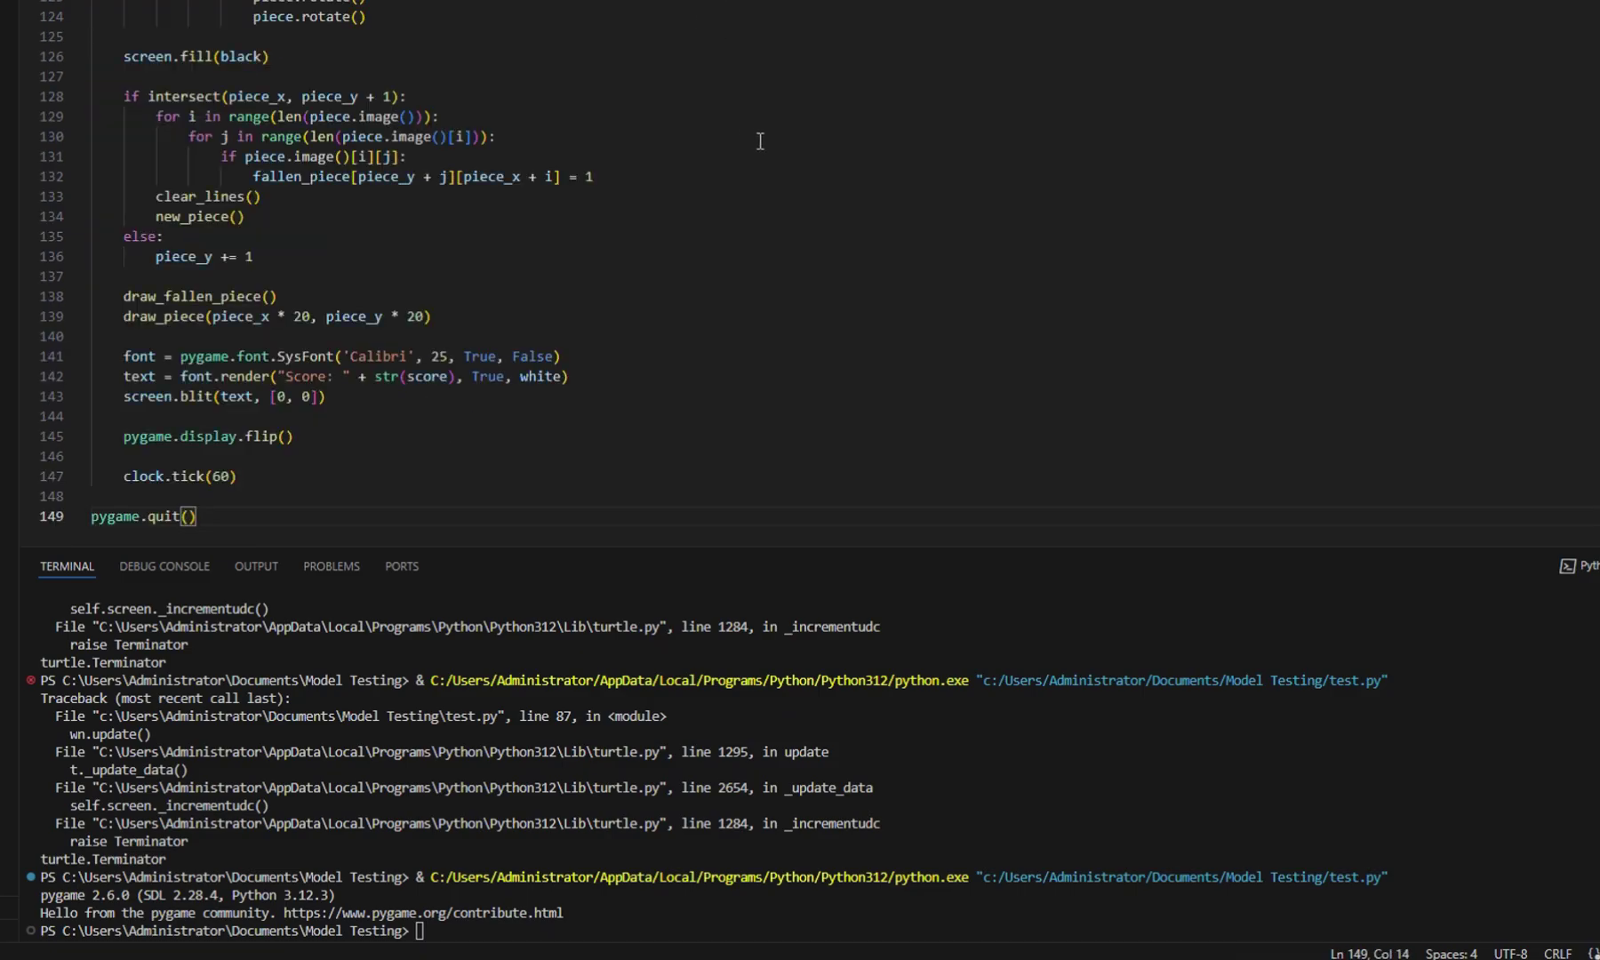
key(ctrl+F5)
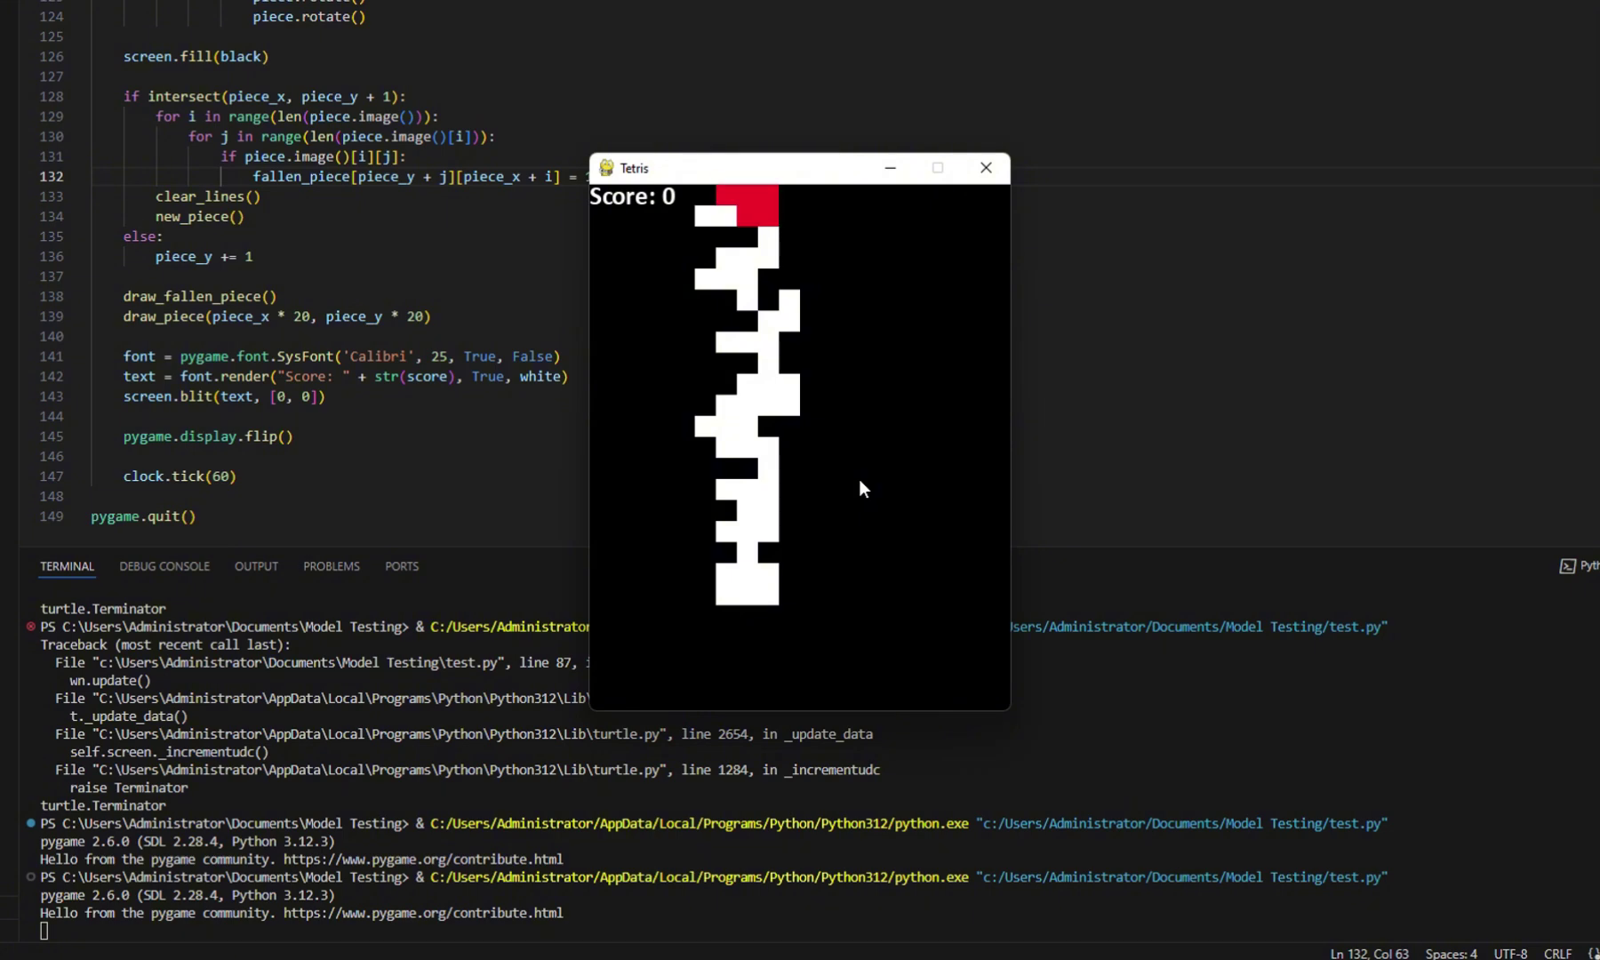
click(986, 167)
key(alt+Tab)
- Send the saved Pygame Tetris prompt from clipboard history to GPT-4o
key(super+v)
click(657, 762)
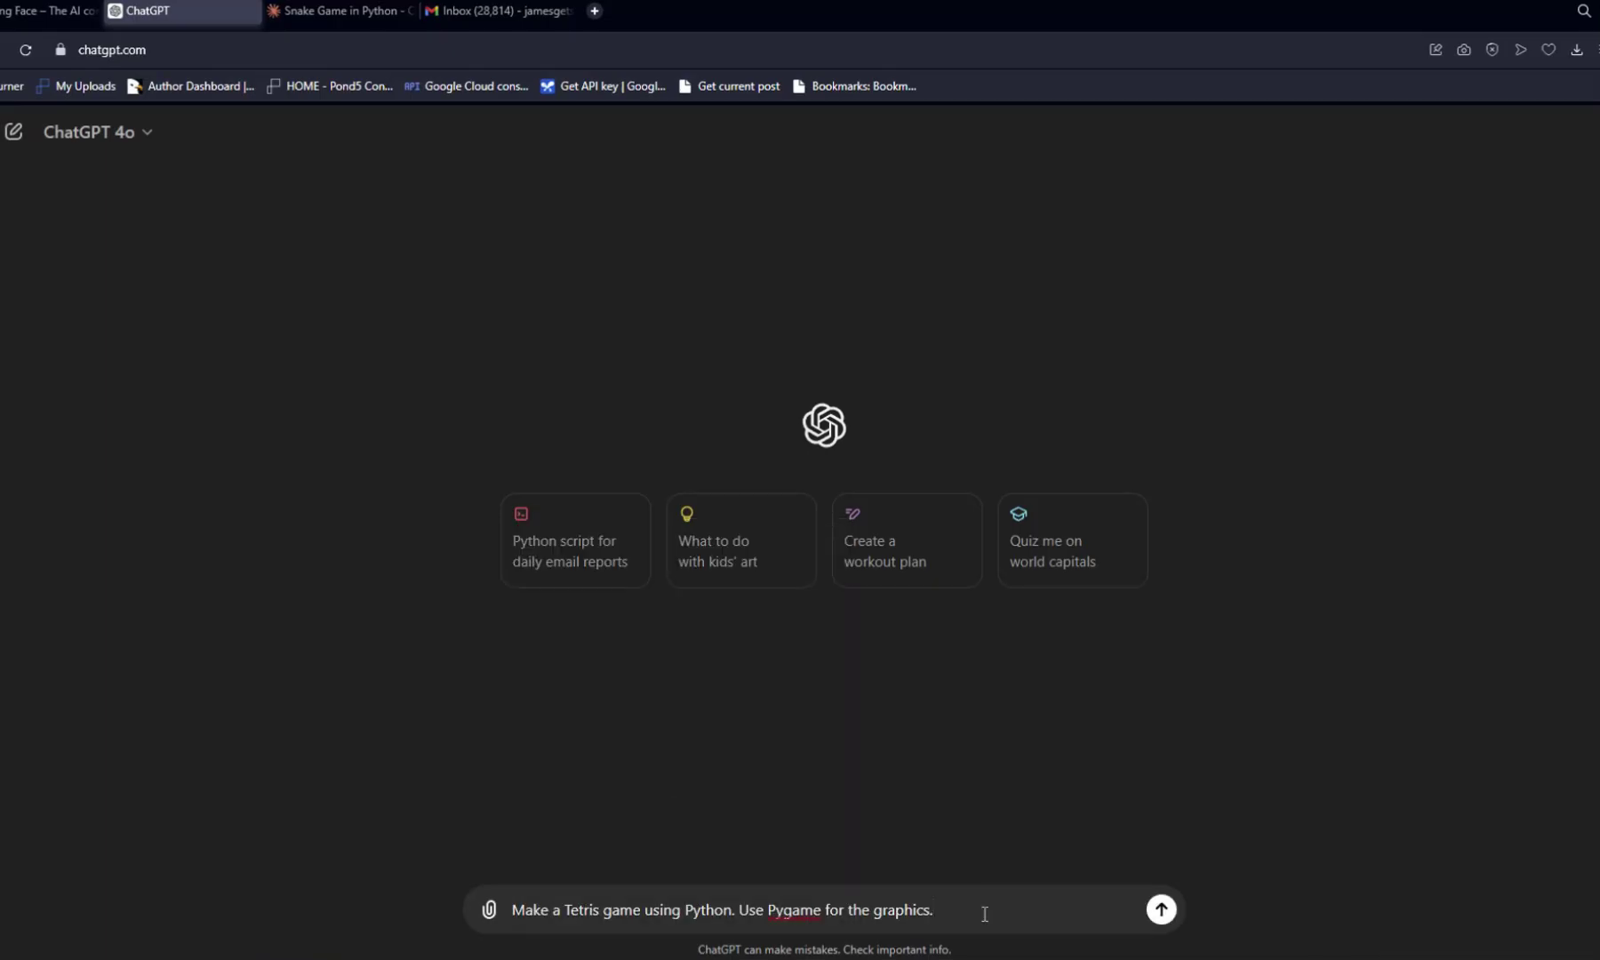
click(1160, 908)
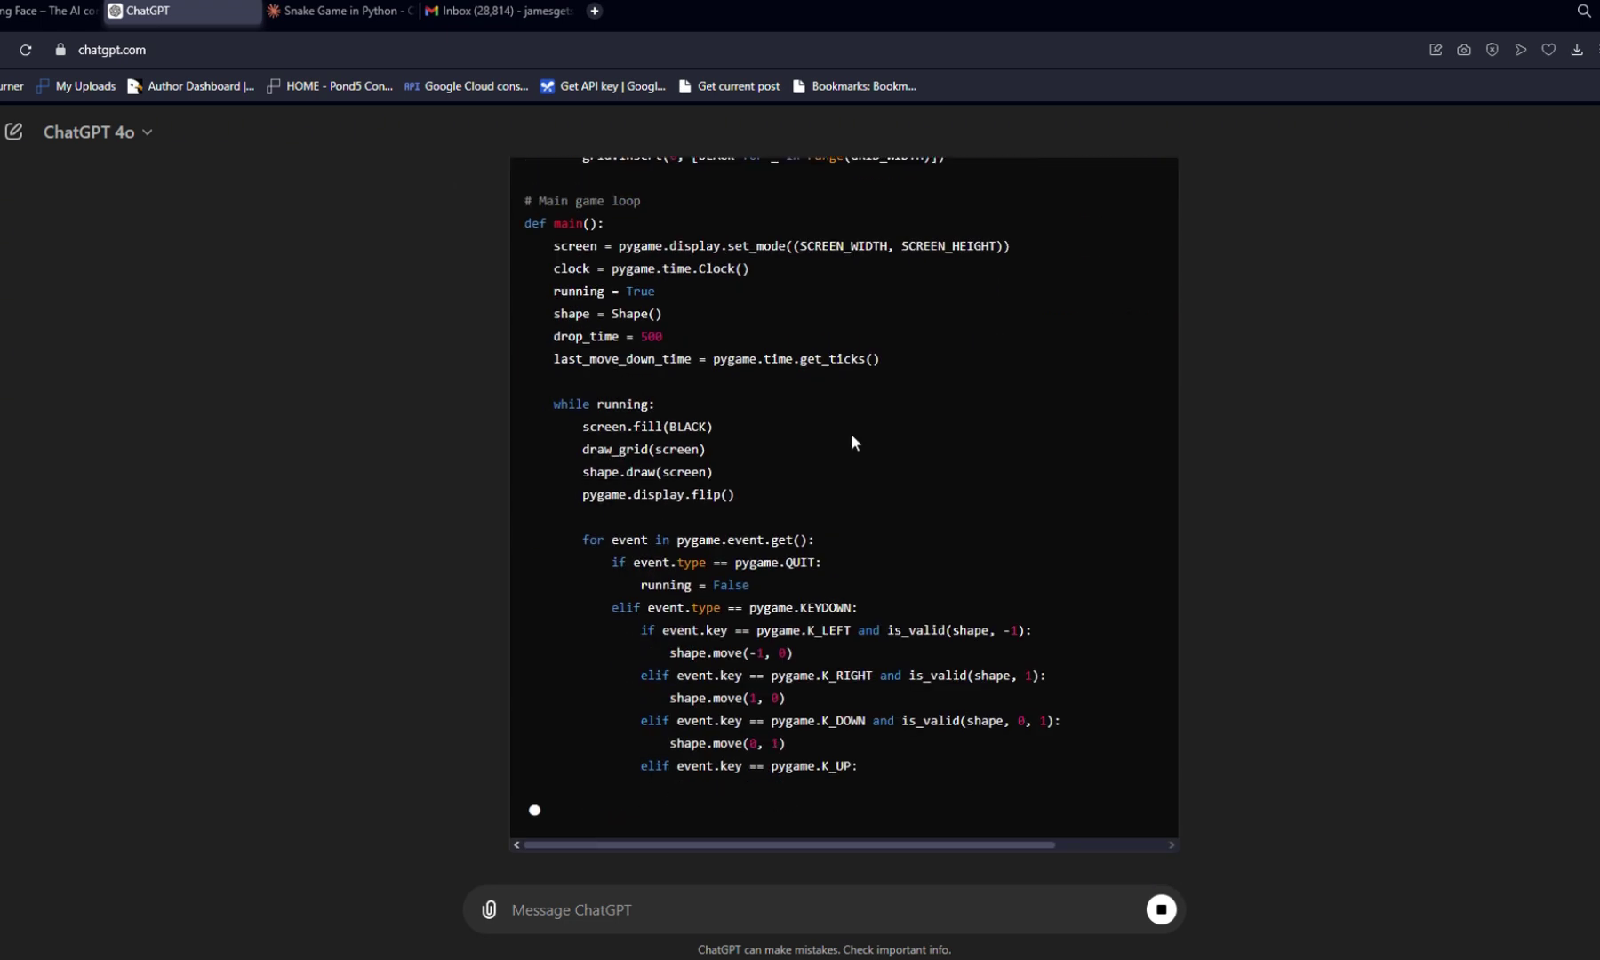
scroll(1121, 504, up, 20)
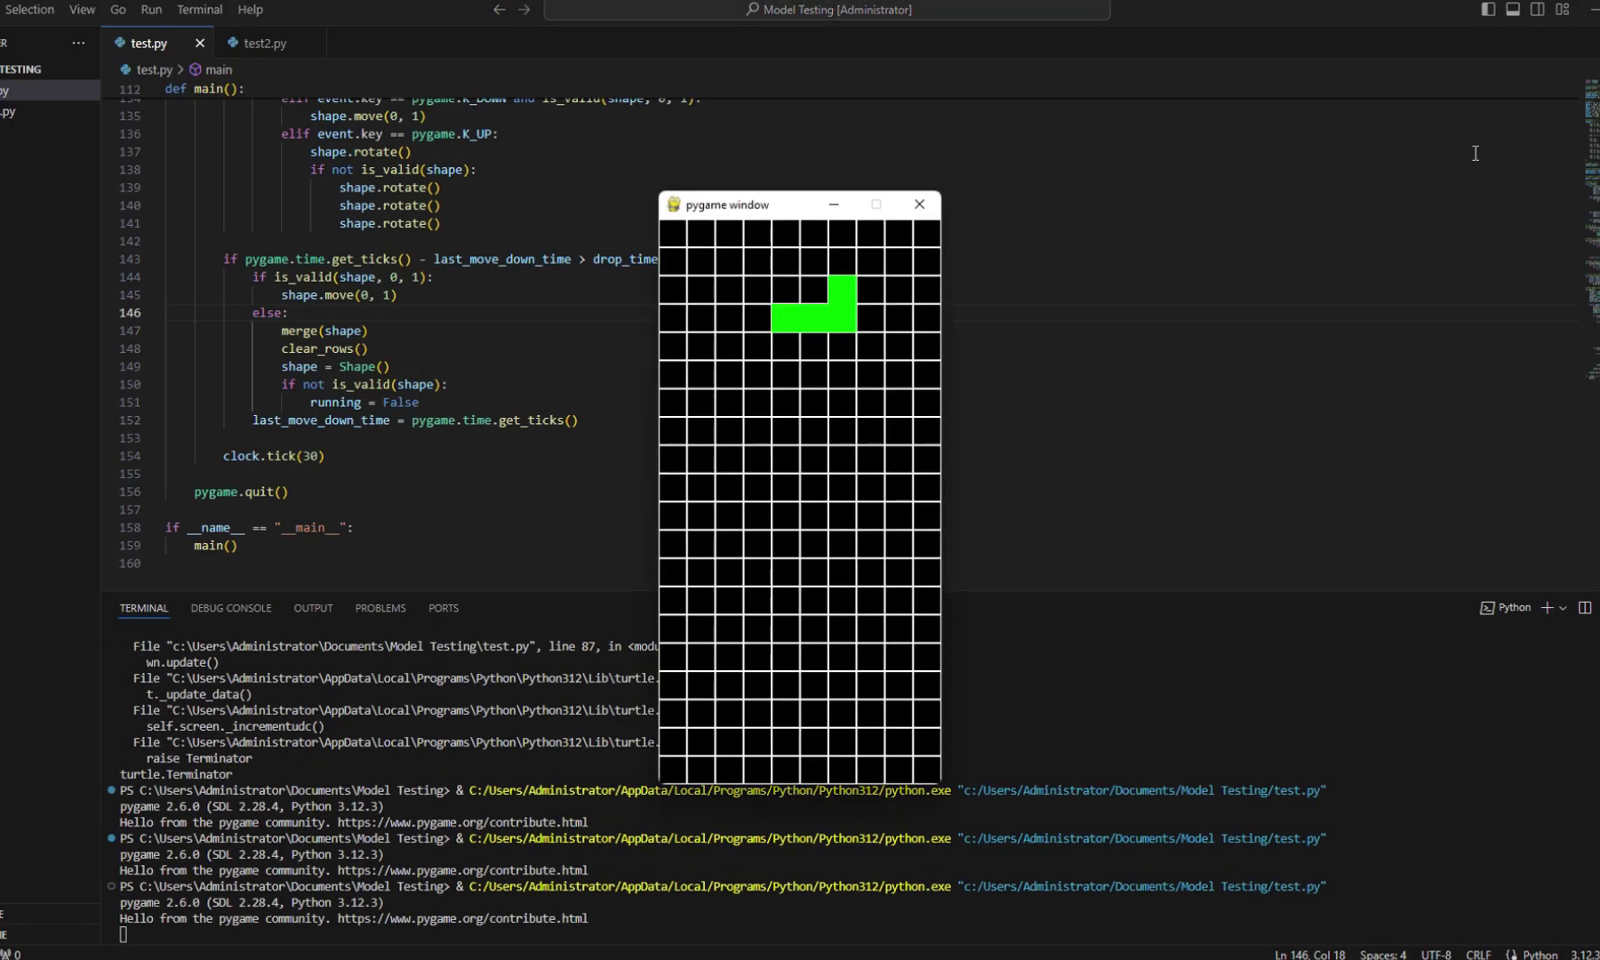
- Stack the L, yellow and magenta pieces along the bottom of the Tetris board
key(Up)
key(Left)
key(Left)
key(Left)
key(Left)
key(Down)
key(Down)
key(Down)
key(Down)
key(Down)
key(Down)
key(Down)
key(Down)
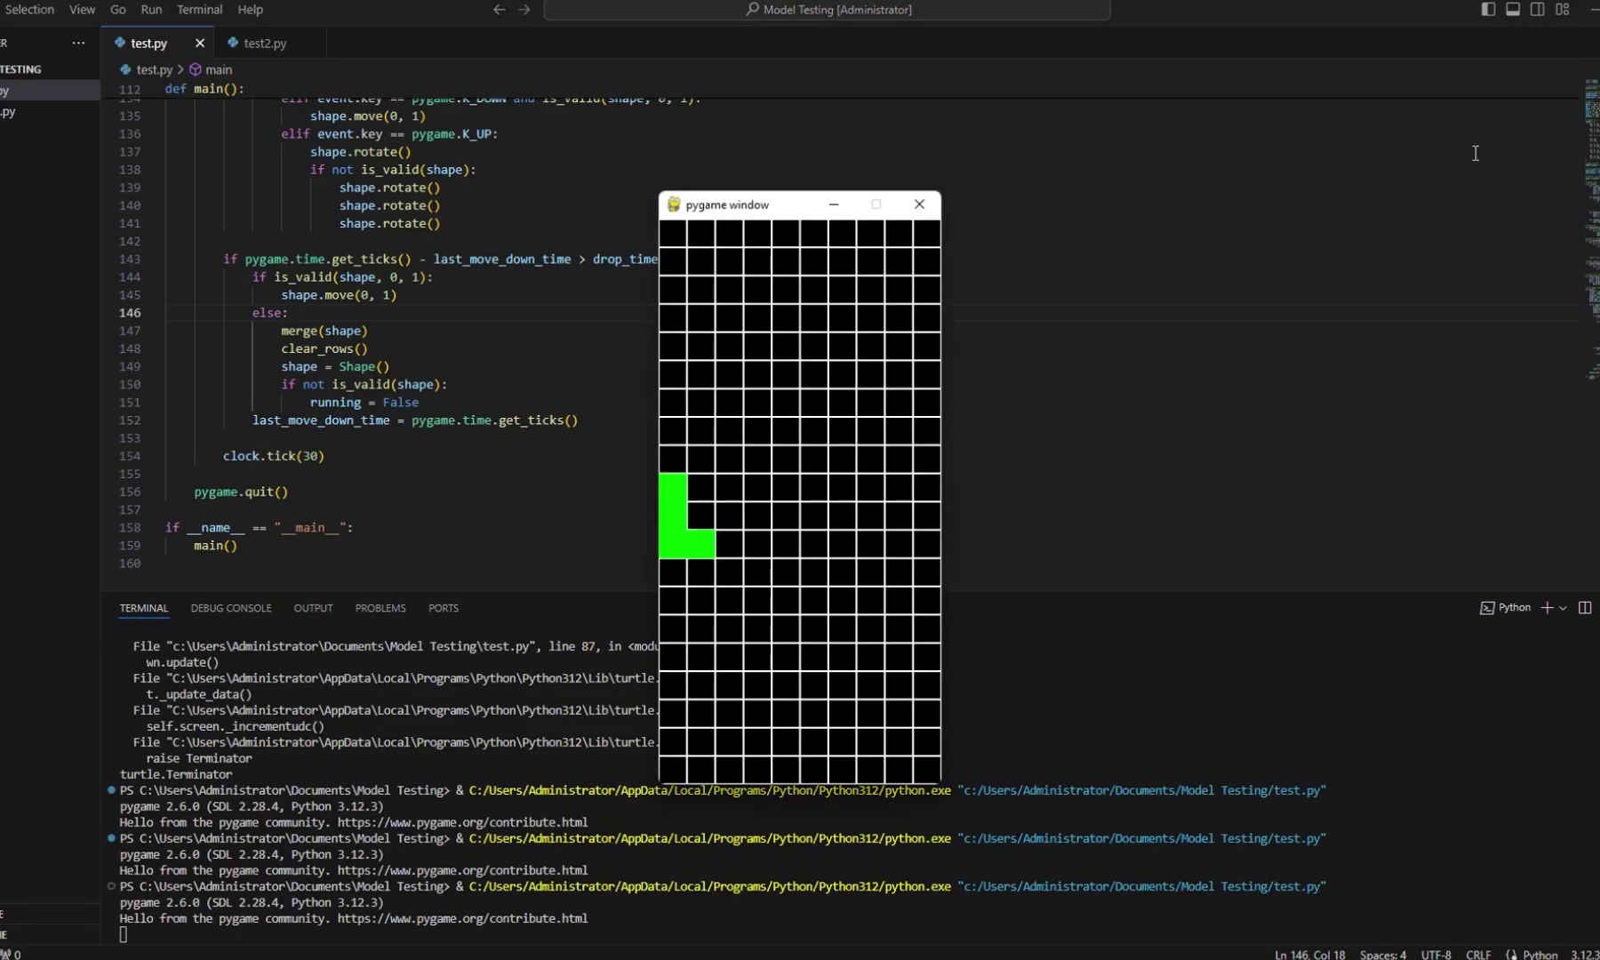
key(Up)
key(Right)
key(Right)
key(Right)
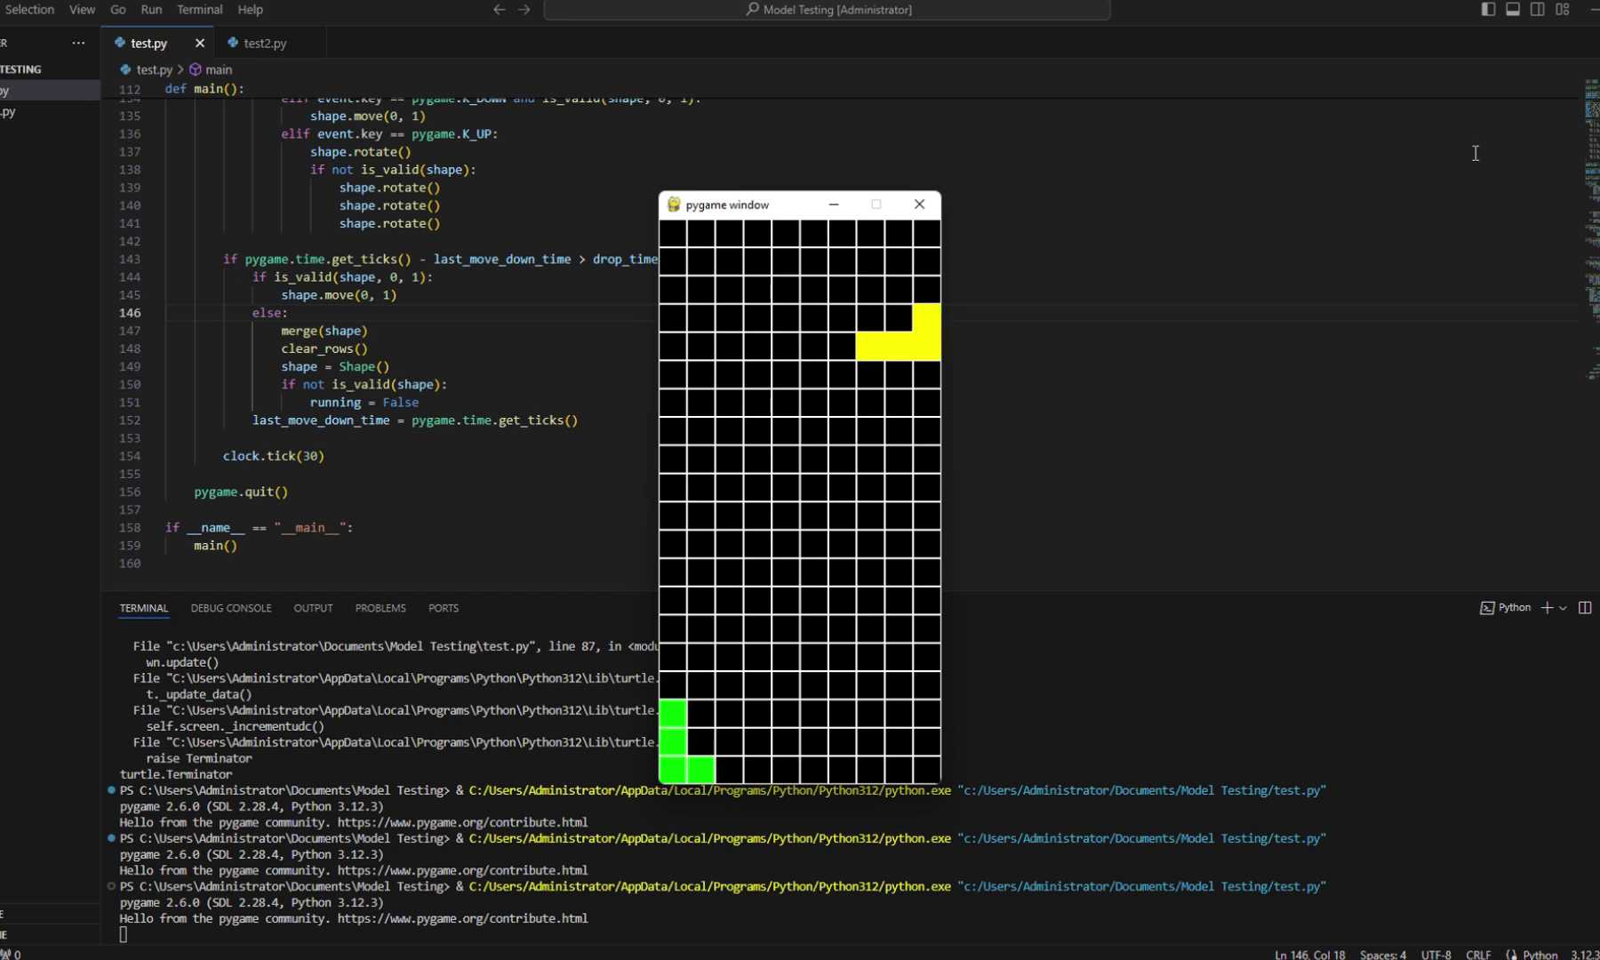
key(Down)
key(Down)
key(Down)
key(Down)
key(Down)
key(Down)
key(Down)
key(Down)
key(Down)
key(Down)
key(Down)
key(Down)
key(Down)
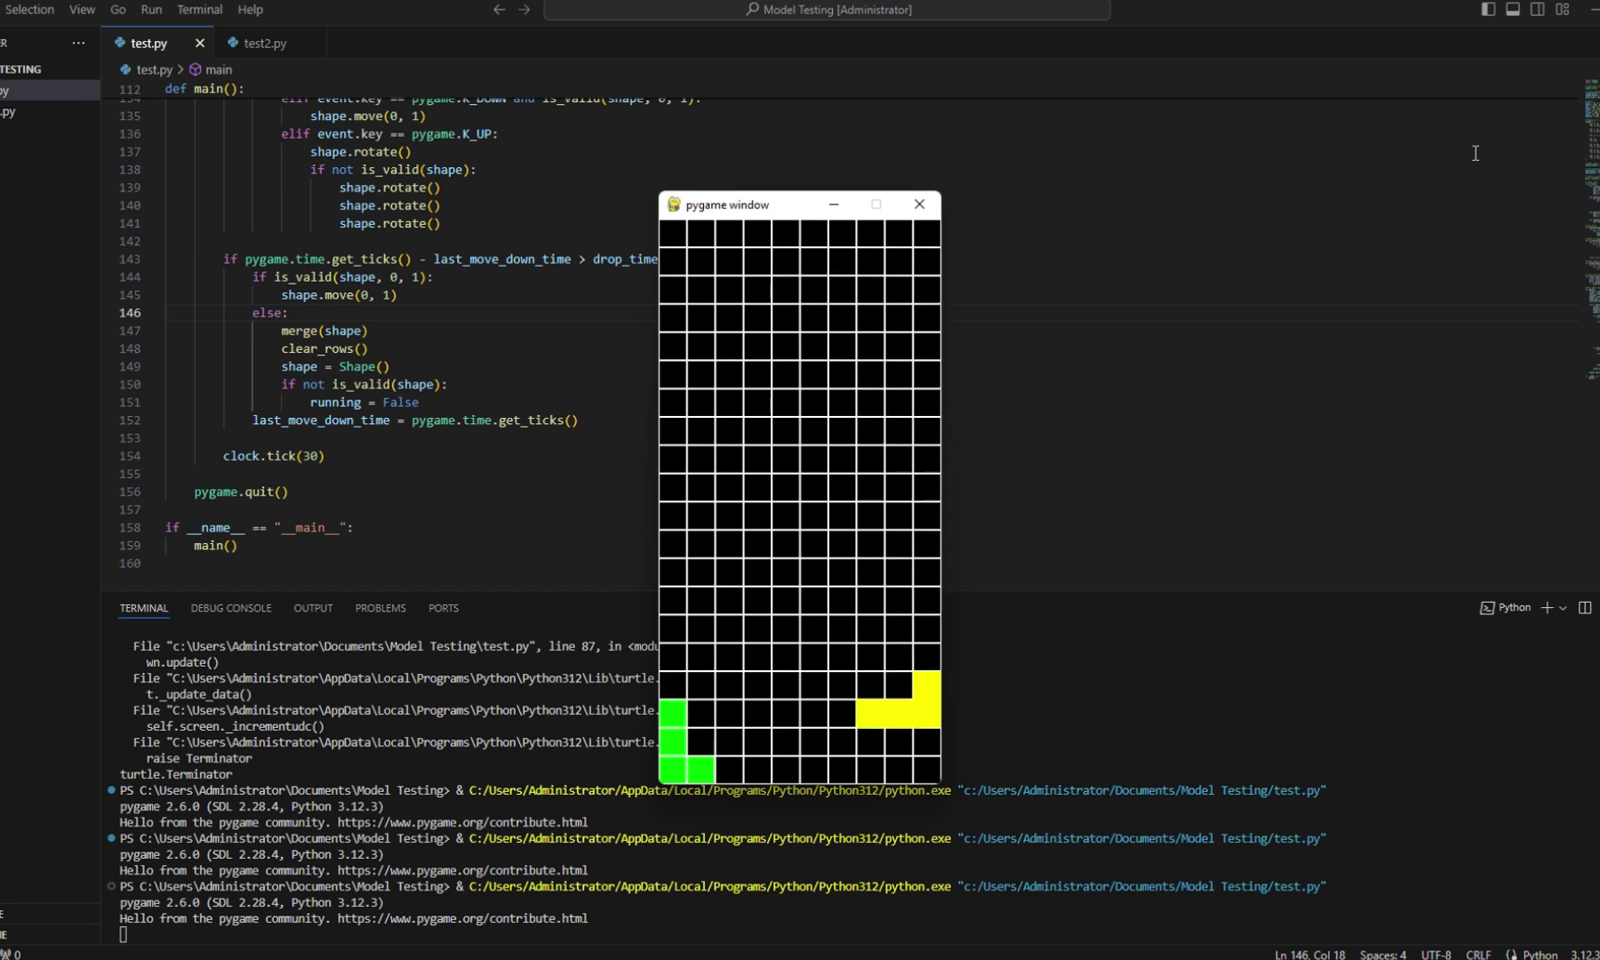
key(Down)
key(Down)
key(Down)
key(Down)
key(Down)
key(Right)
key(Down)
key(Down)
key(Down)
key(Down)
key(Down)
key(Down)
key(Down)
key(Down)
key(Down)
key(Down)
key(Down)
key(Down)
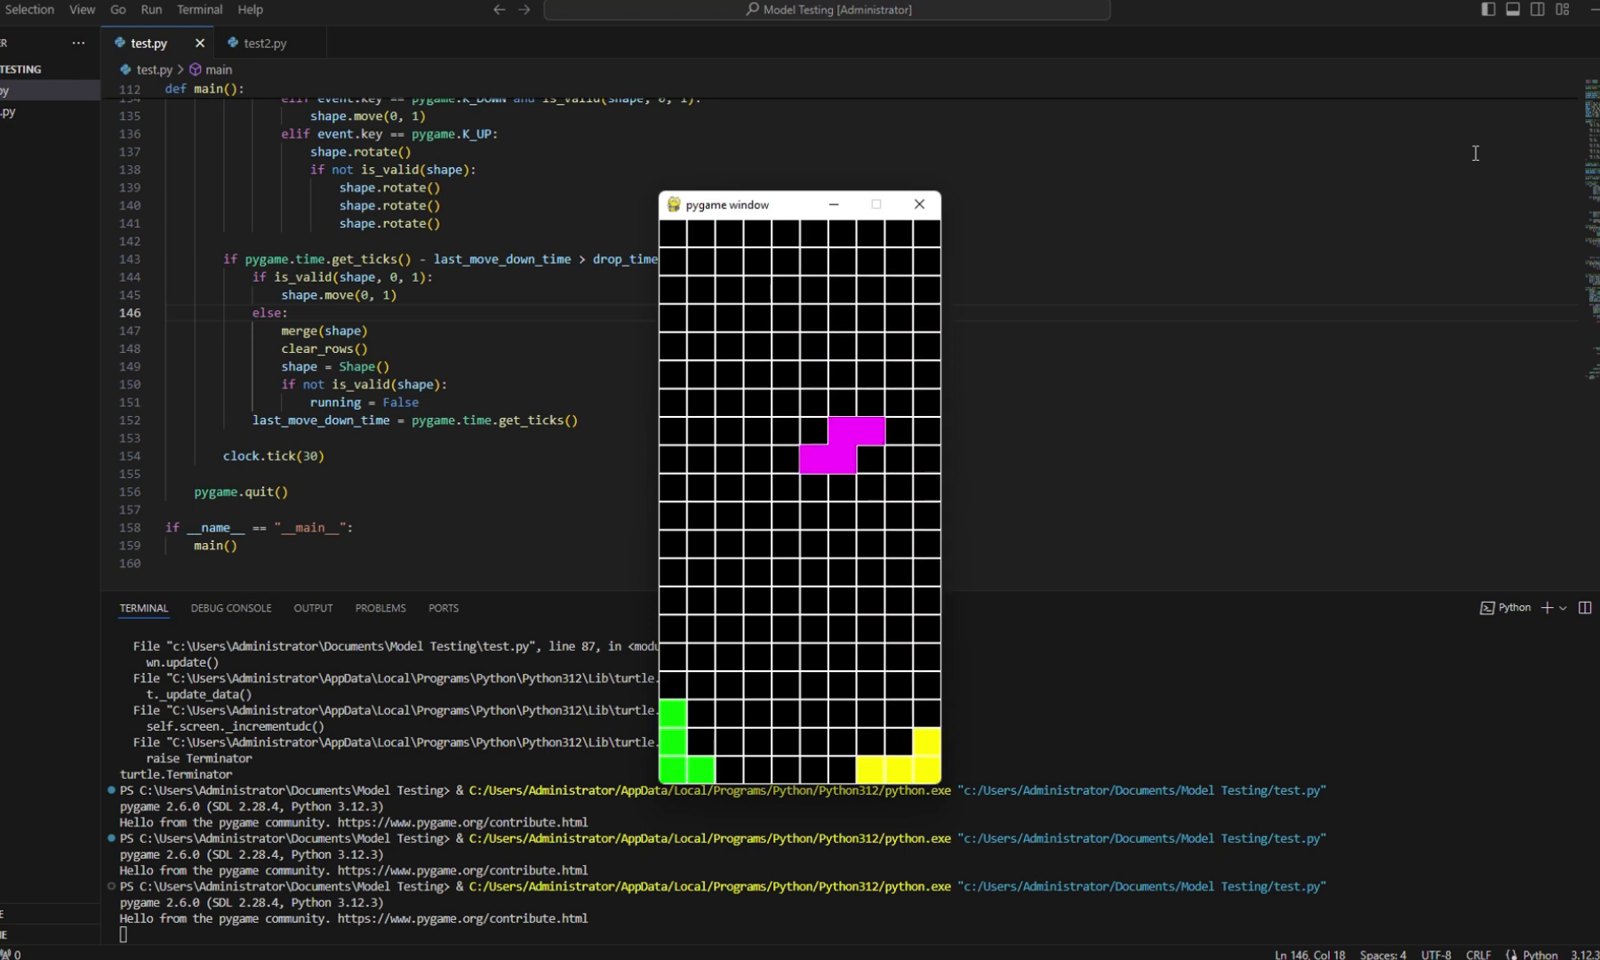
key(Down)
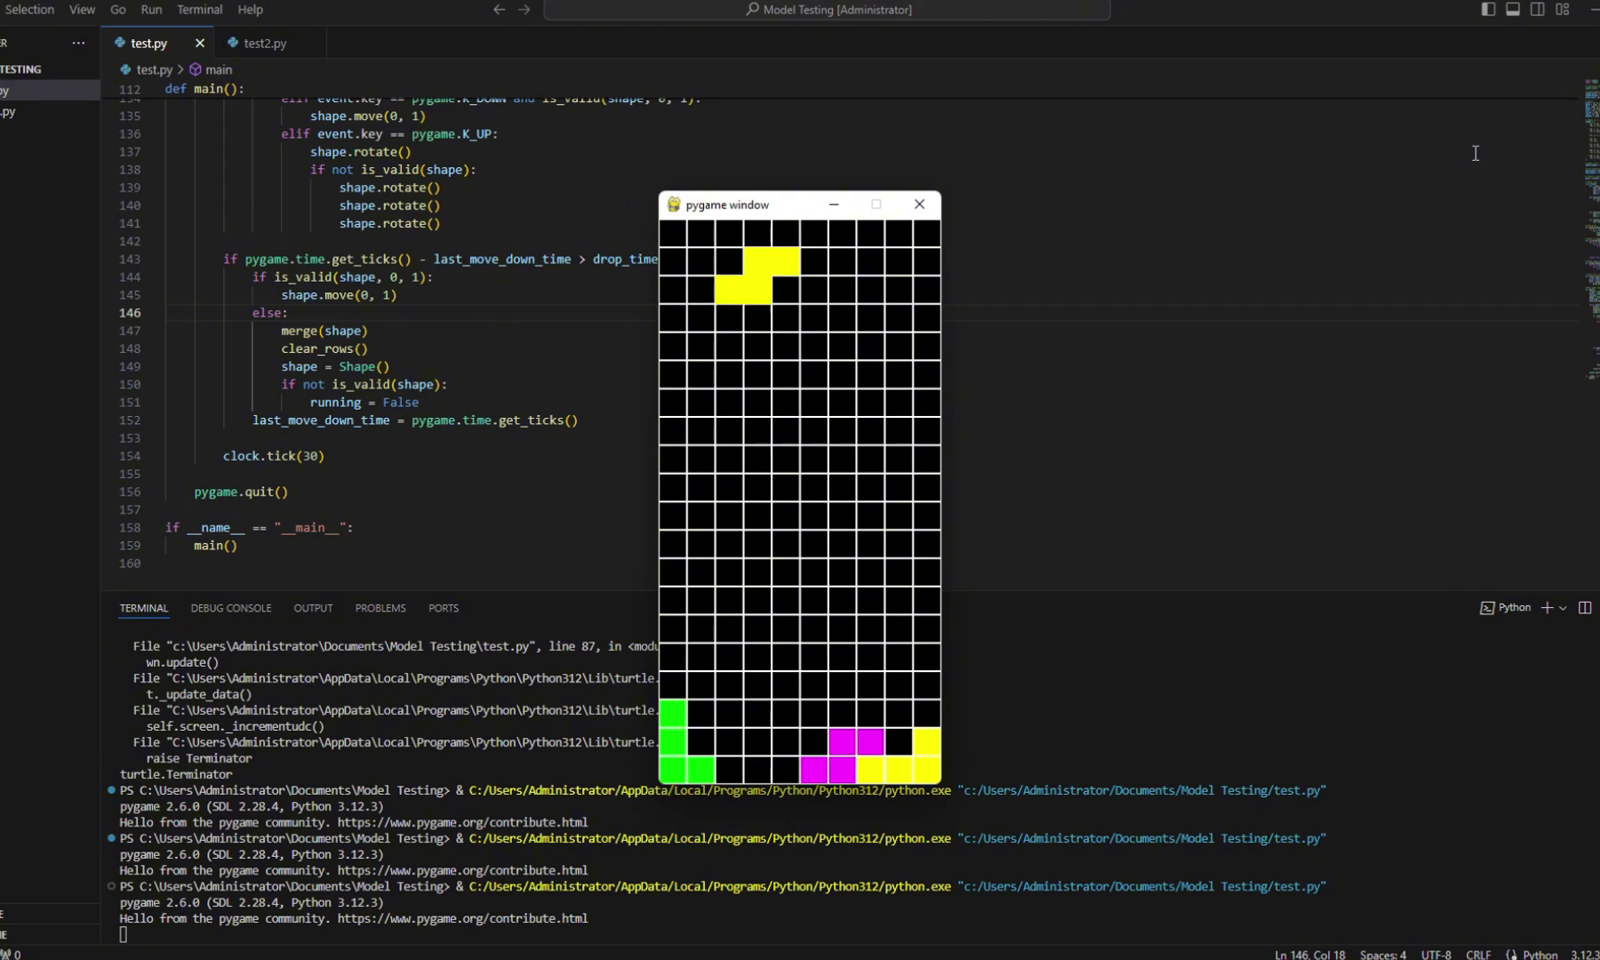
- Drop the yellow and T pieces to clear the bottom row, then close the game
key(Right)
key(Down)
key(Down)
key(Down)
key(Down)
key(Down)
key(Down)
key(Down)
key(Down)
key(Down)
key(Down)
key(Down)
key(Down)
key(Down)
key(Down)
key(Down)
key(Down)
key(Down)
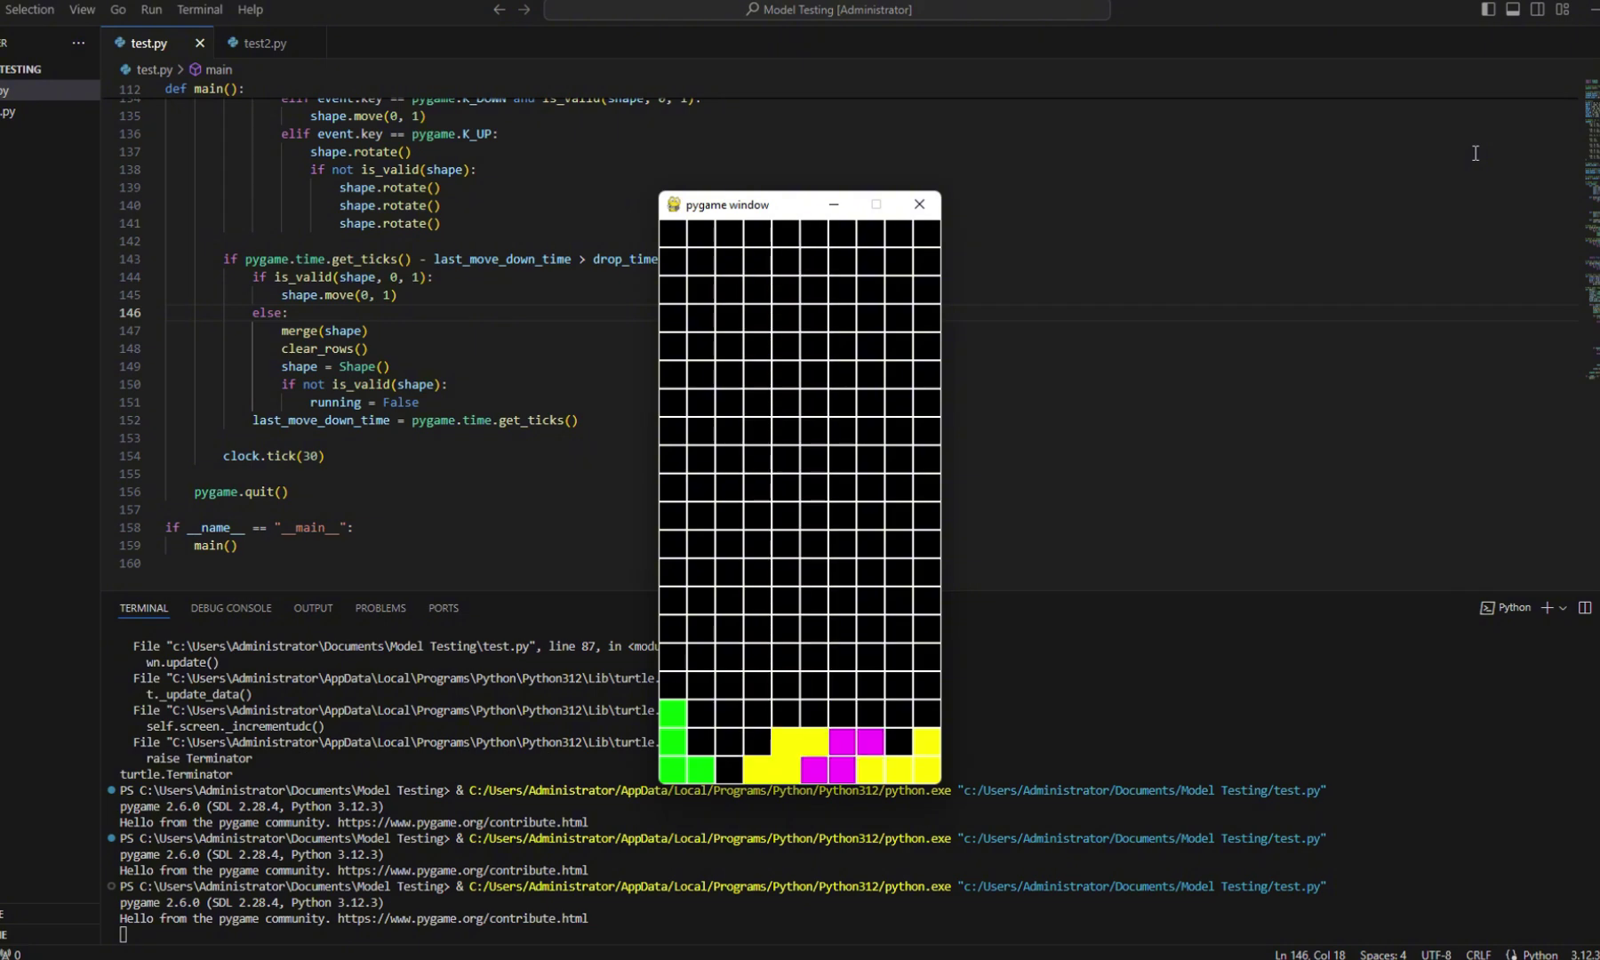
key(Left)
key(Up)
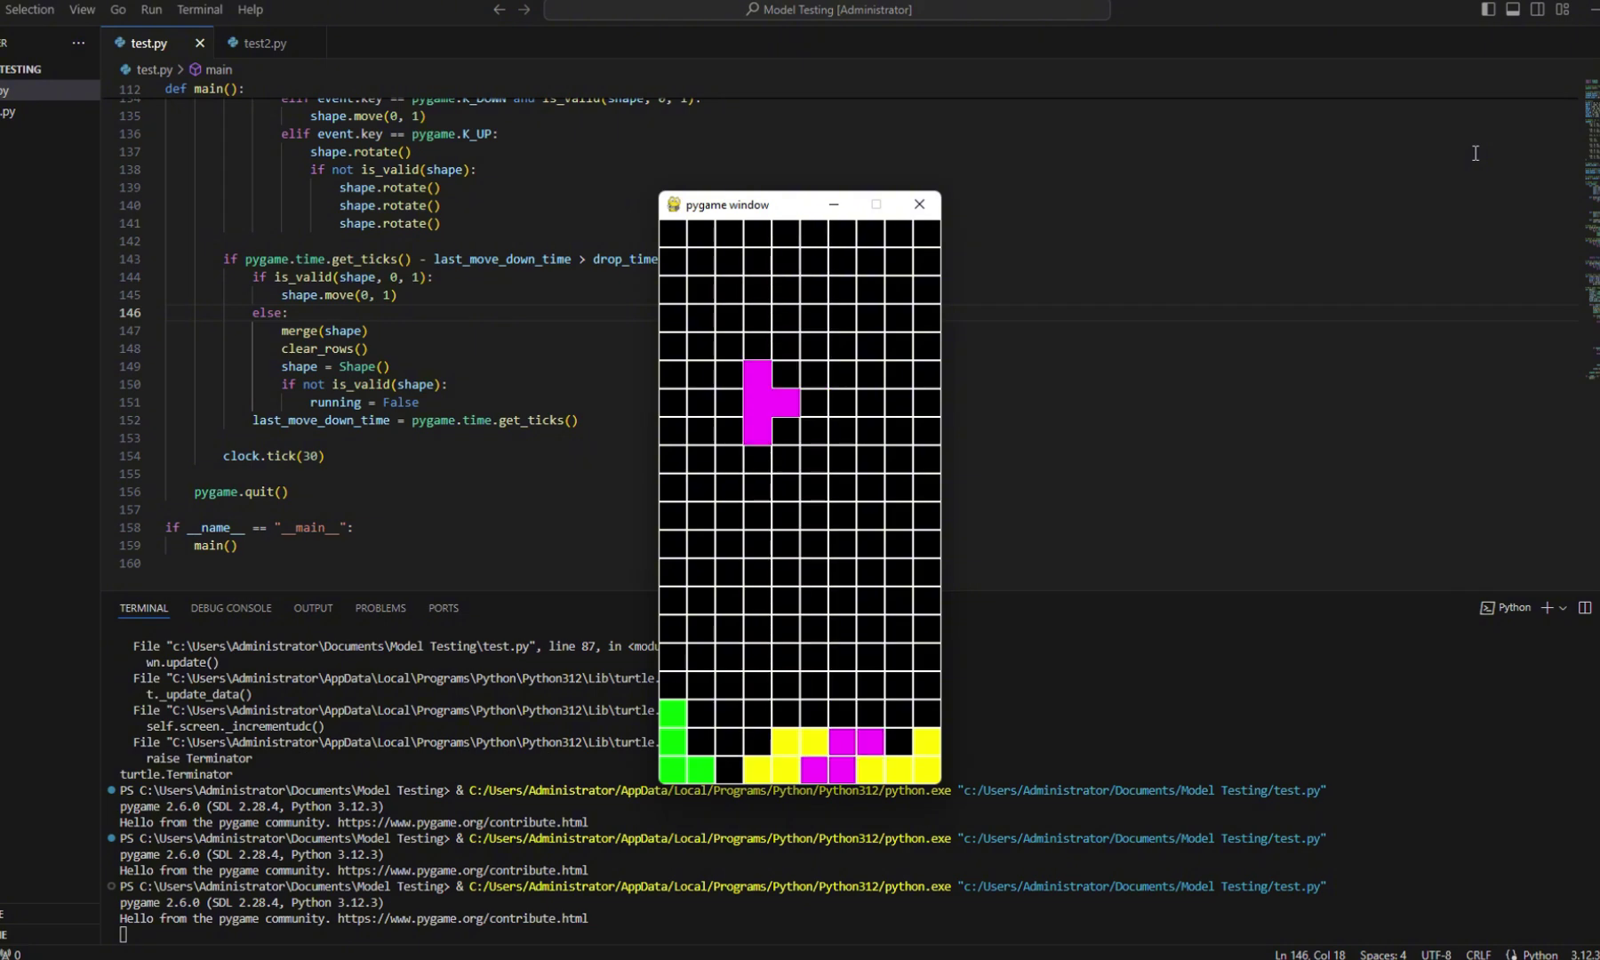
key(Left)
key(Down)
key(Down)
key(Down)
key(Down)
key(Down)
key(Down)
key(Down)
key(Down)
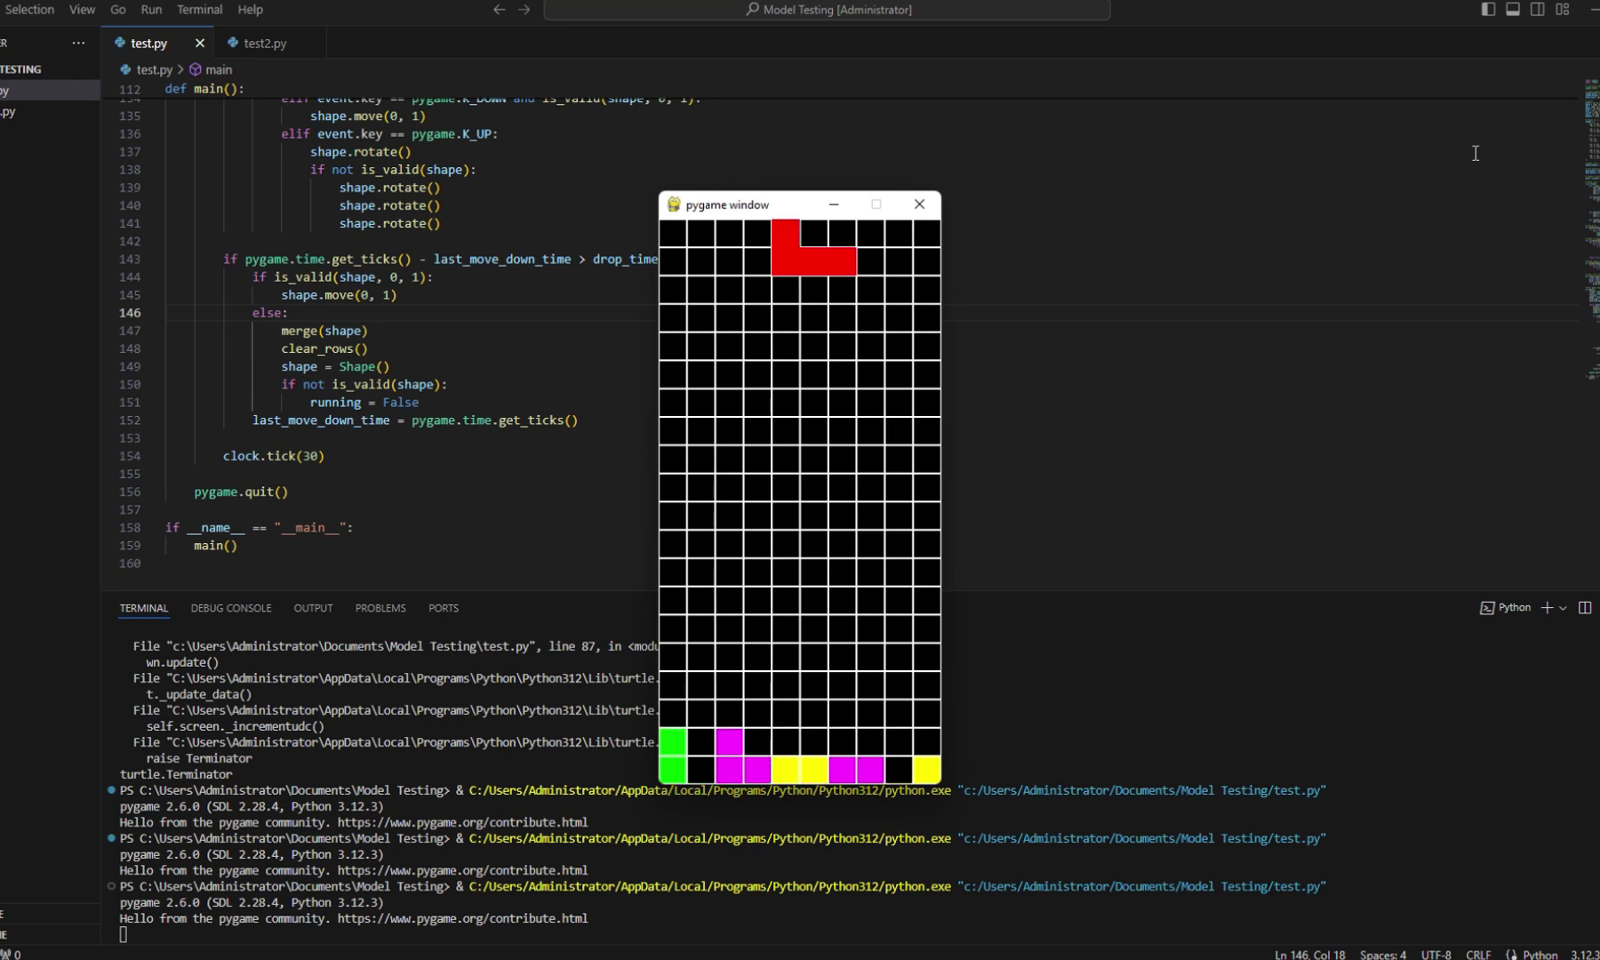
click(929, 204)
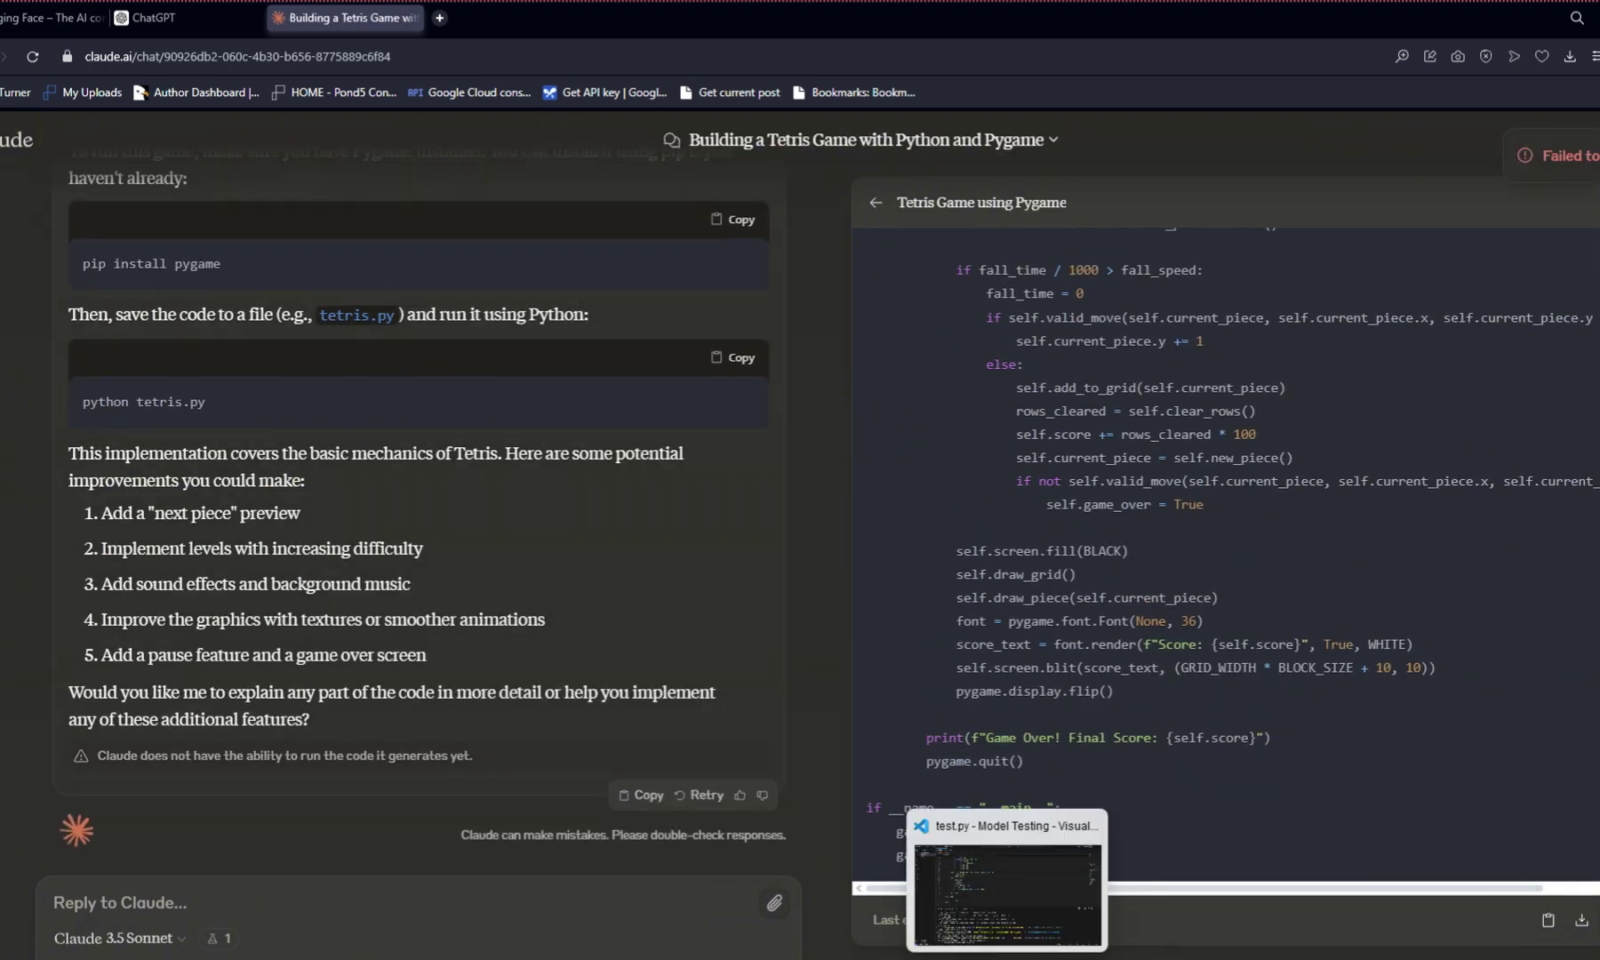
- Overwrite test.py's old code with Claude's Pygame Tetris script
click(1009, 947)
double_click(568, 263)
key(ctrl+a)
key(ctrl+v)
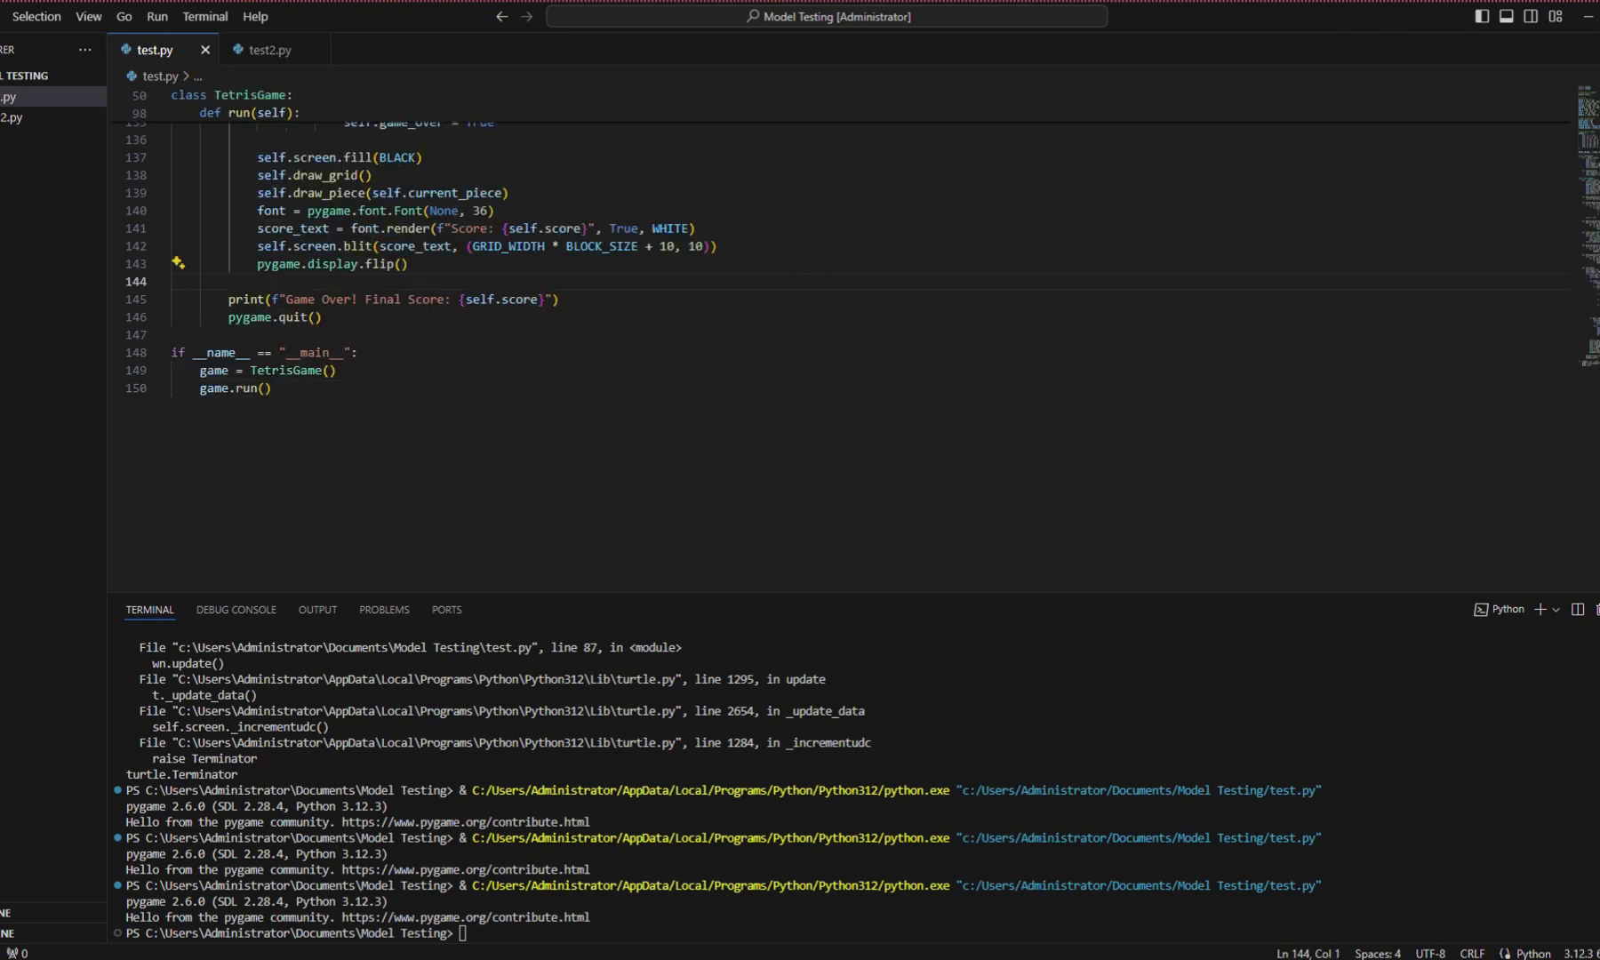
- Run test.py to launch Tetris, then rotate, drop and shift the J piece sideways
key(ctrl+F5)
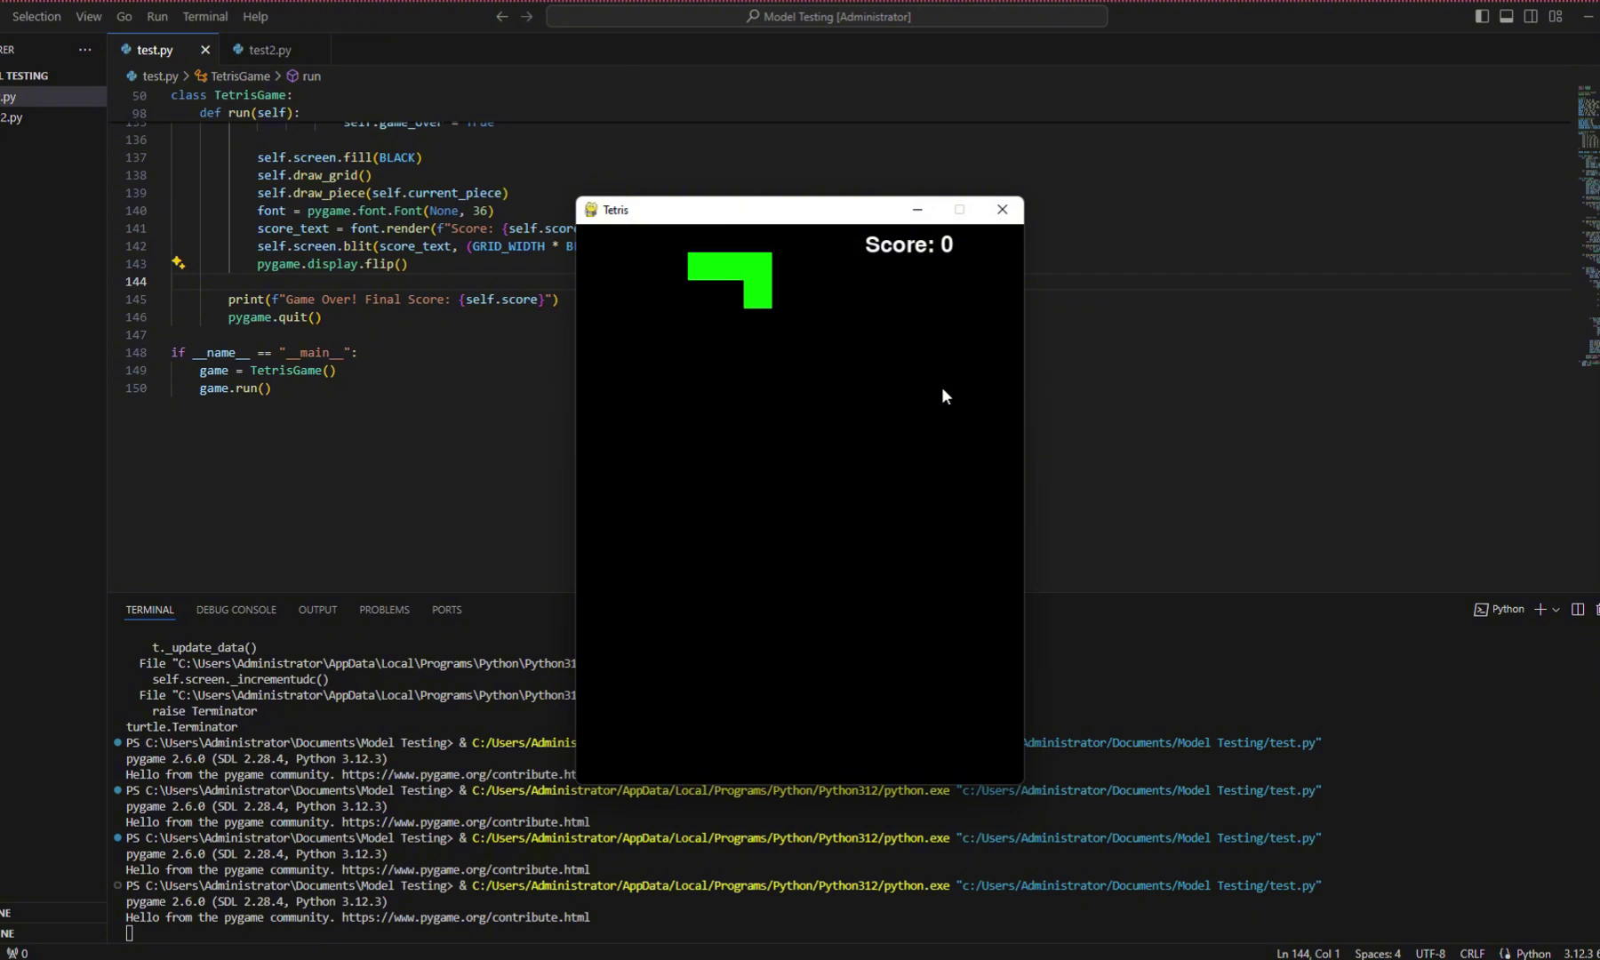
key(Right)
key(Up)
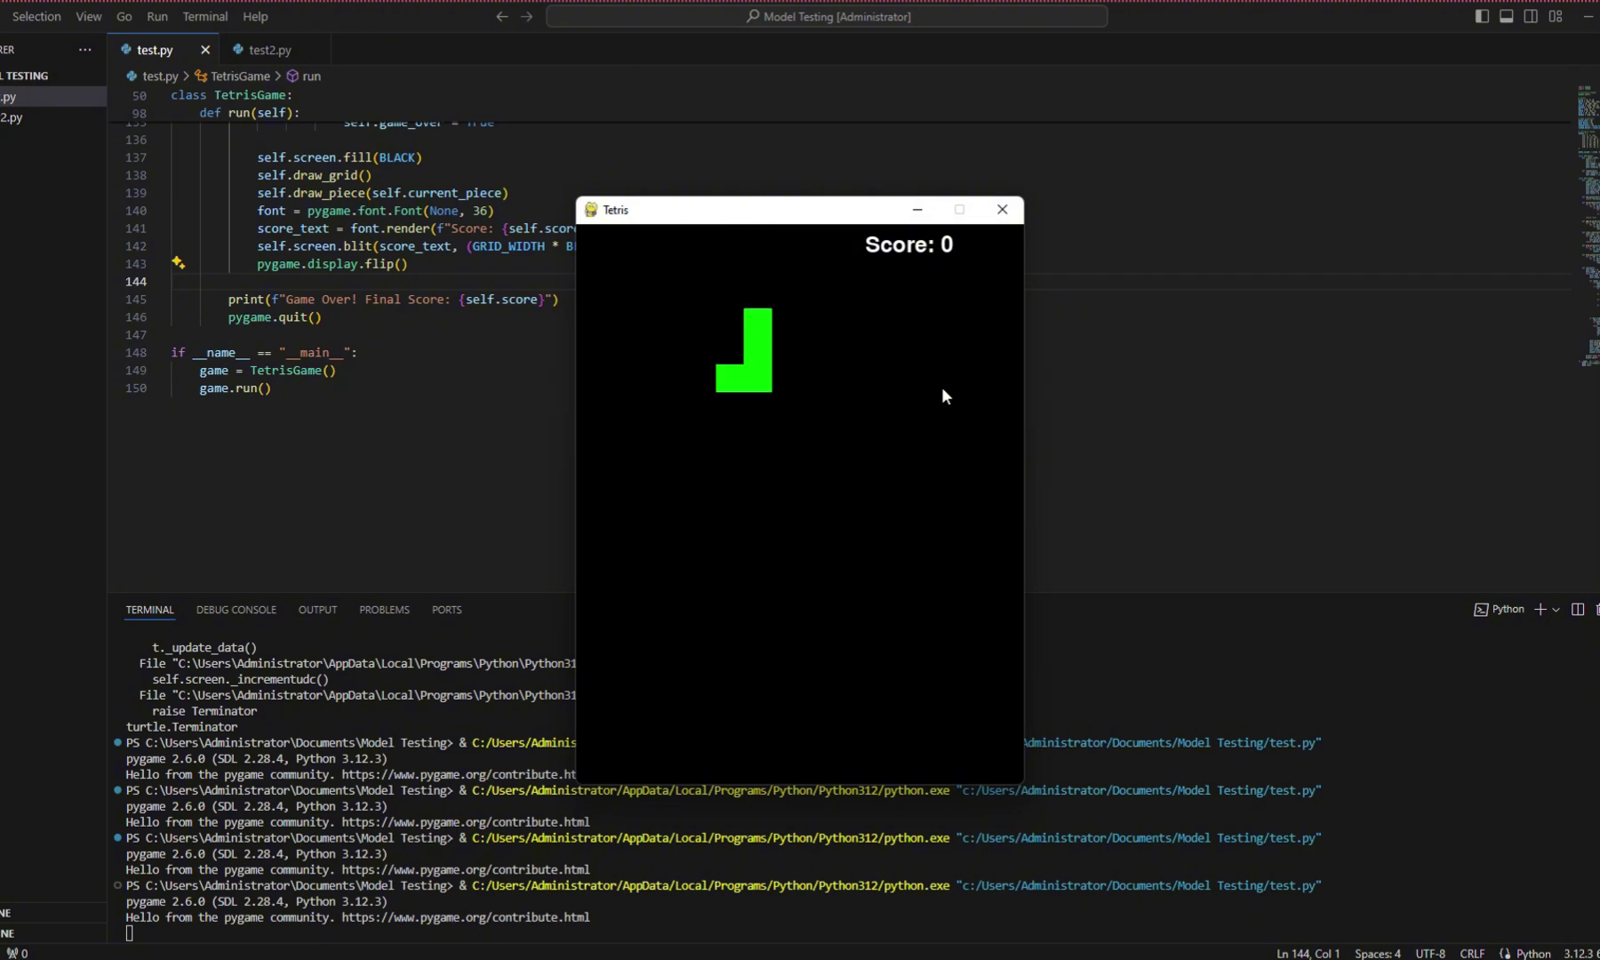
key(Down)
key(Down)
key(Right)
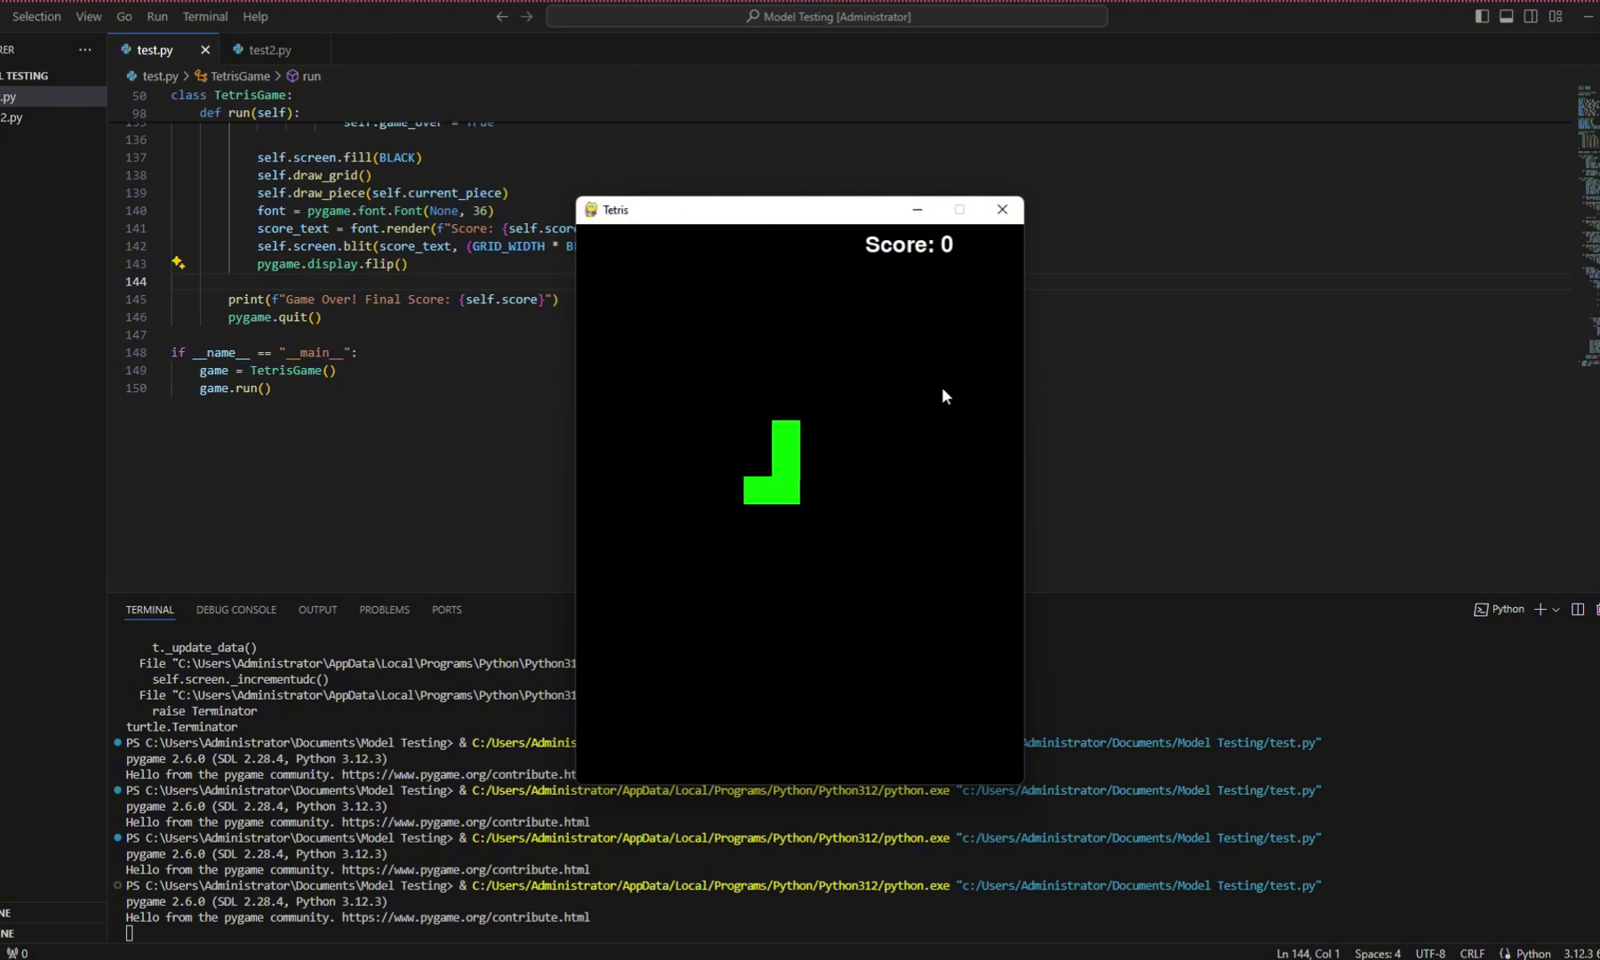
key(Right)
key(Right)
key(Left)
key(Left)
key(Left)
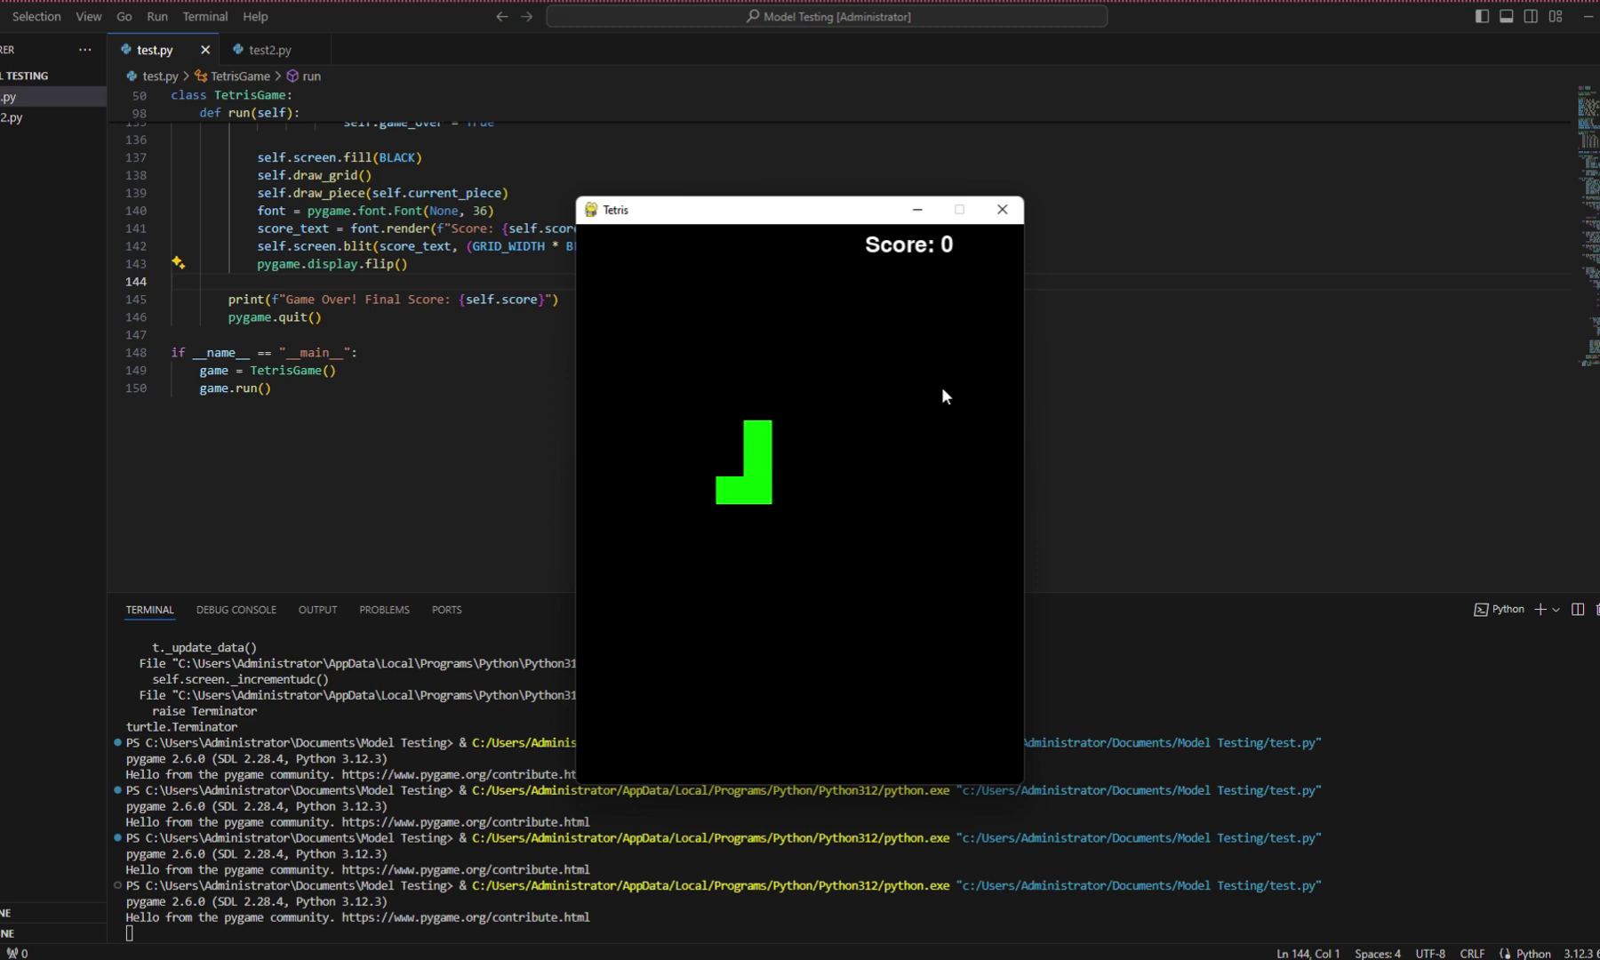
key(Left)
key(Left)
- Slide the J piece left and right, drop it to the bottom, then rotate it 180 degrees
key(Right)
key(Right)
key(Right)
key(Right)
key(Right)
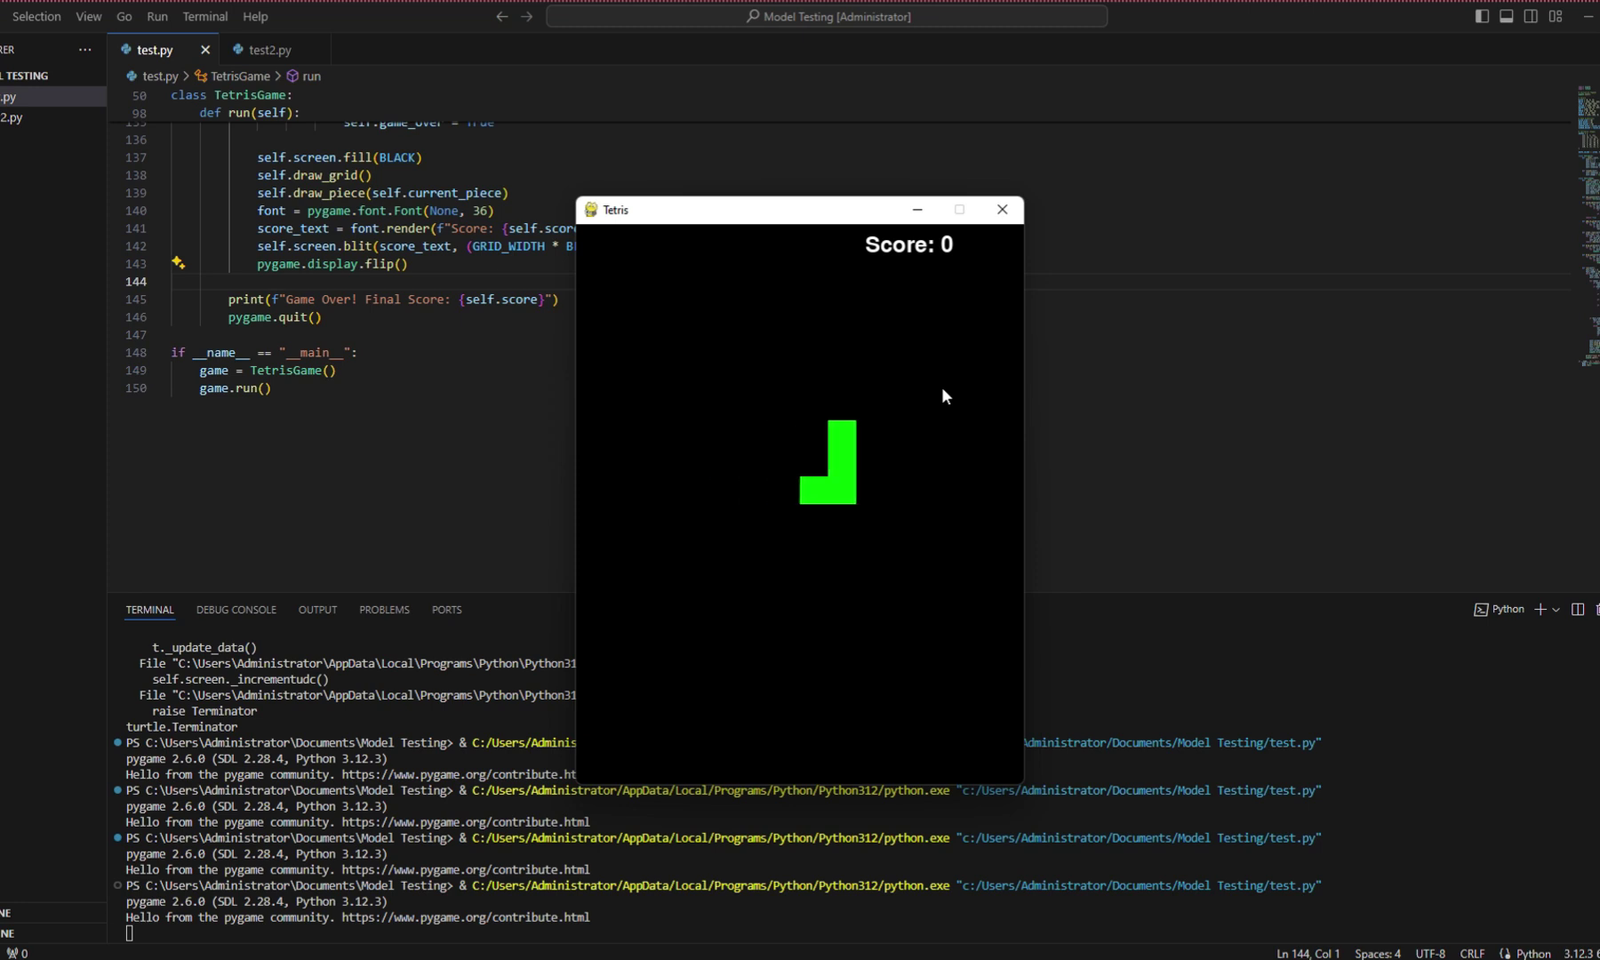
key(Left)
key(Left)
key(Left)
key(Left)
key(Left)
key(Left)
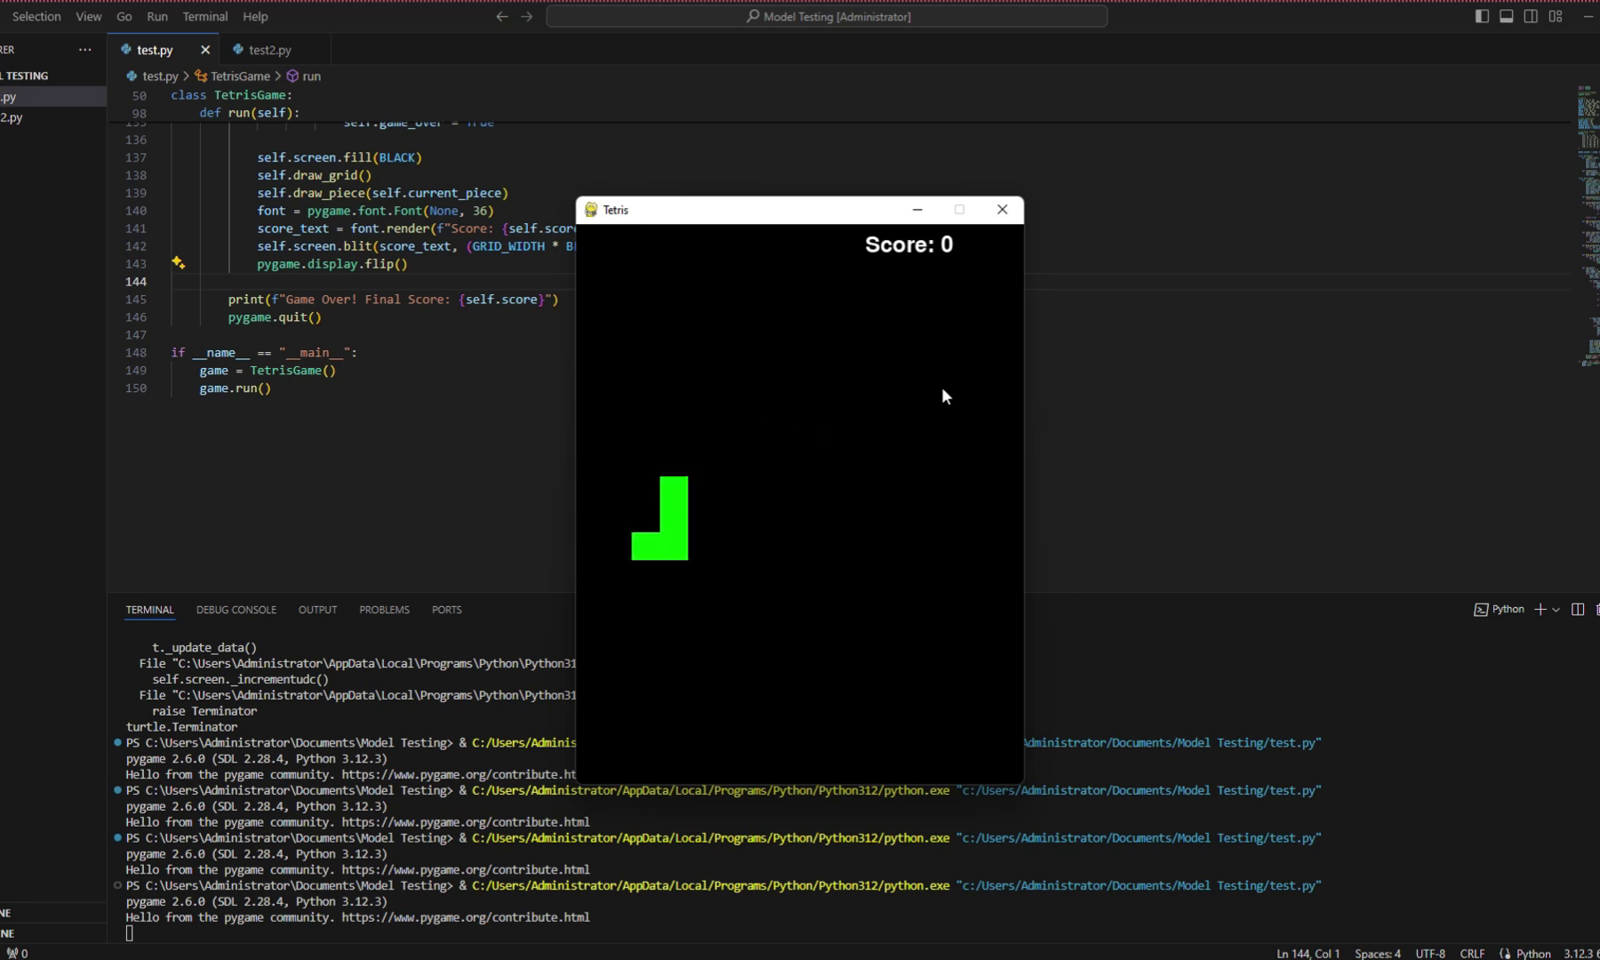
key(Left)
key(Left)
key(Right)
key(Right)
key(Right)
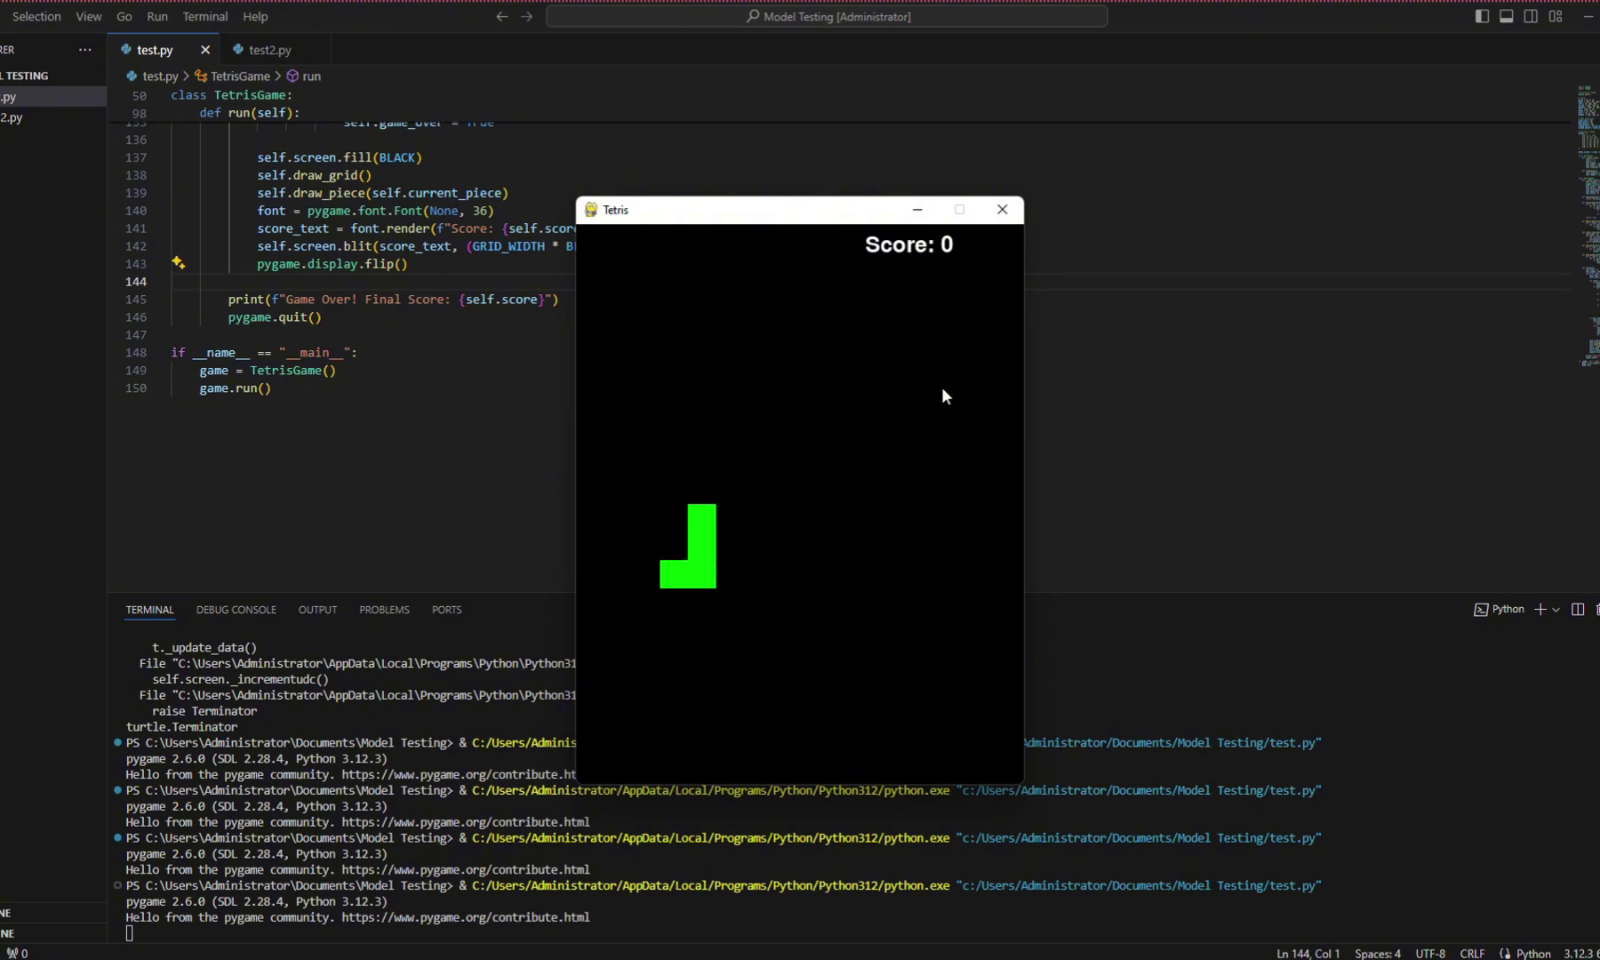
key(Down)
key(Down)
key(Down)
key(Down)
key(Down)
key(Down)
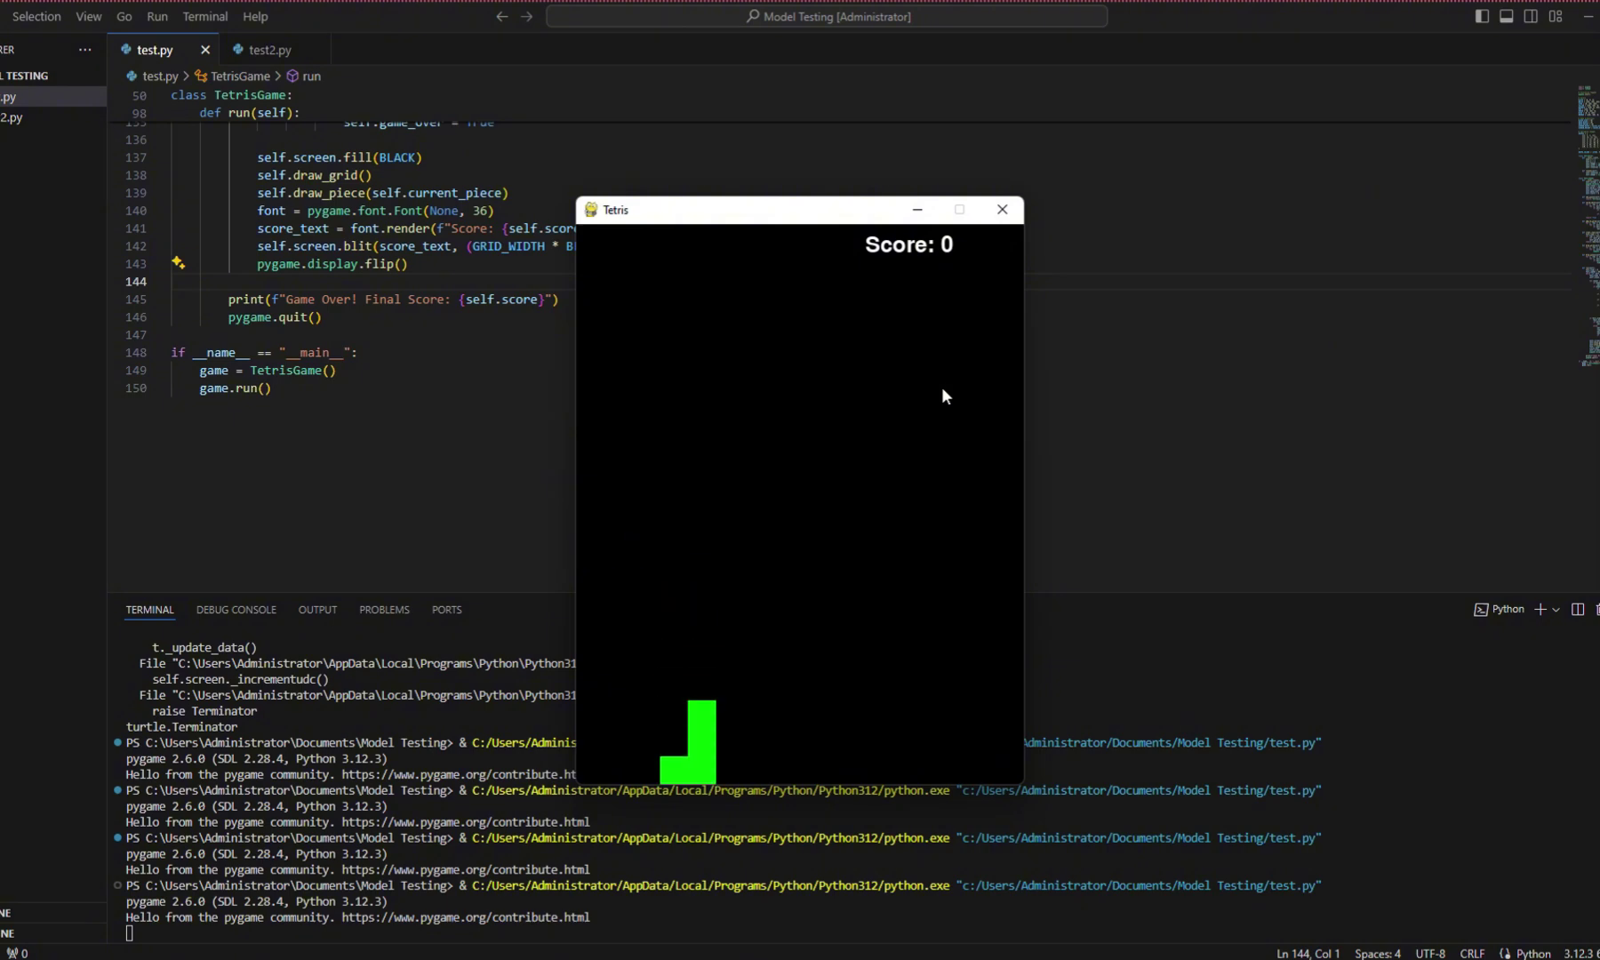
key(Right)
key(Right)
key(Right)
key(Right)
key(Right)
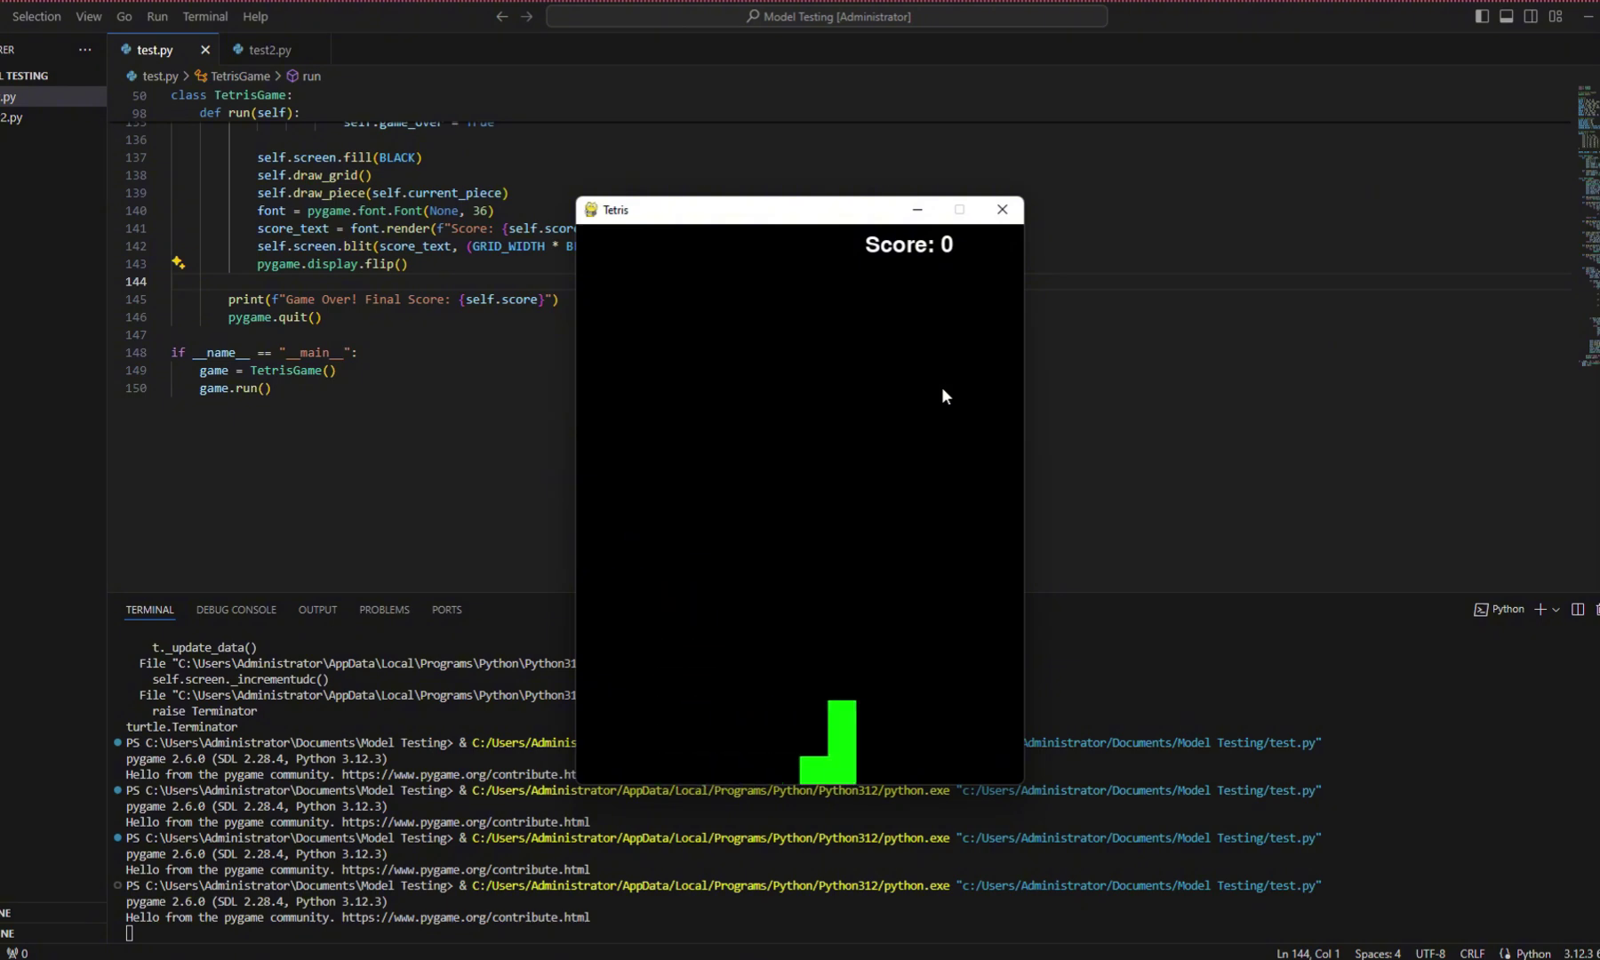
key(Left)
key(Left)
key(Left)
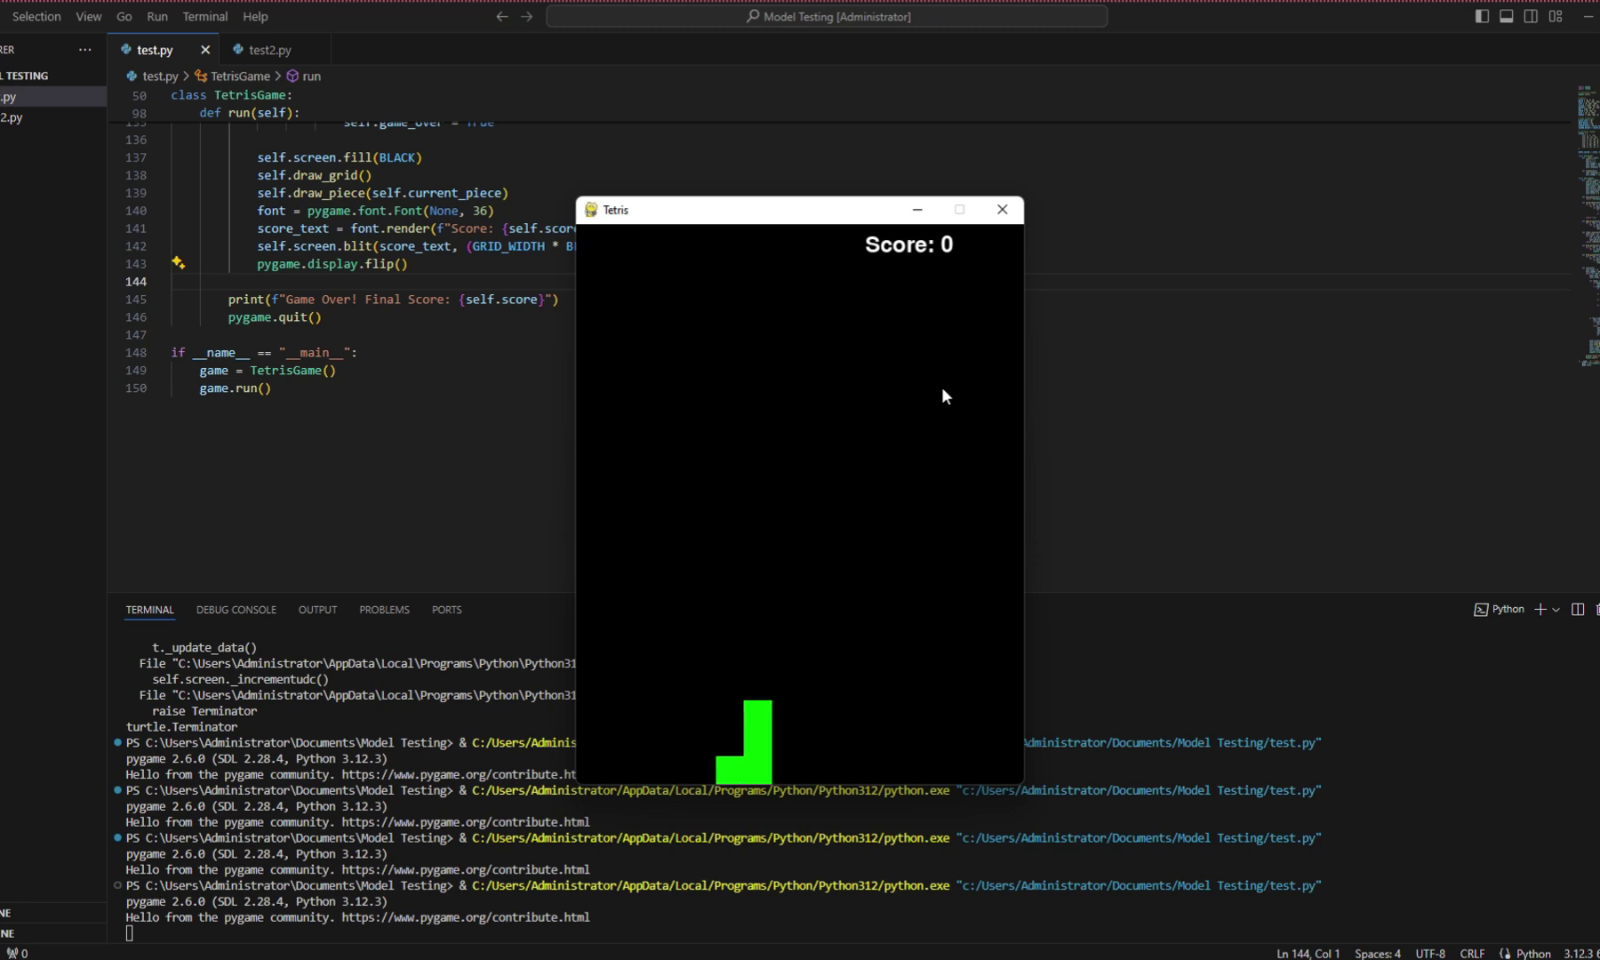
key(Left)
key(Up)
key(Up)
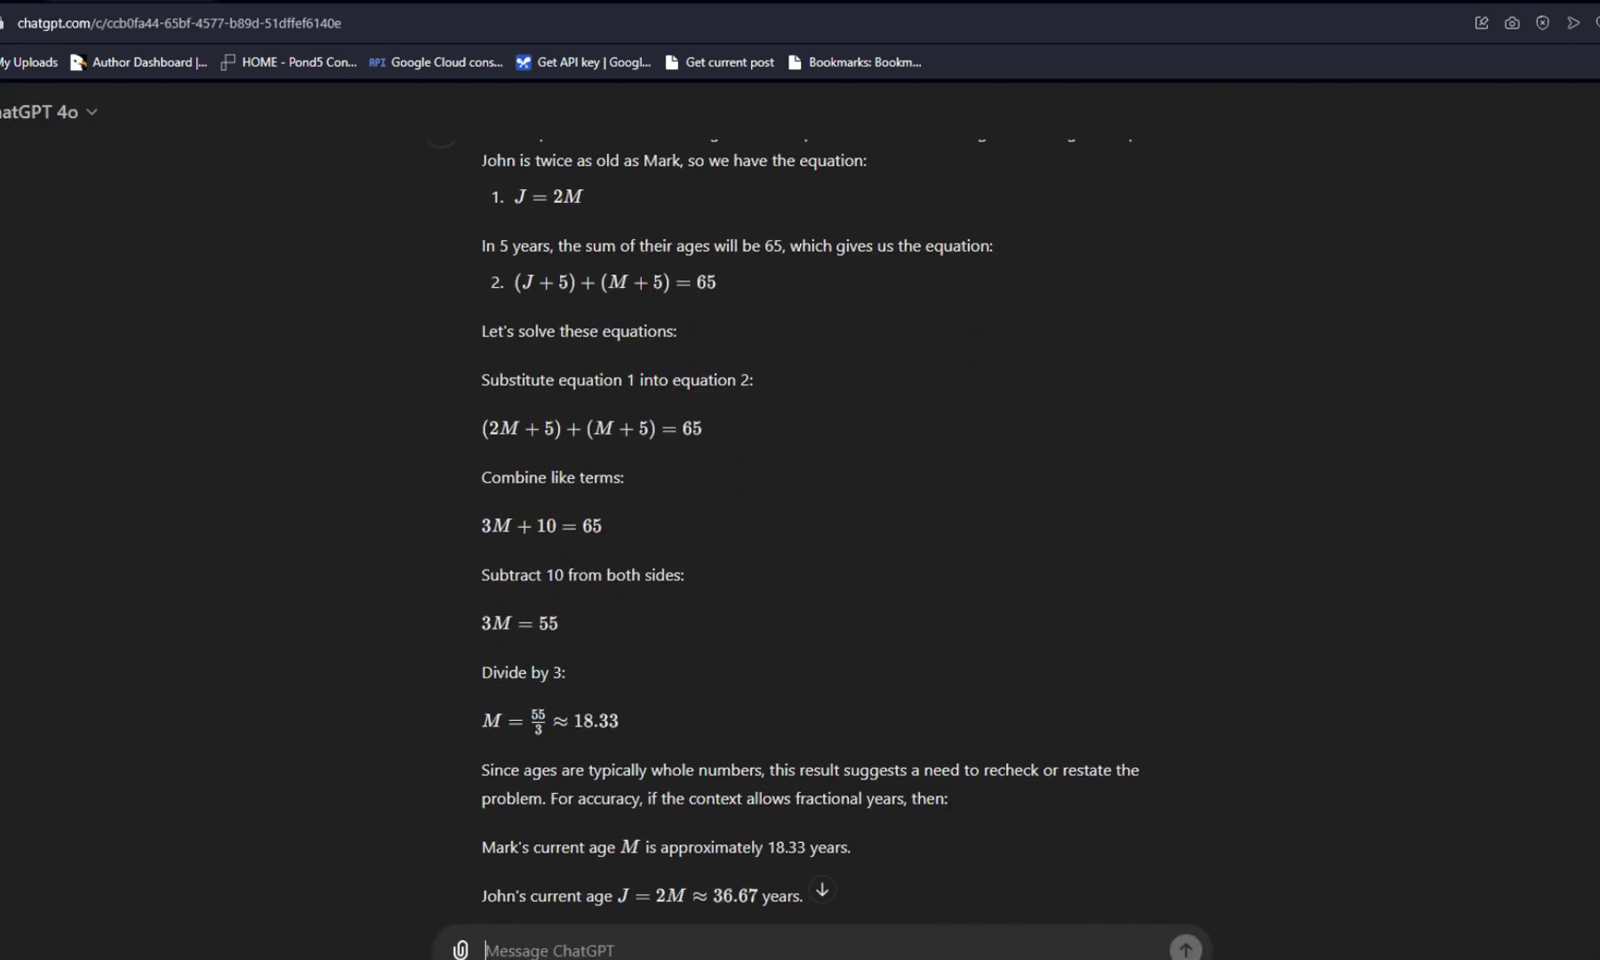
- Scroll down through ChatGPT's answer to the age problem
scroll(1126, 732, down, 3)
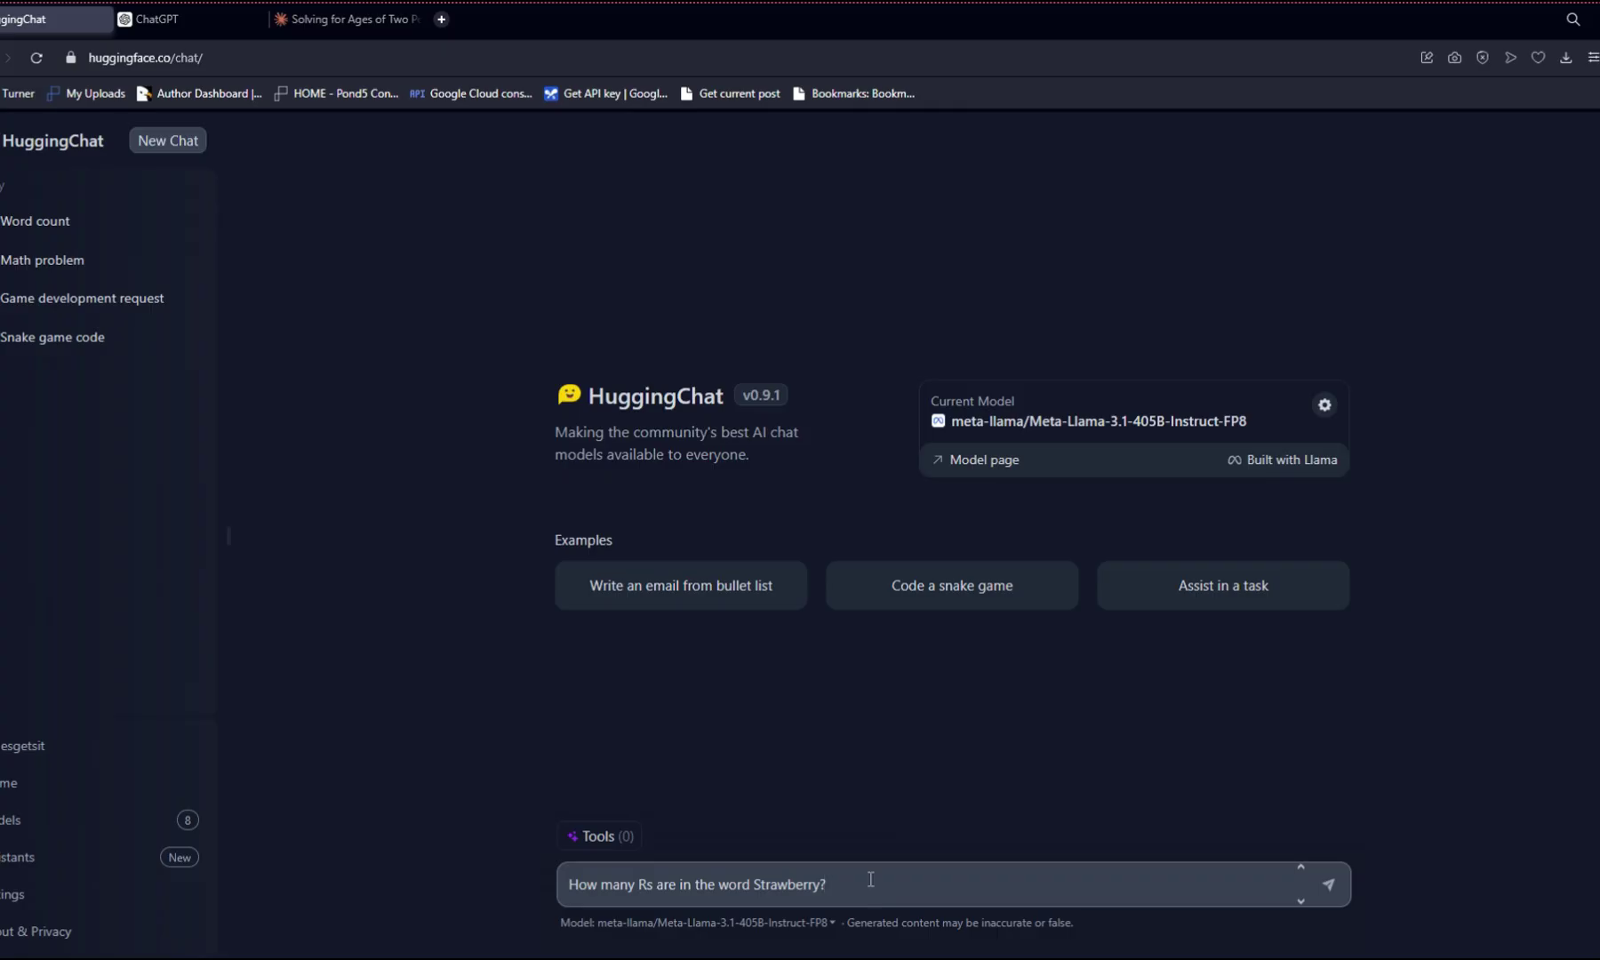
- Send the Strawberry R-count question, then view ChatGPT's and Claude's answers
key(Return)
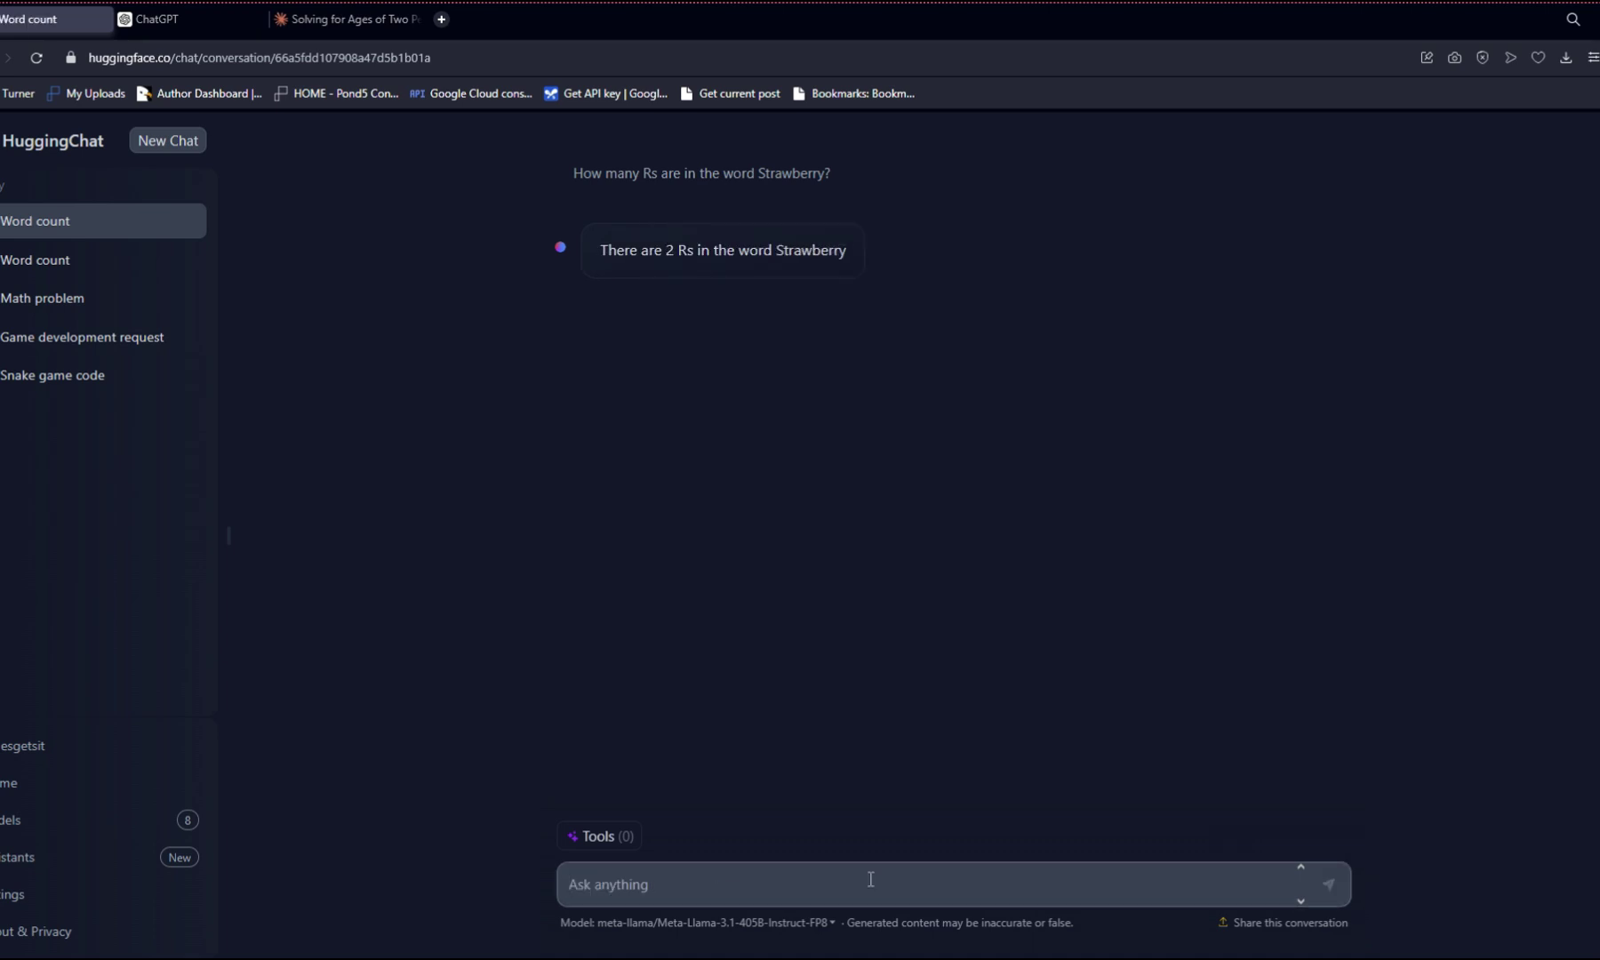
key(ctrl+Tab)
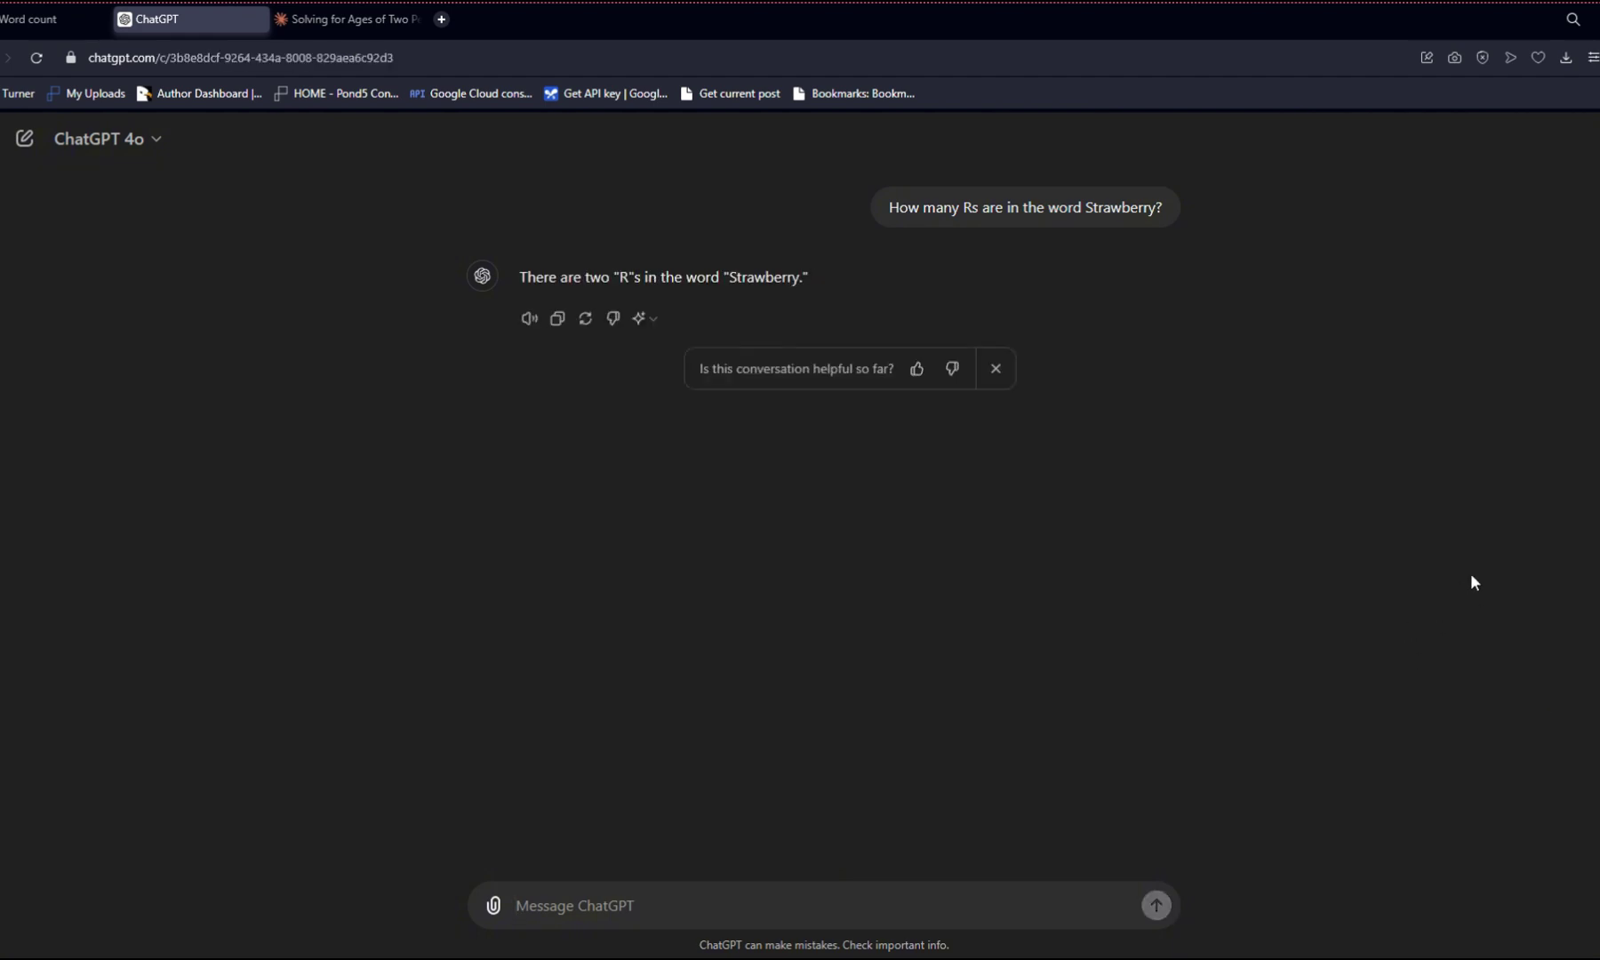
key(ctrl+Tab)
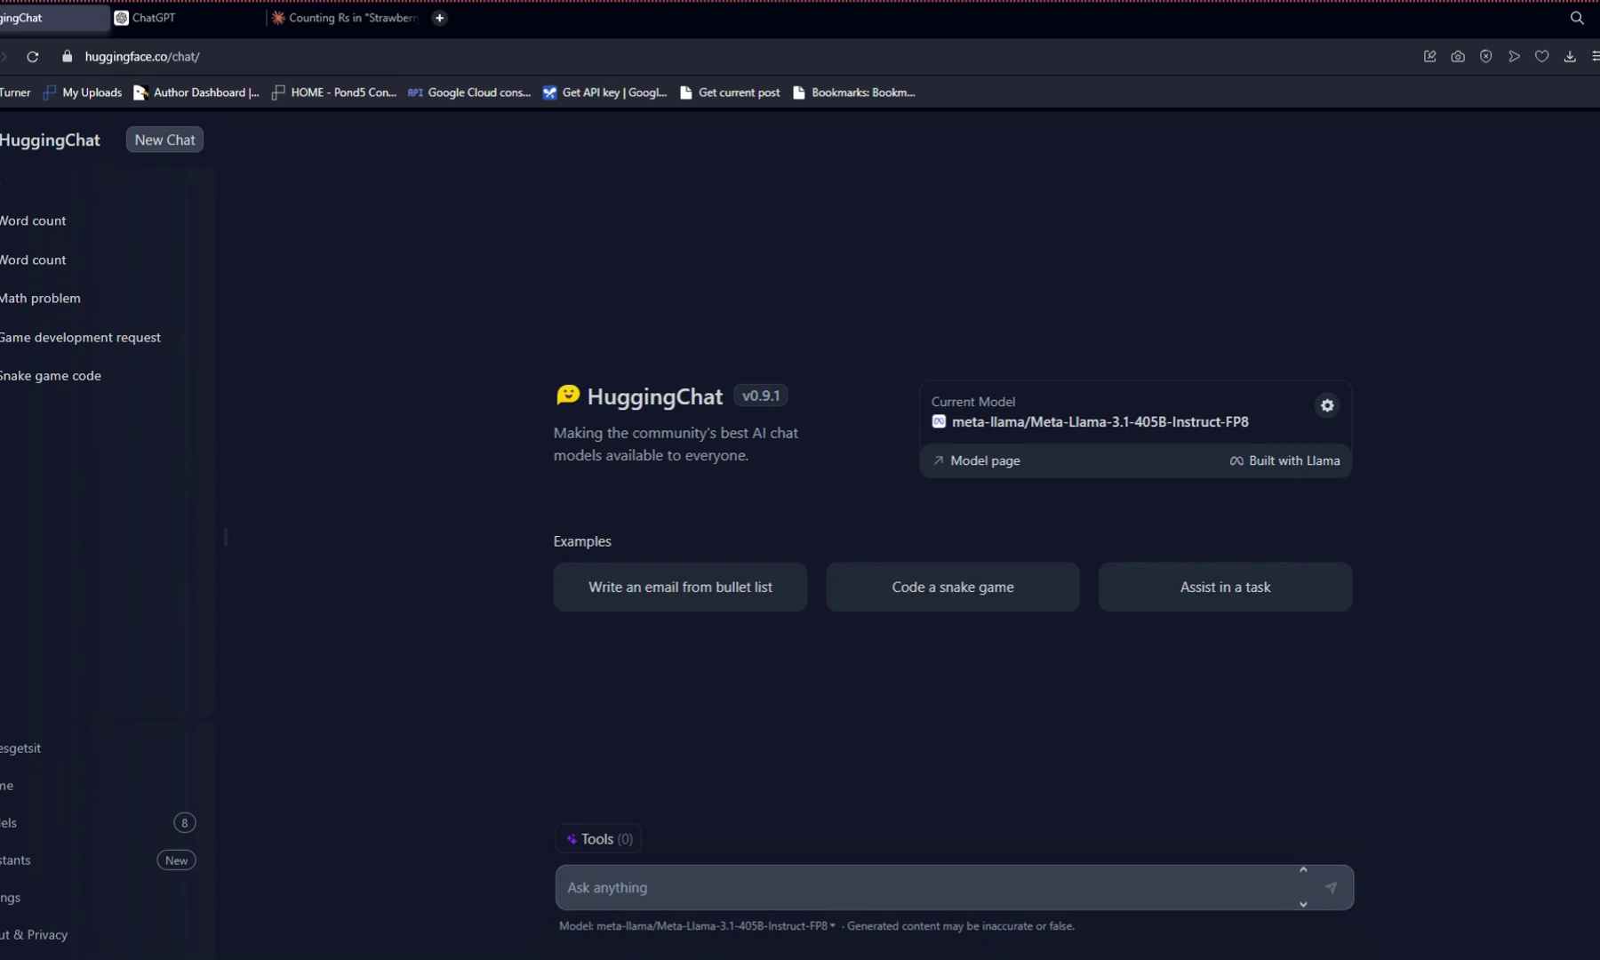
- Paste and send the week-long teen summer camp schedule prompt to Llama 3.1 405B
text(You are tasked with organizing a week-long summer camp for teenagers. The camp includes various activities such as sports, arts and crafts, and educational workshops. How would you create a schedule that balances these activities, keeps the campers engaged, and ensures their safety and well-being?)
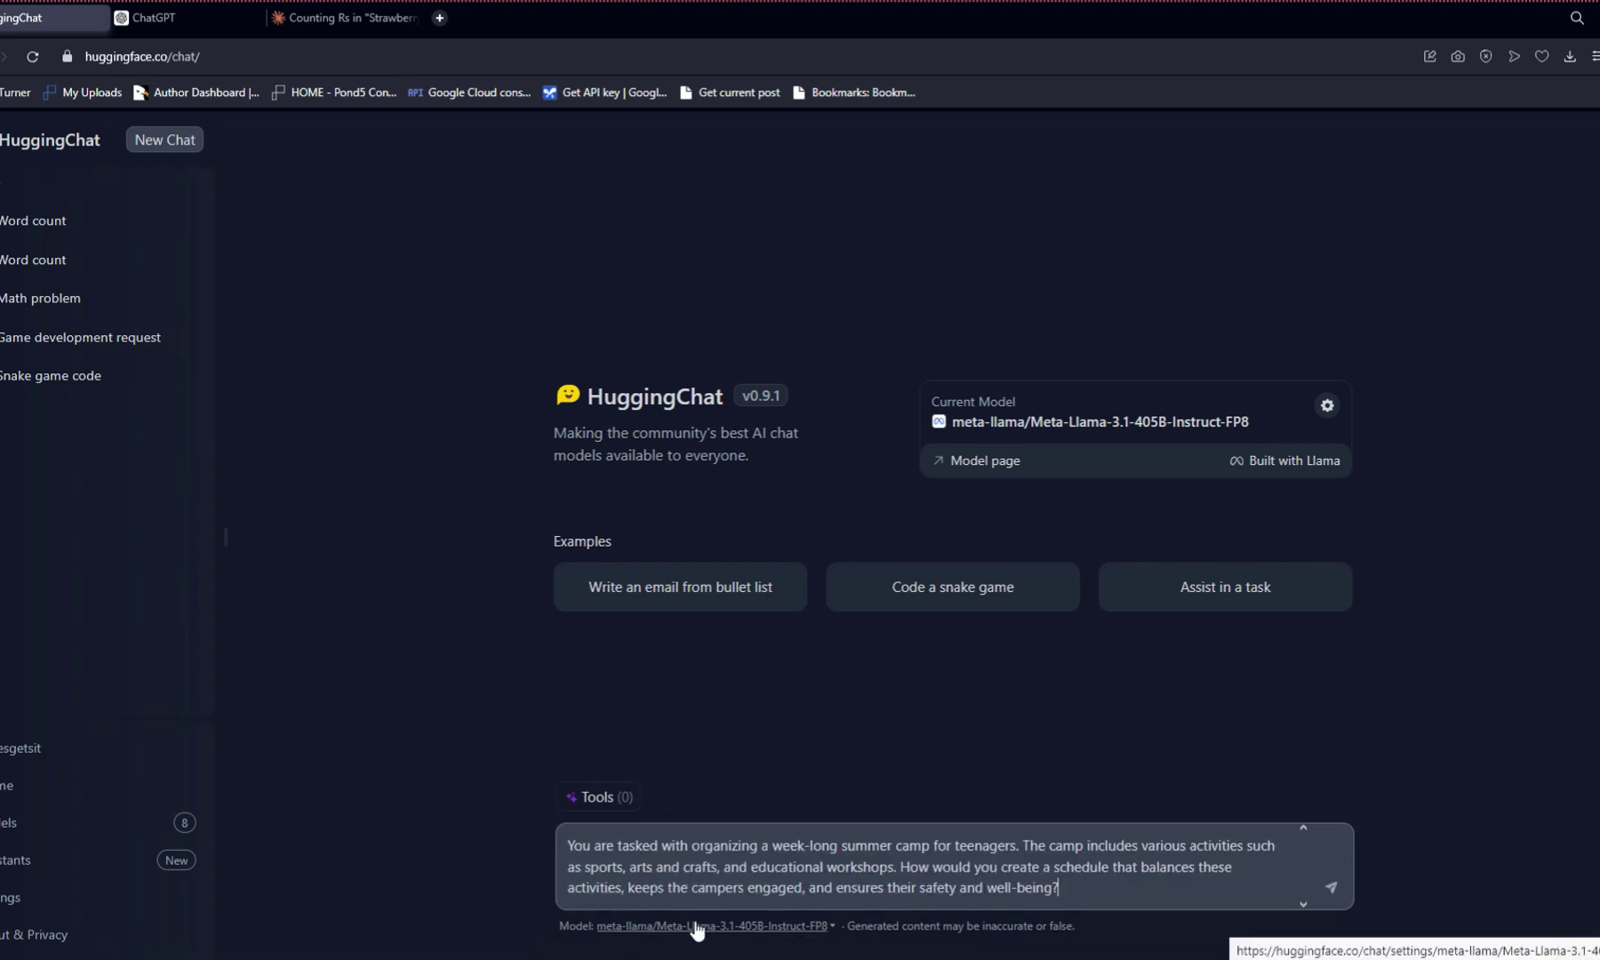
key(Return)
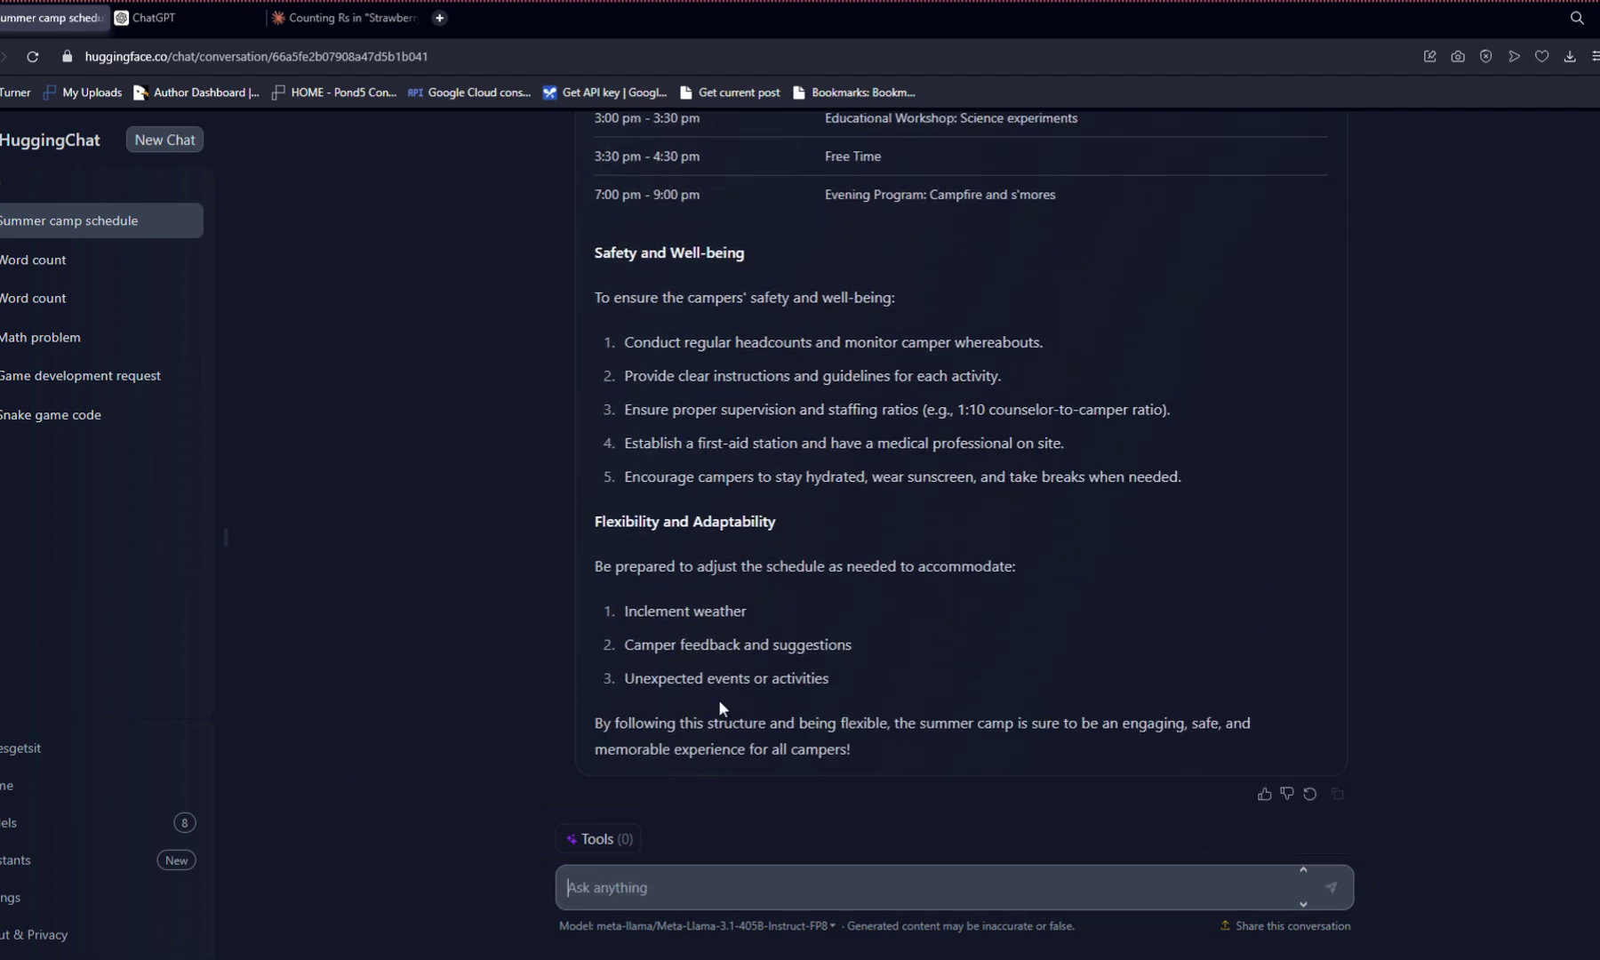
- Send the summer camp prompt to ChatGPT in a new empty chat
click(128, 27)
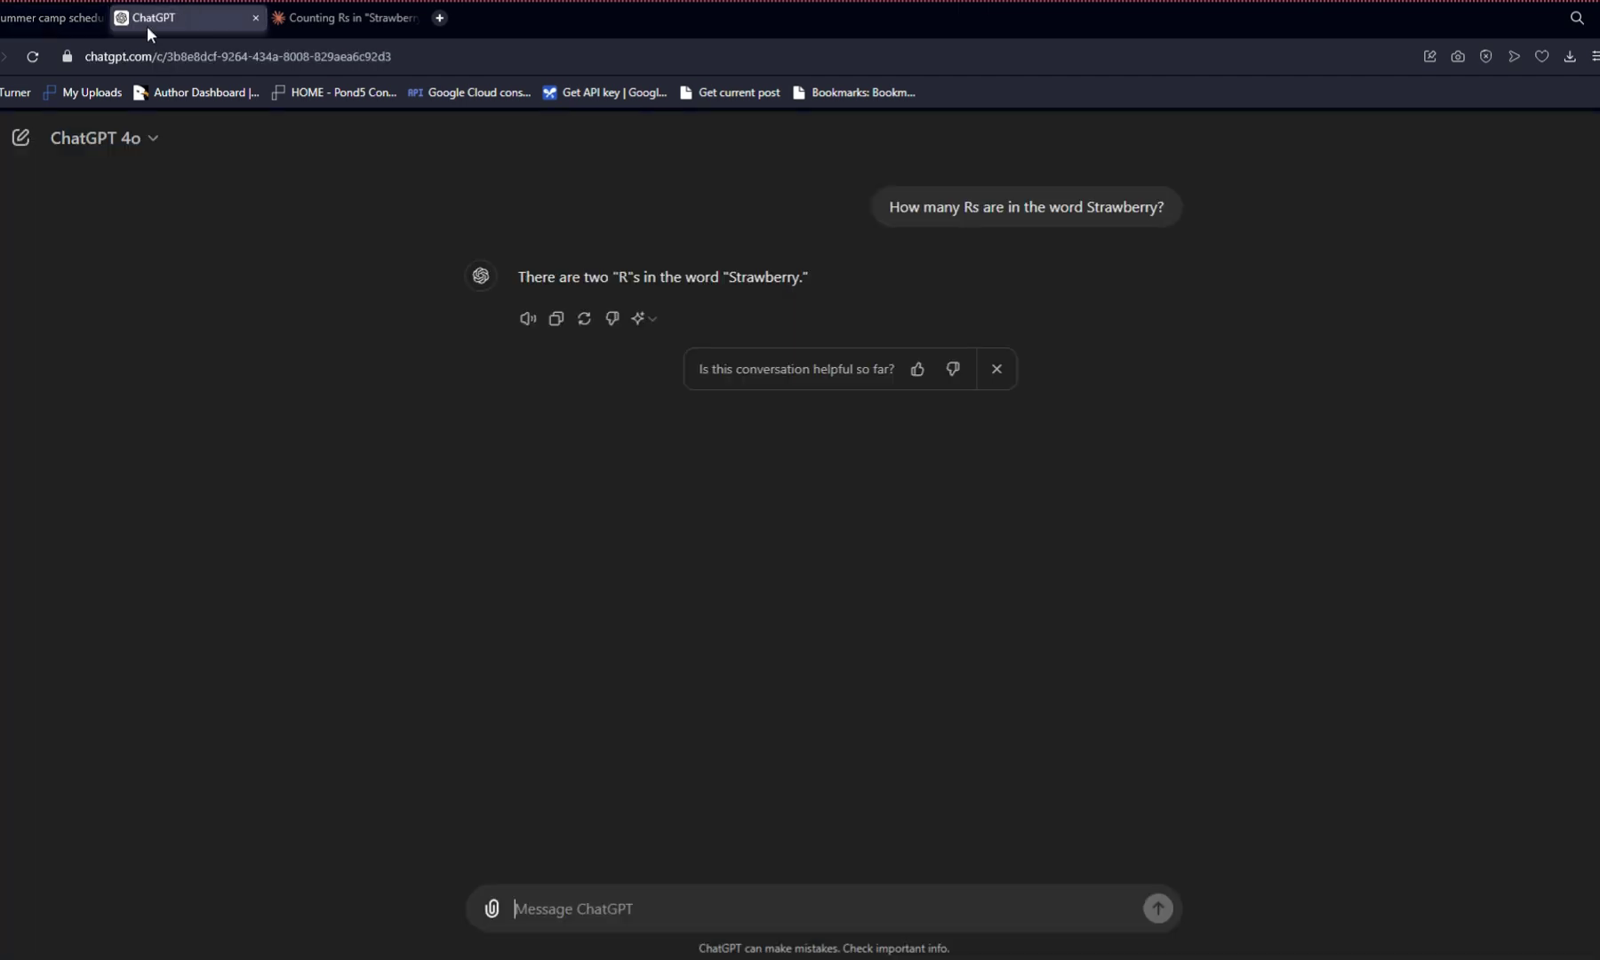
click(19, 138)
text(You are tasked with organizing a week-long summer camp for teenagers. The camp includes various activities such as sports, arts and crafts, and educational workshops. How would you create a schedule that balances these activities, keeps the campers engaged, and ensures their safety and well-being?)
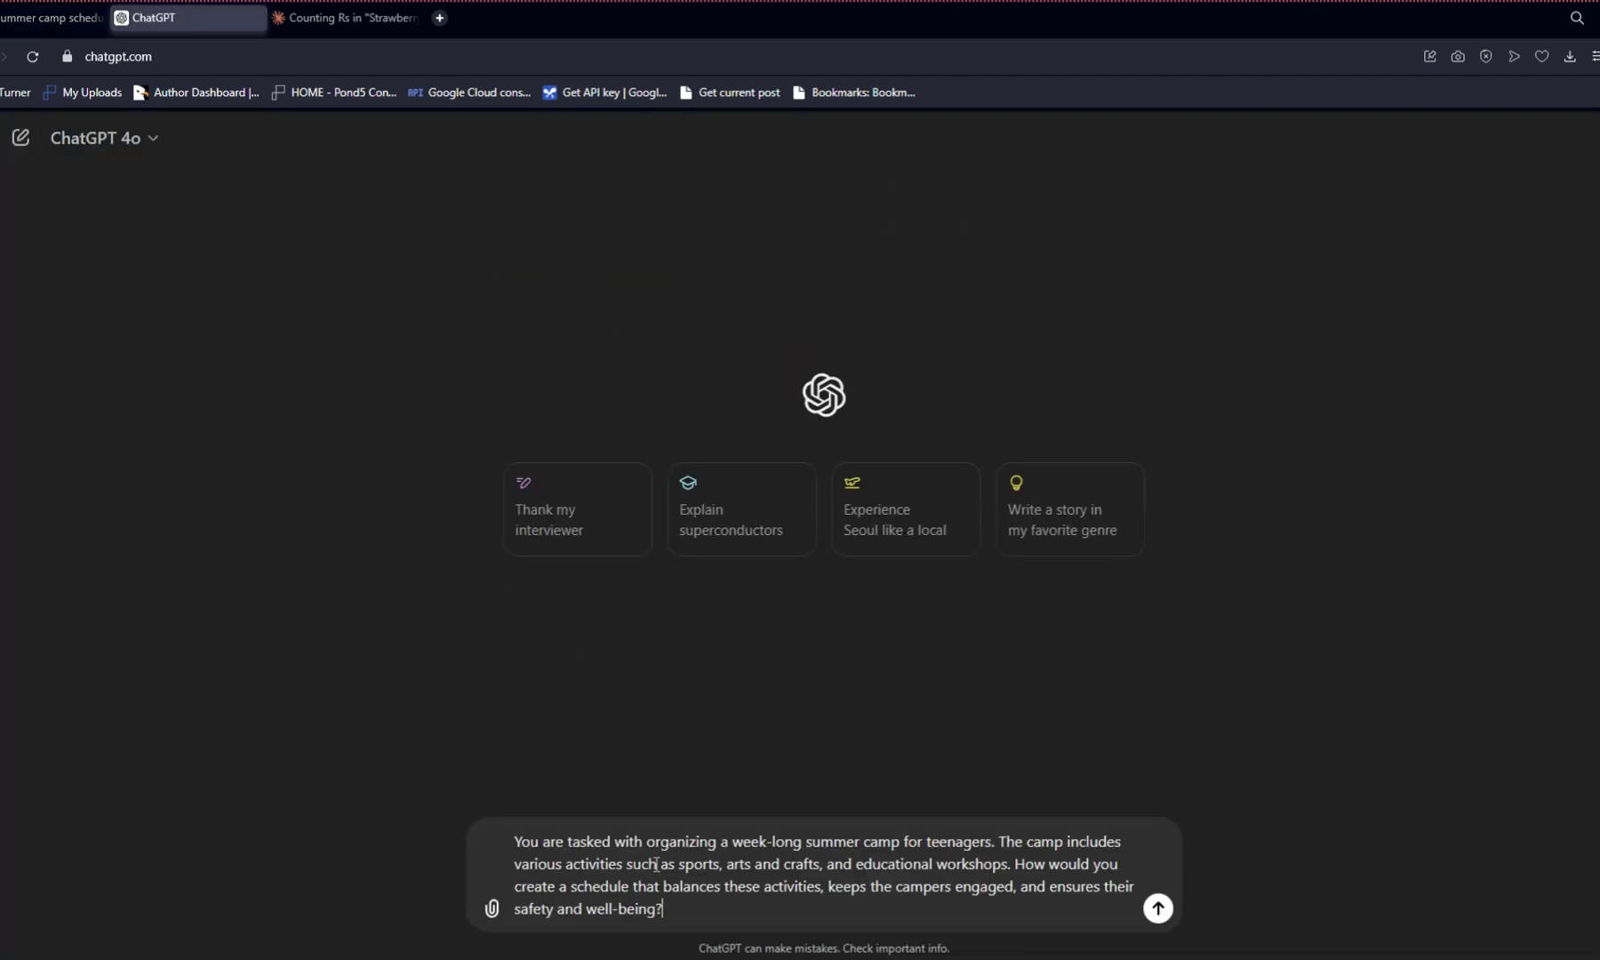
key(Return)
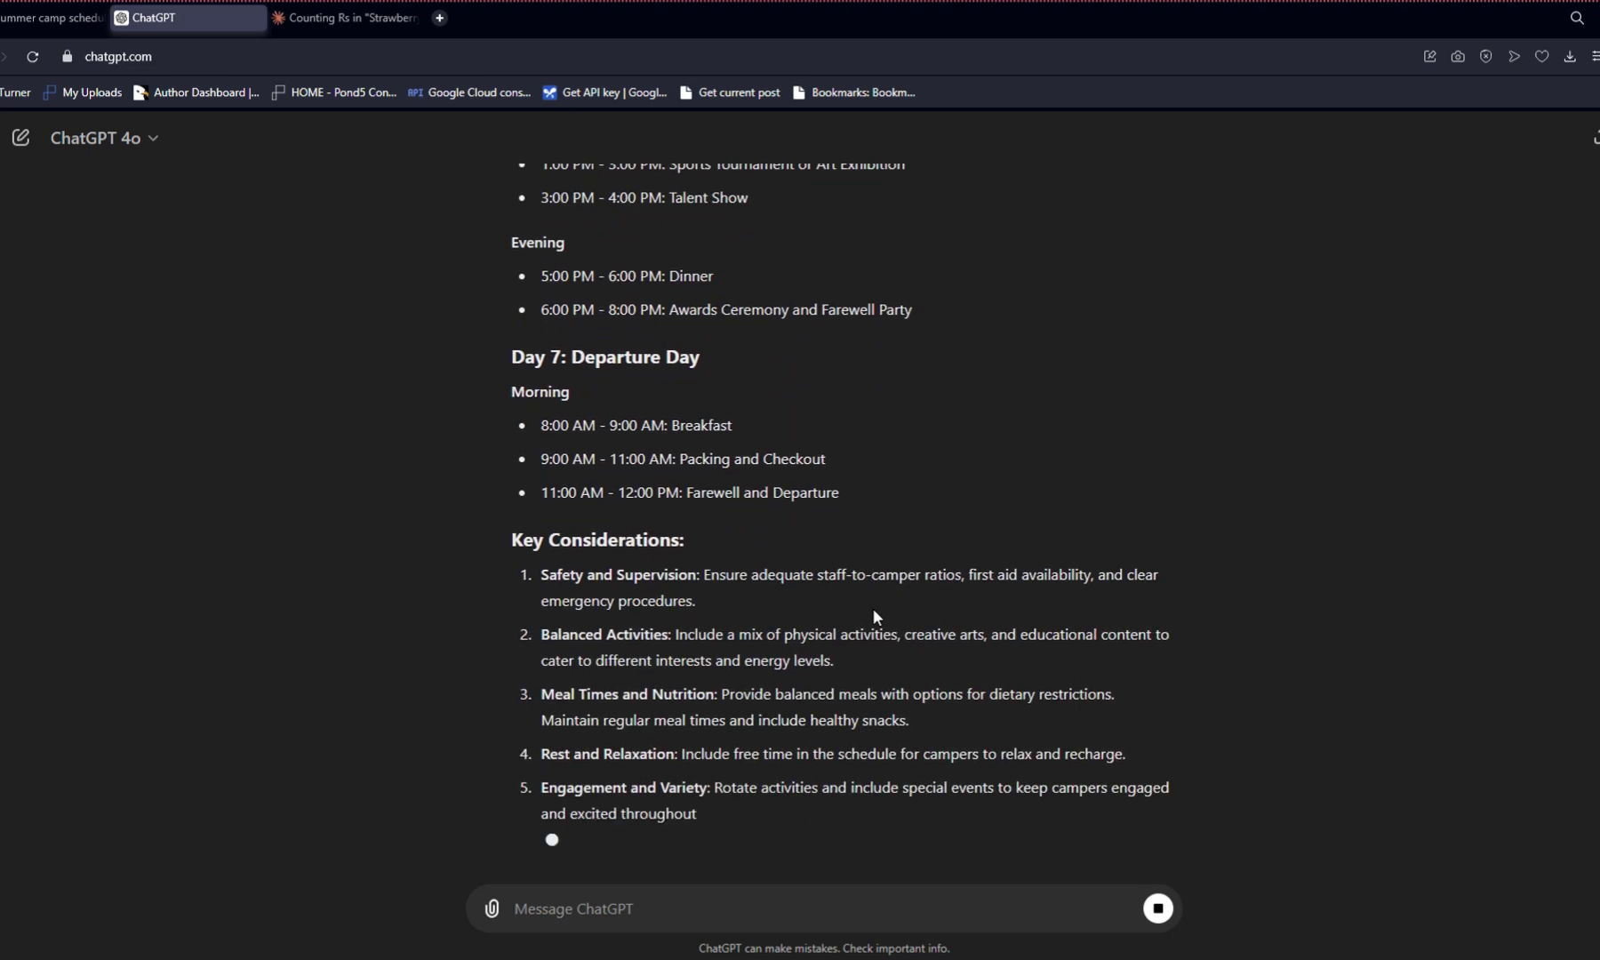
- Scroll through ChatGPT's summer camp reply, then move to Claude's answer
scroll(875, 607, up, 10)
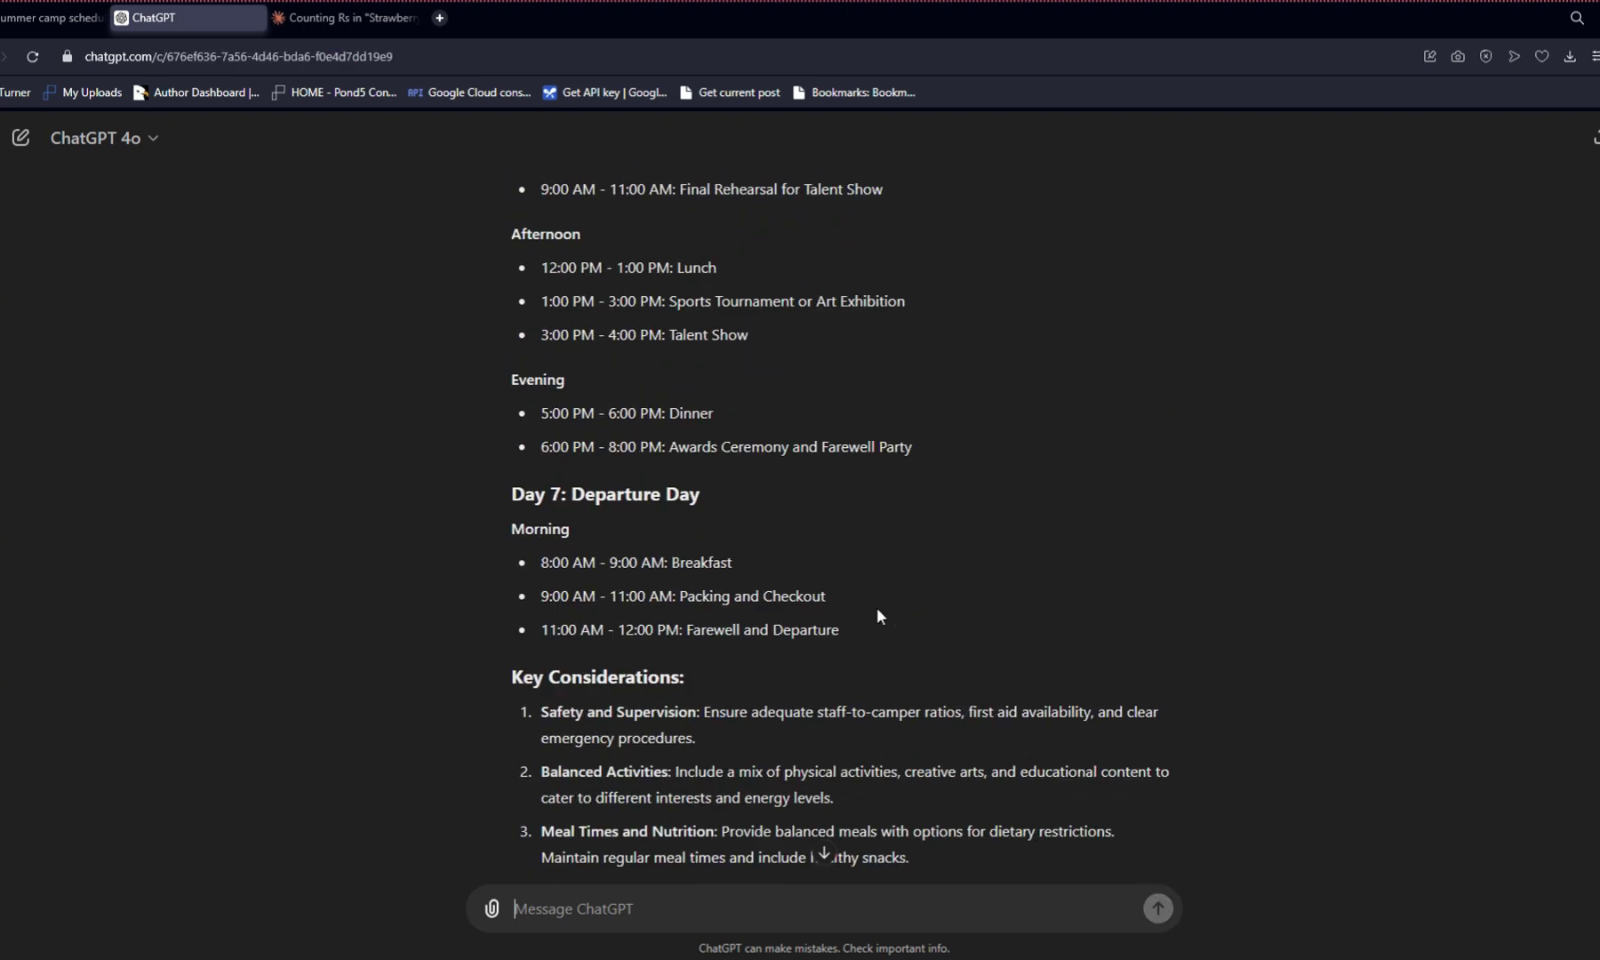
scroll(879, 613, up, 8)
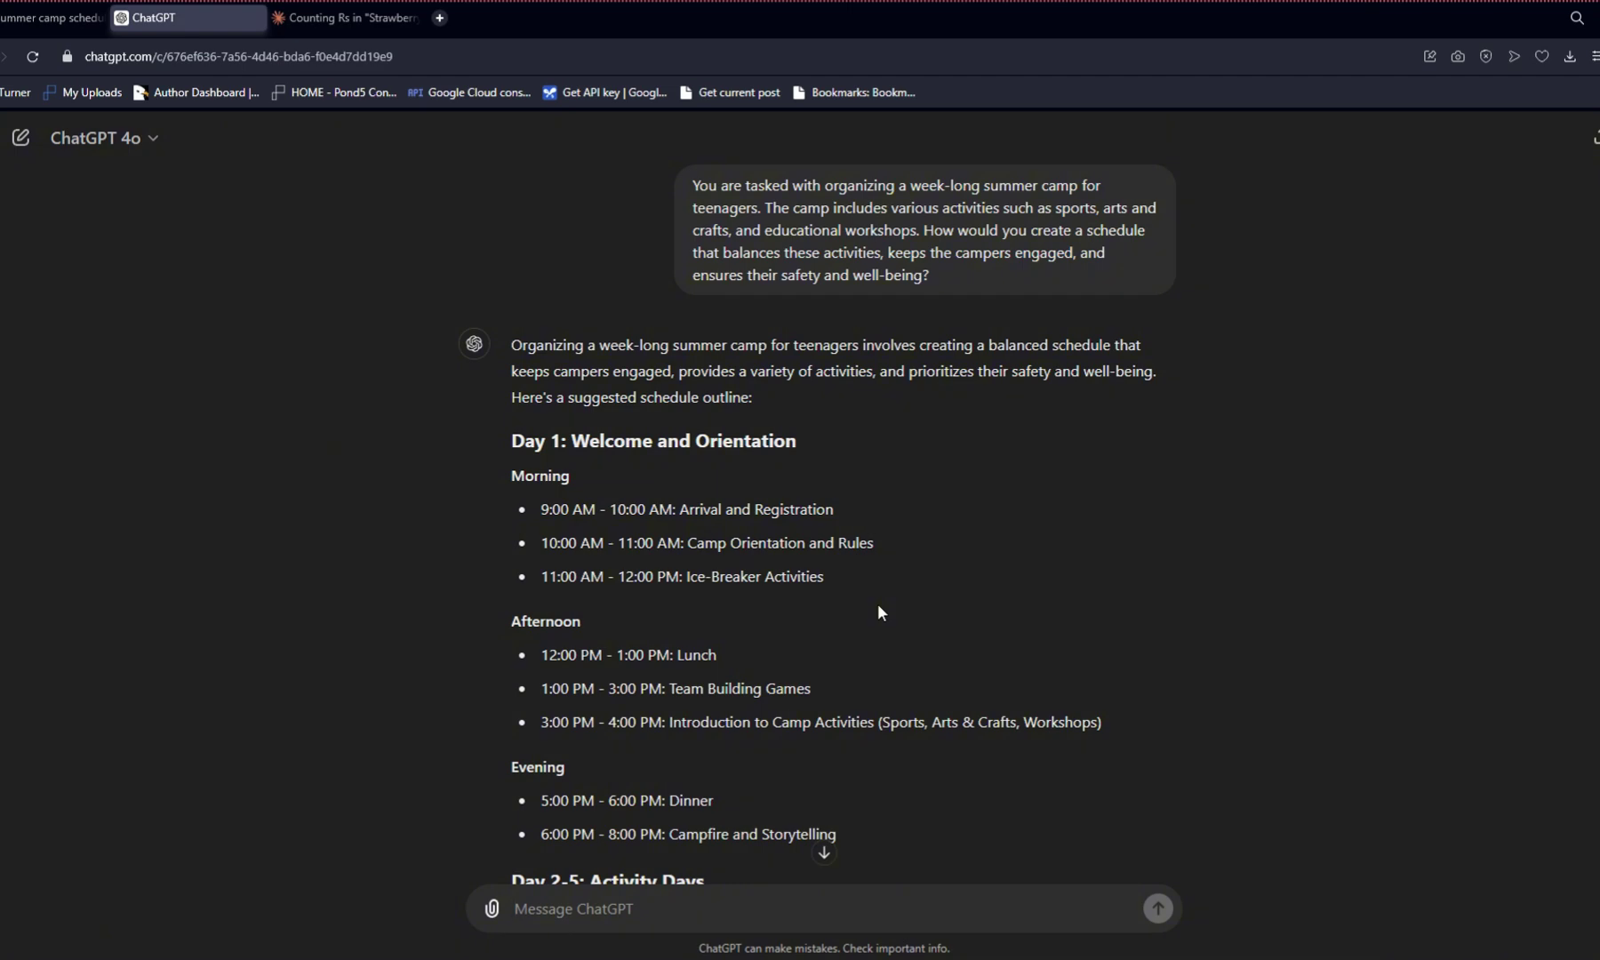
scroll(878, 611, down, 18)
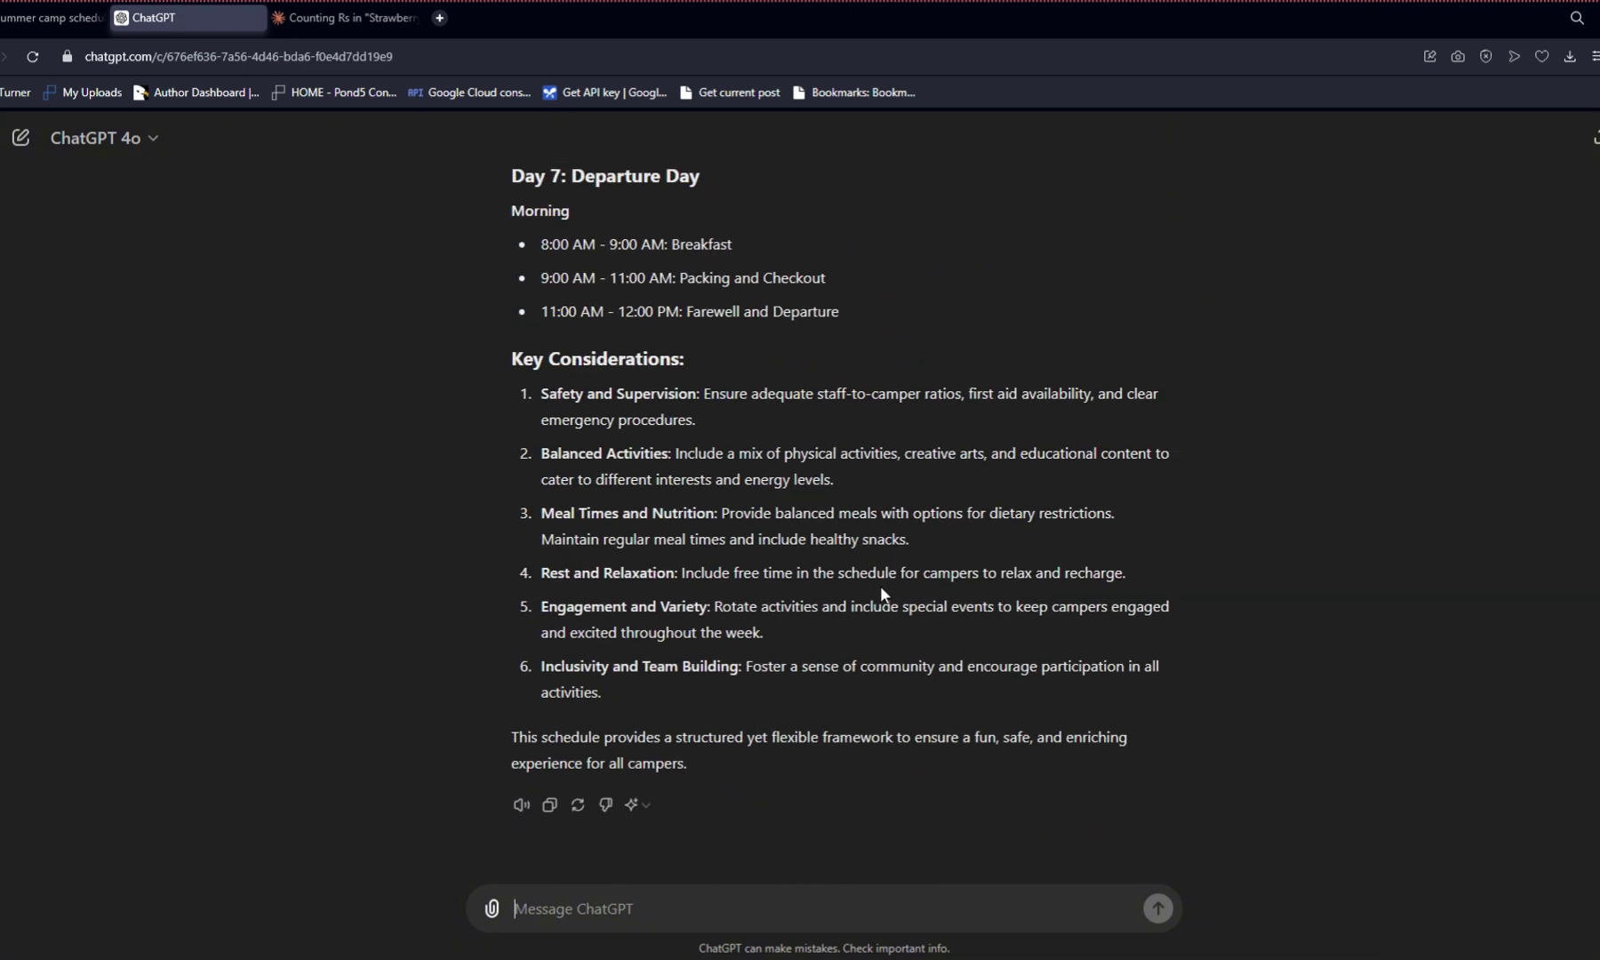
click(345, 17)
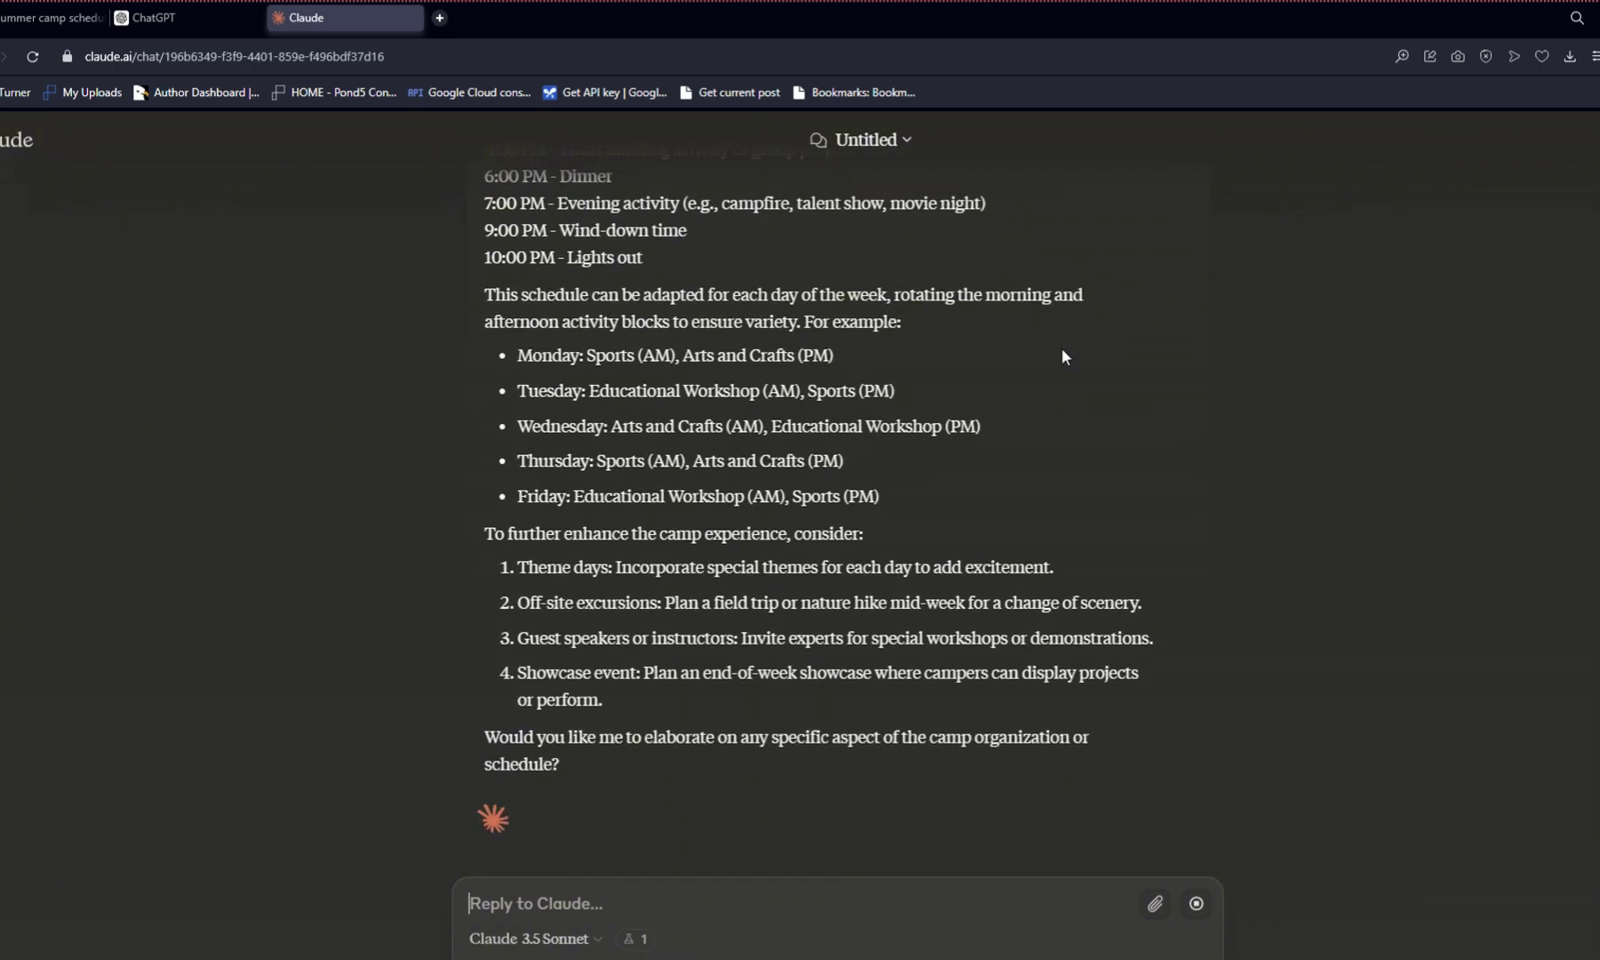
- Scroll through Claude's summer camp schedule, then return to the top of ChatGPT's reply
scroll(915, 557, up, 12)
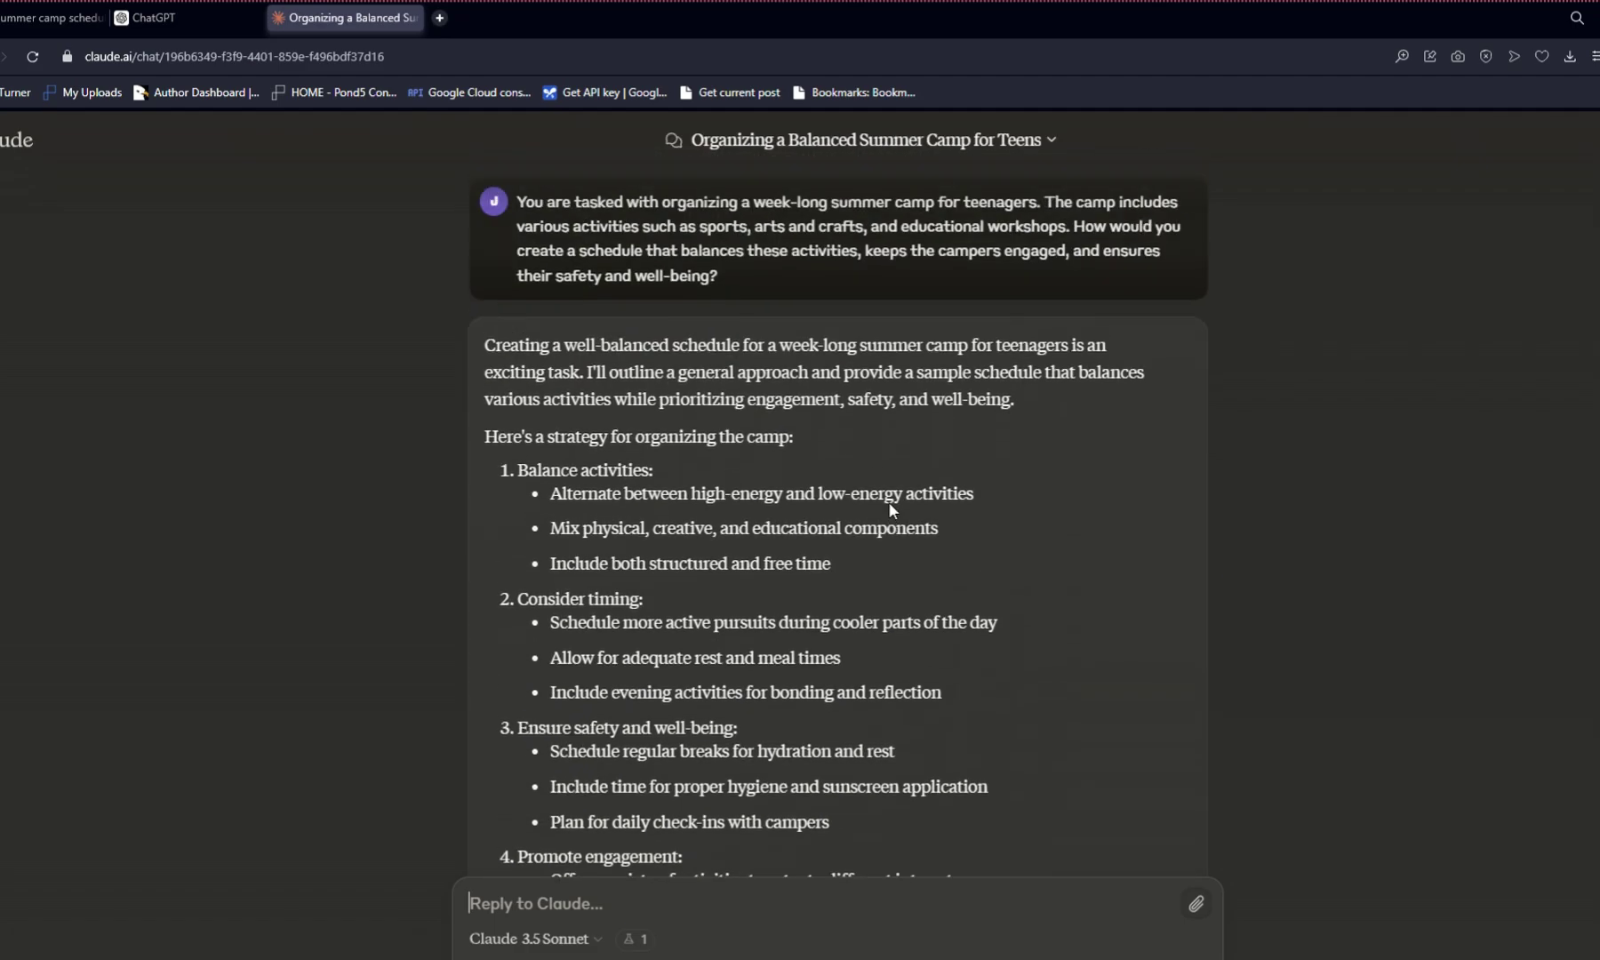
scroll(891, 506, down, 6)
scroll(891, 507, down, 5)
scroll(897, 496, up, 11)
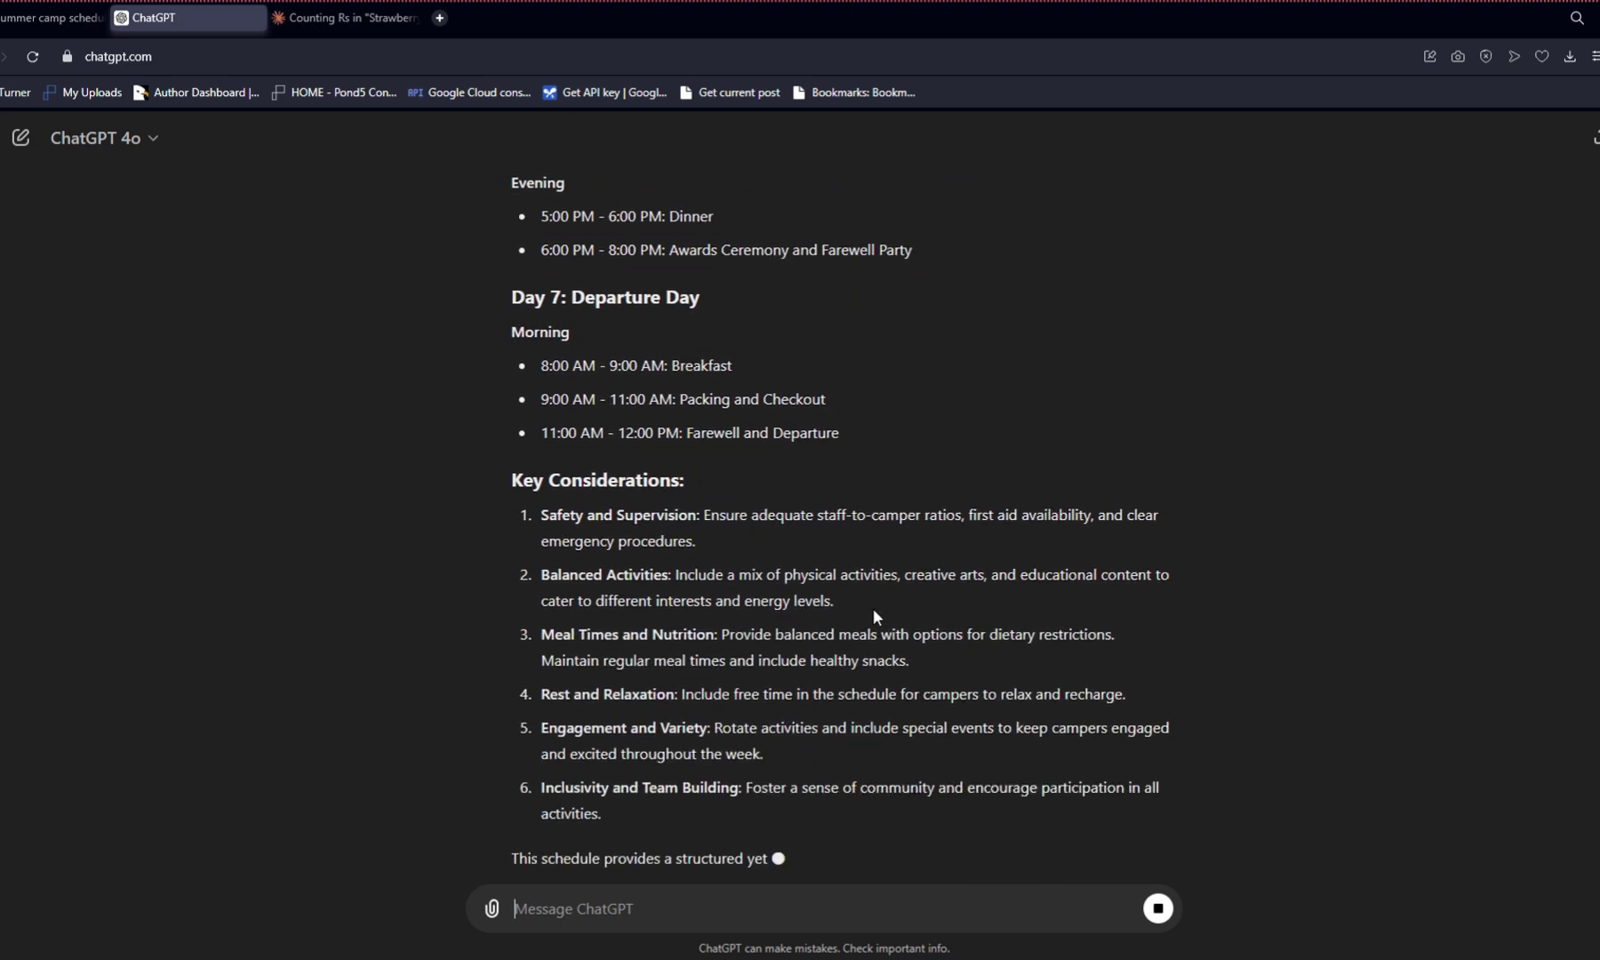
scroll(878, 613, up, 6)
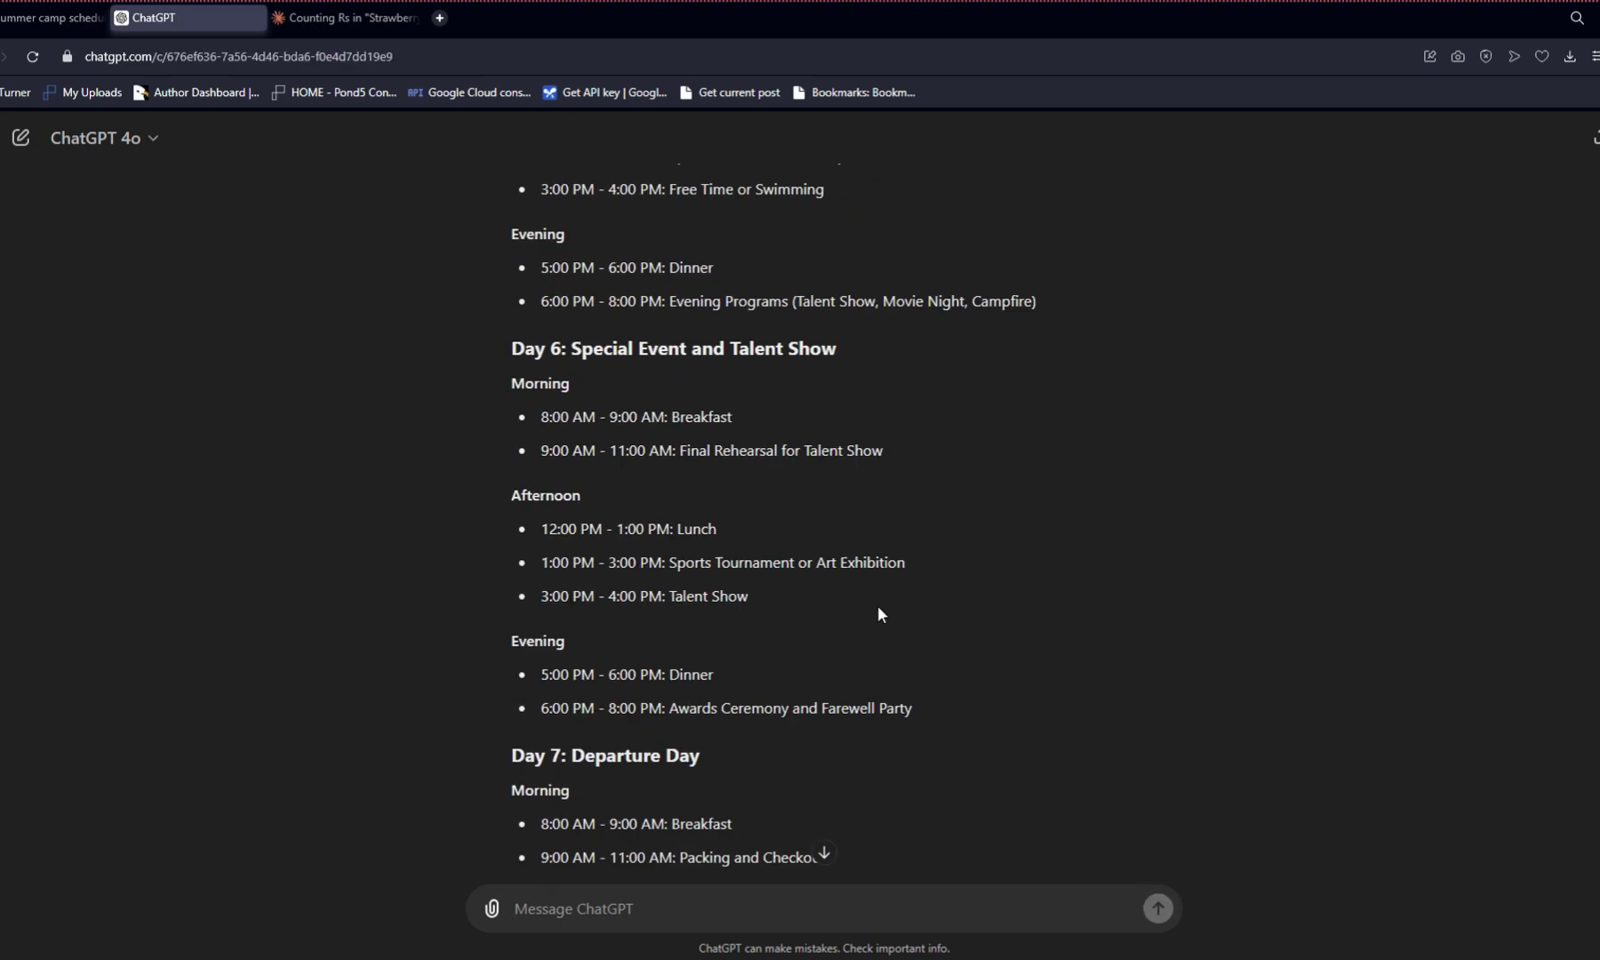
scroll(878, 611, up, 15)
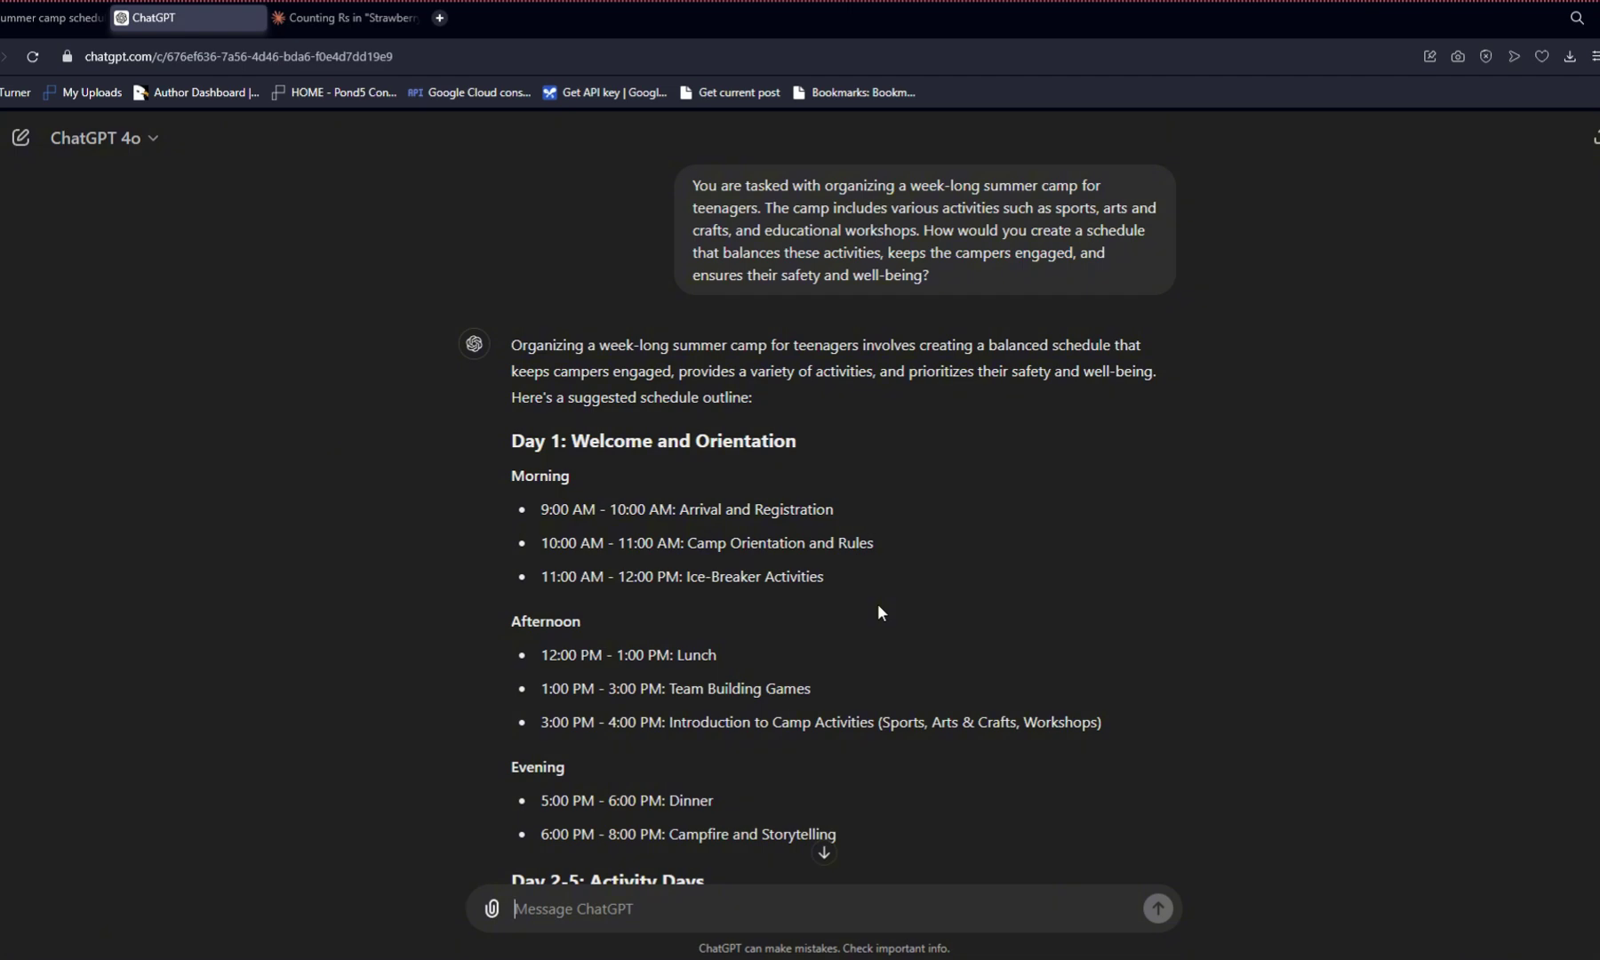
scroll(877, 612, down, 20)
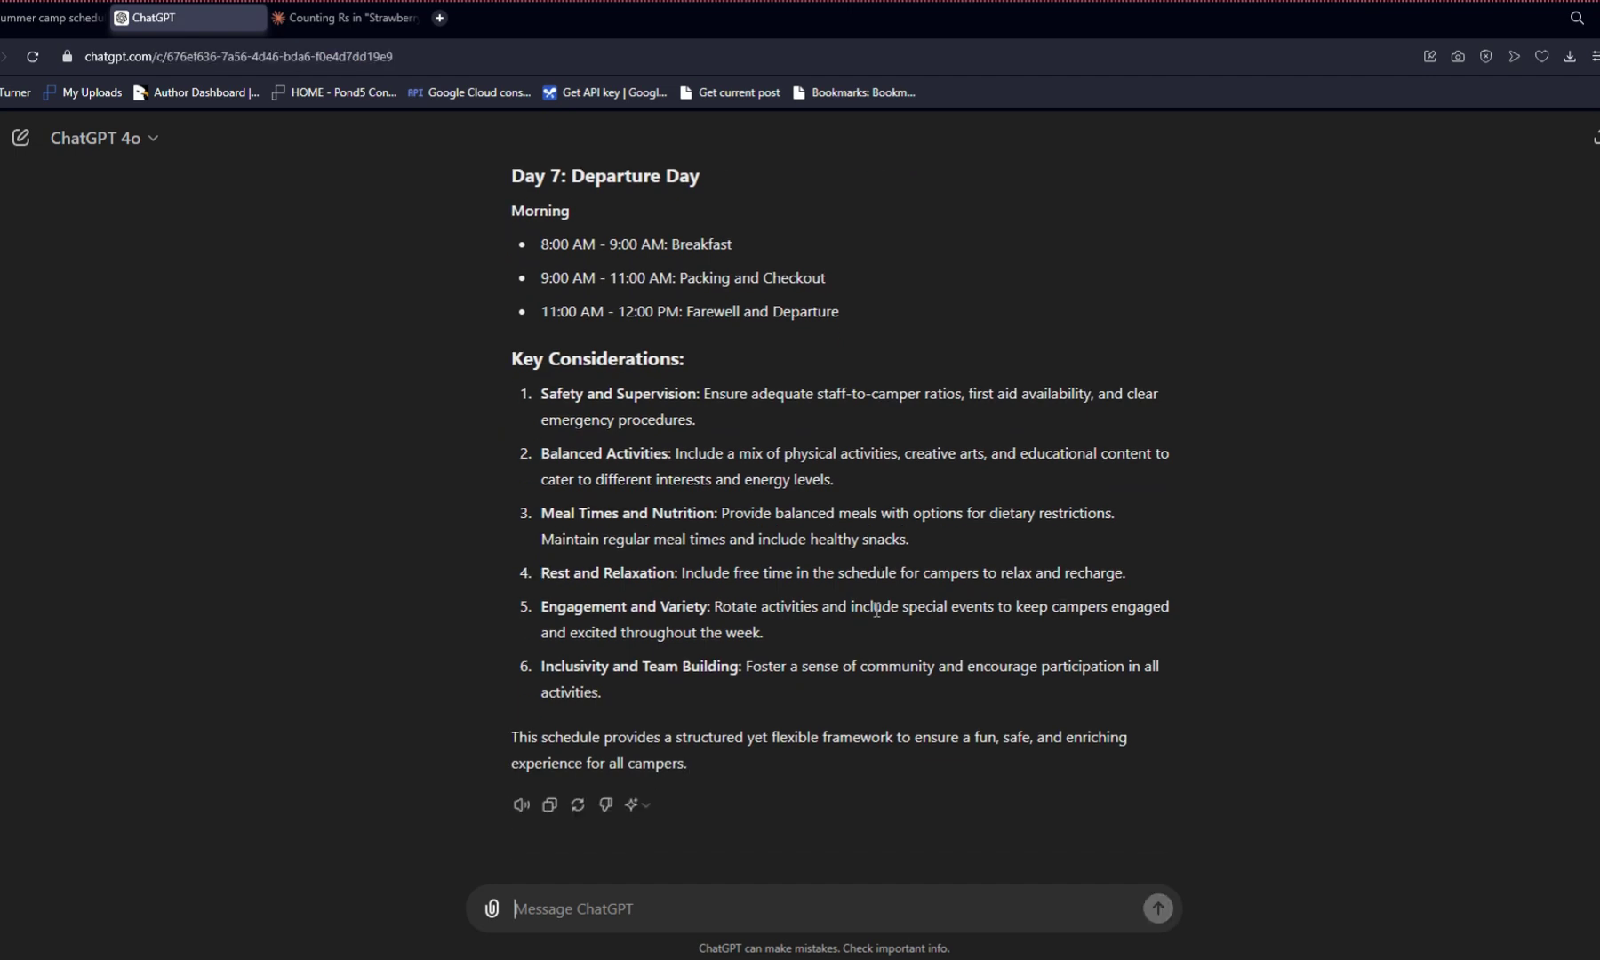
scroll(878, 614, up, 5)
scroll(877, 605, up, 20)
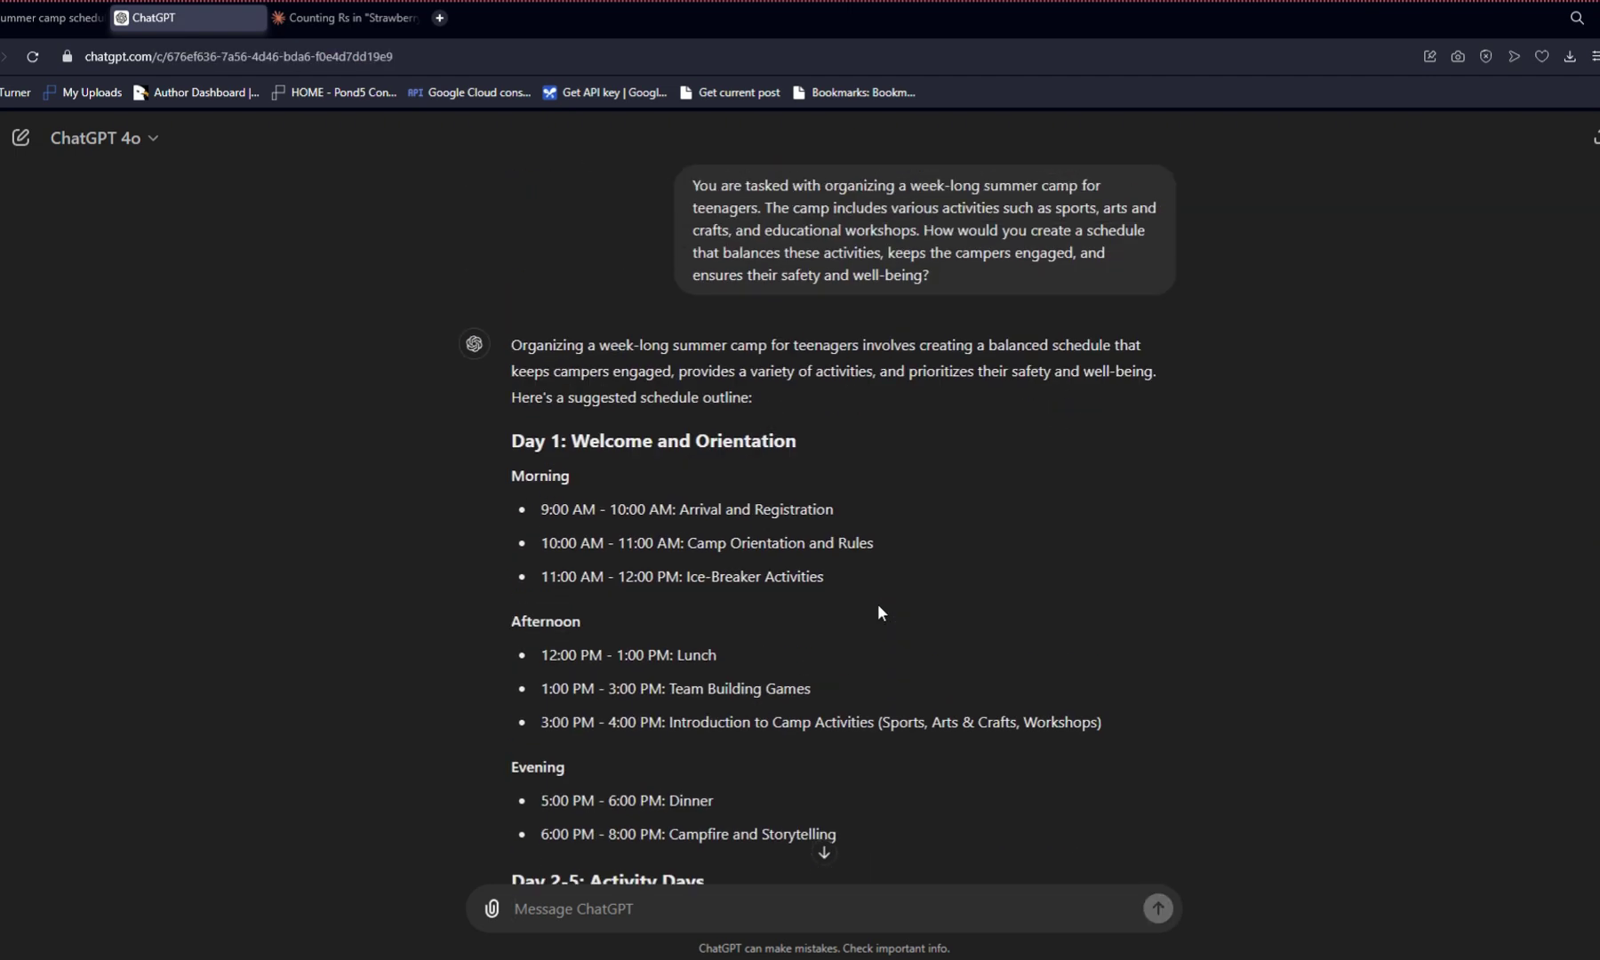
scroll(878, 595, down, 20)
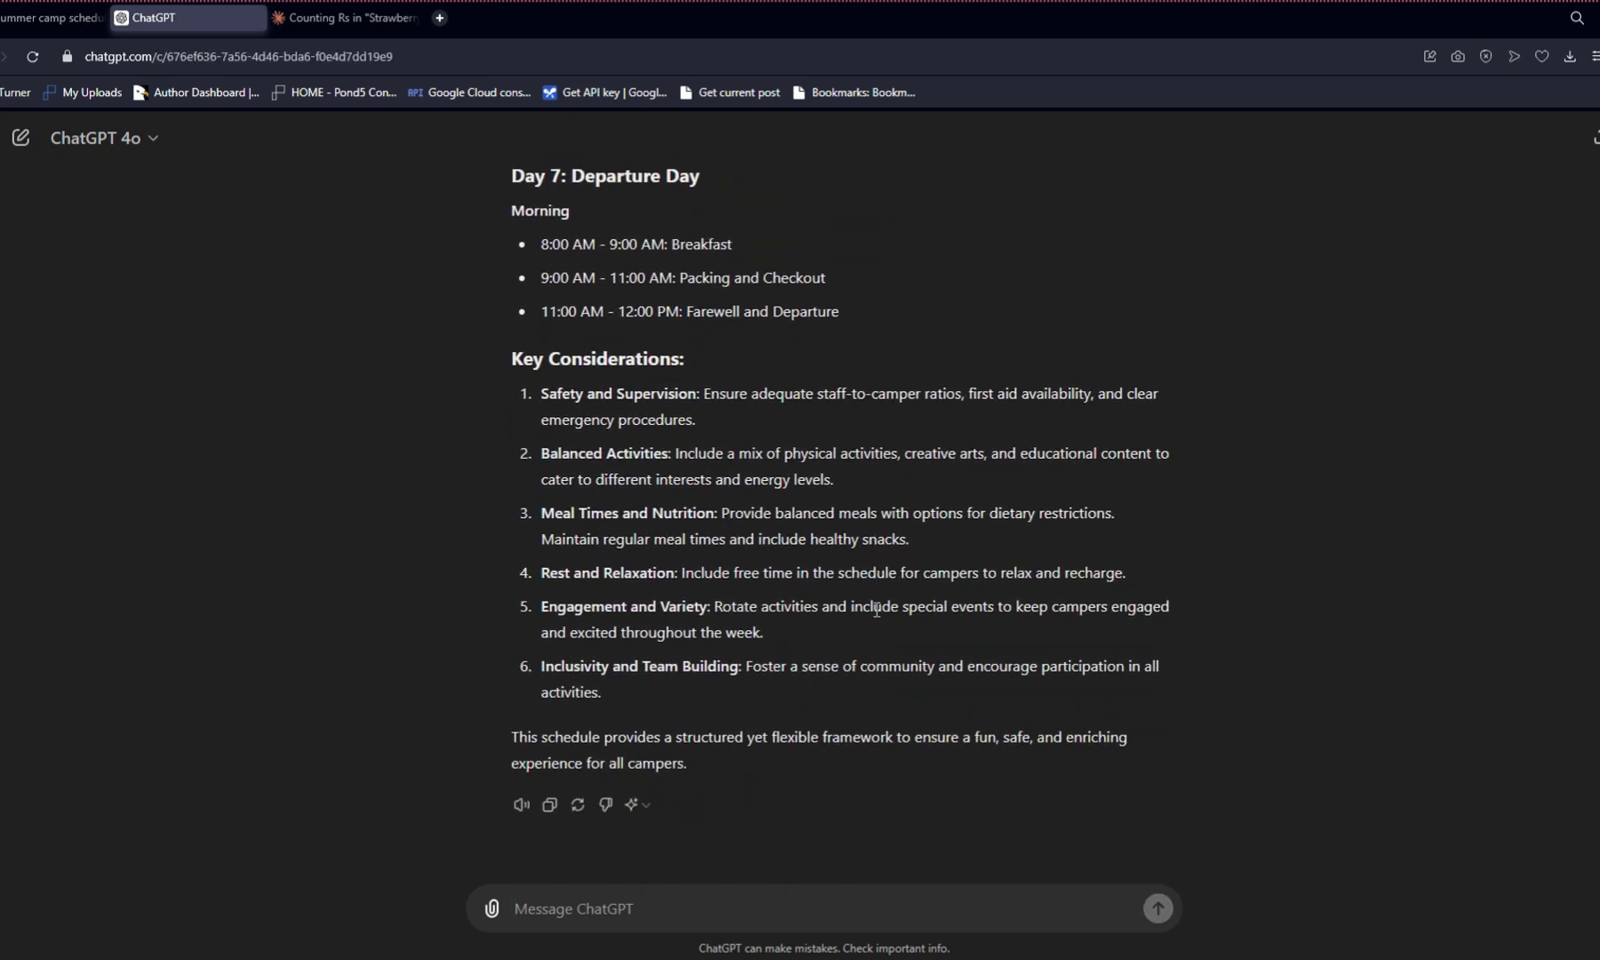
scroll(876, 612, up, 15)
scroll(879, 613, up, 3)
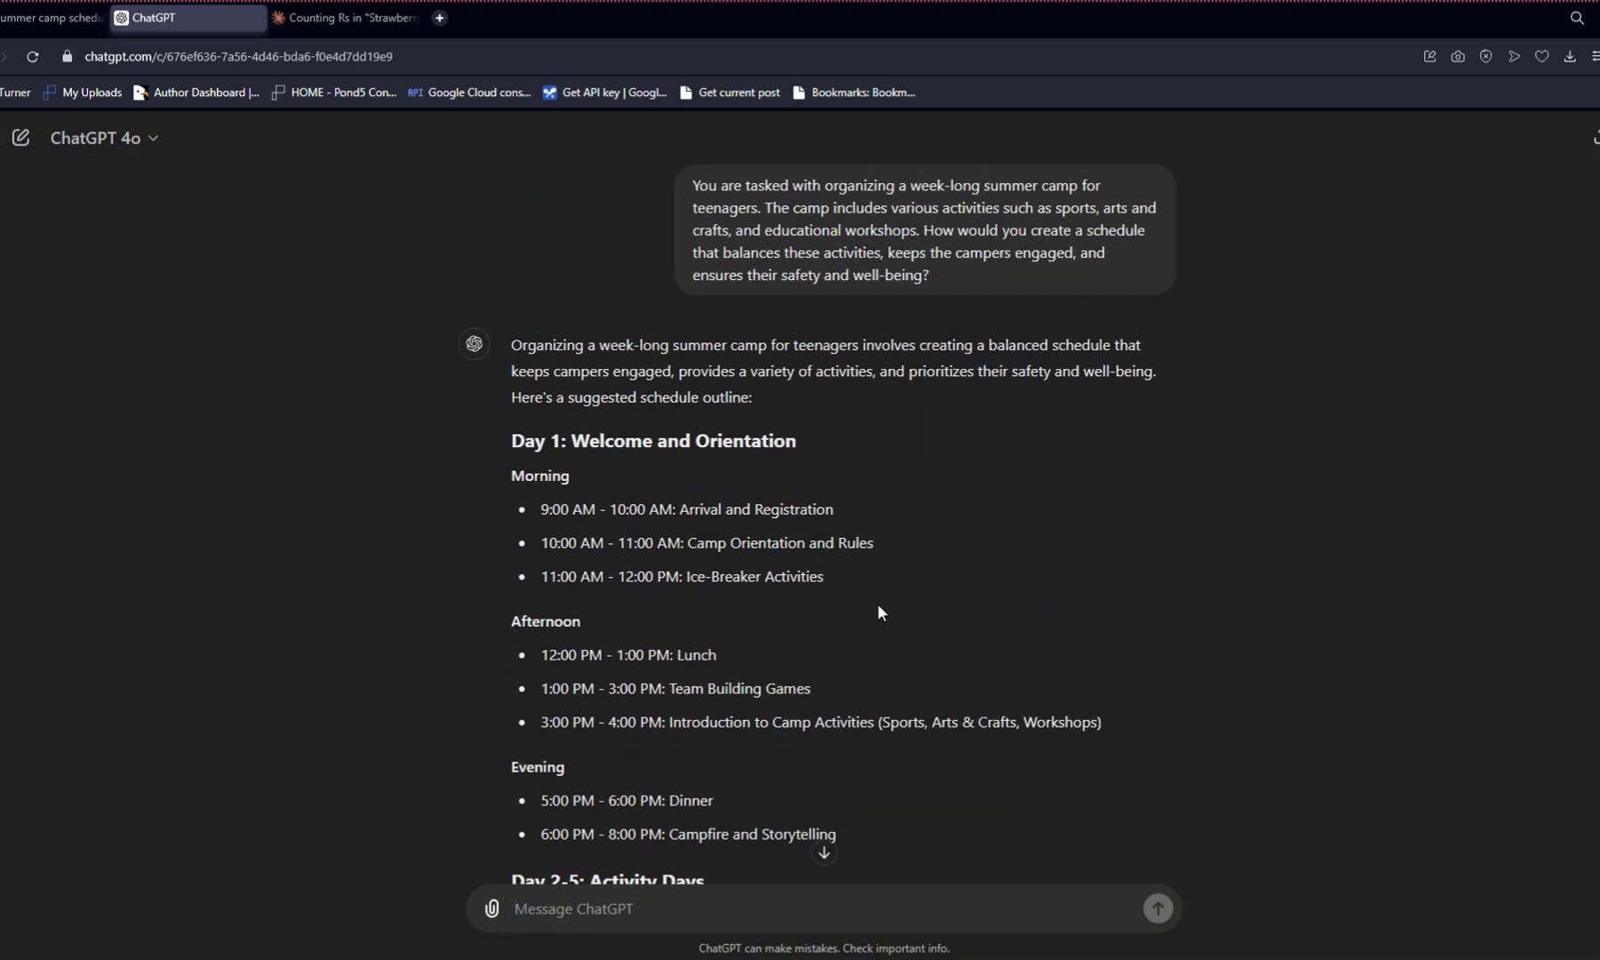
scroll(878, 606, down, 20)
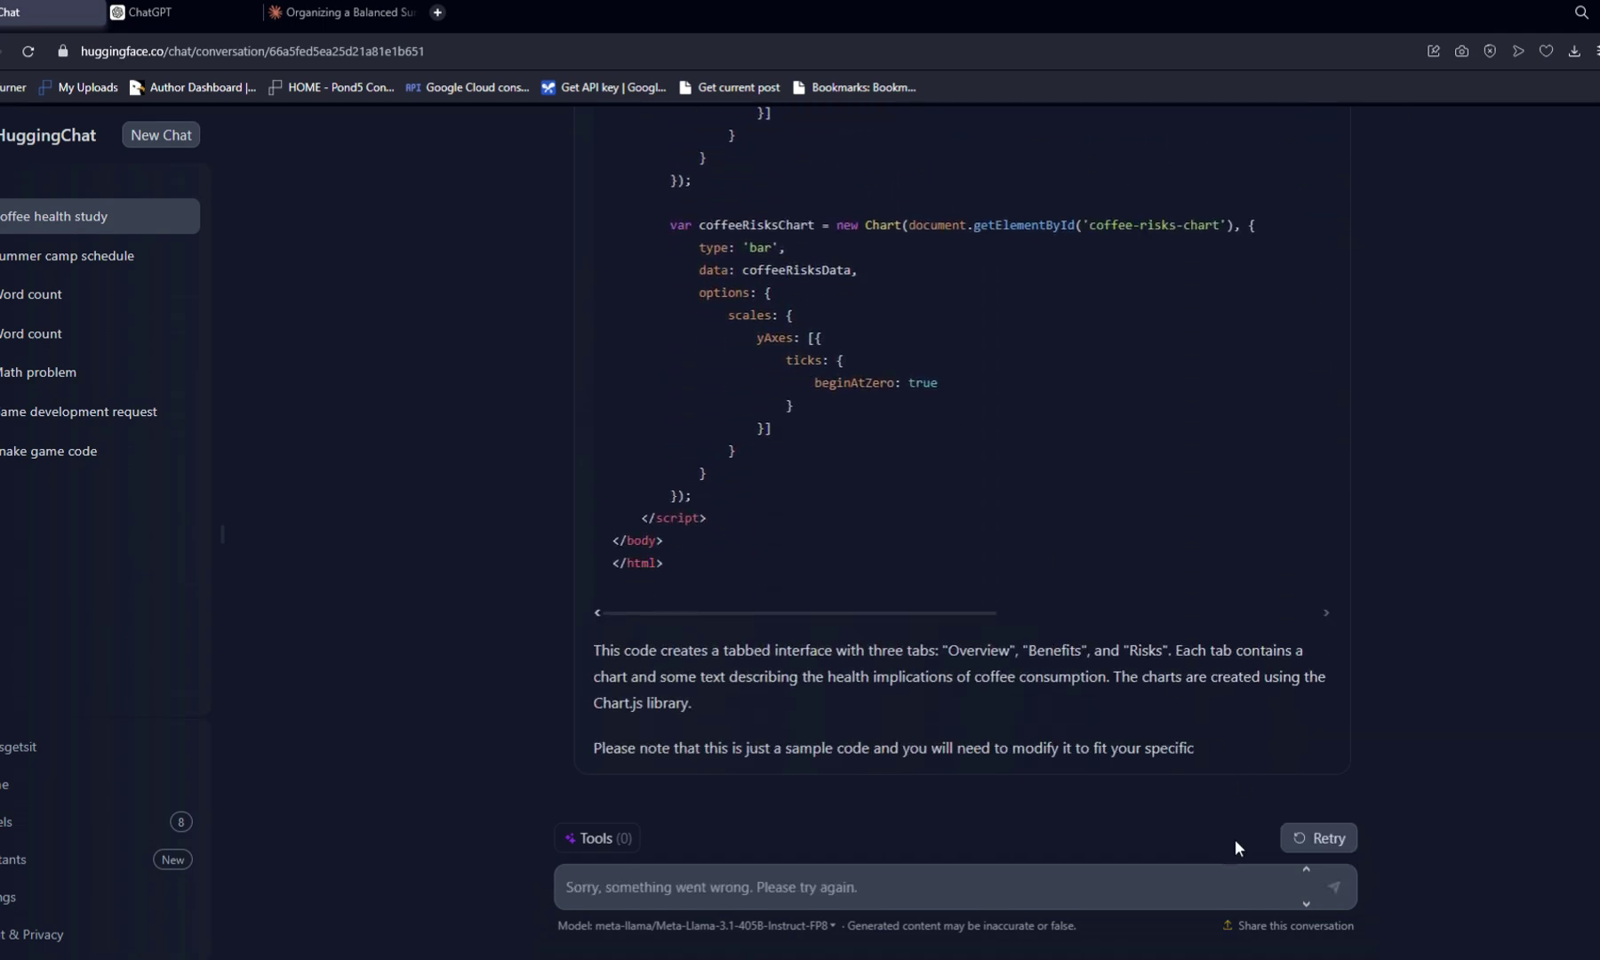
- Paste HuggingChat's copied HTML over test.py, then undo to restore the Tetris code
scroll(1085, 393, up, 15)
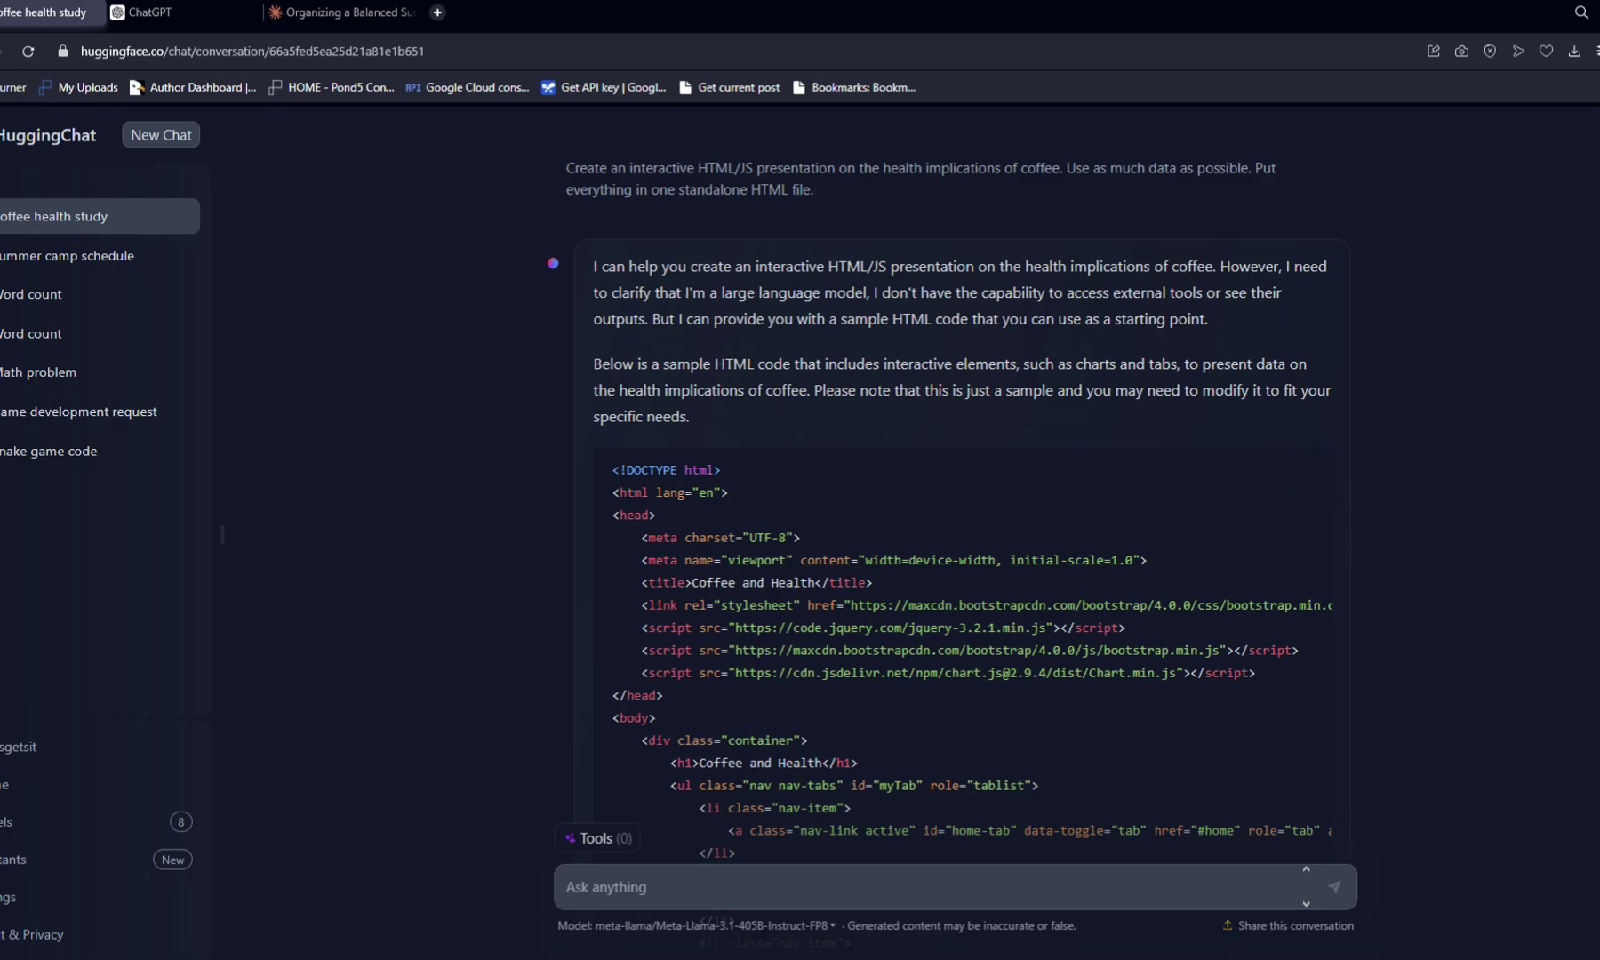
key(alt+Tab)
key(ctrl+a)
key(ctrl+v)
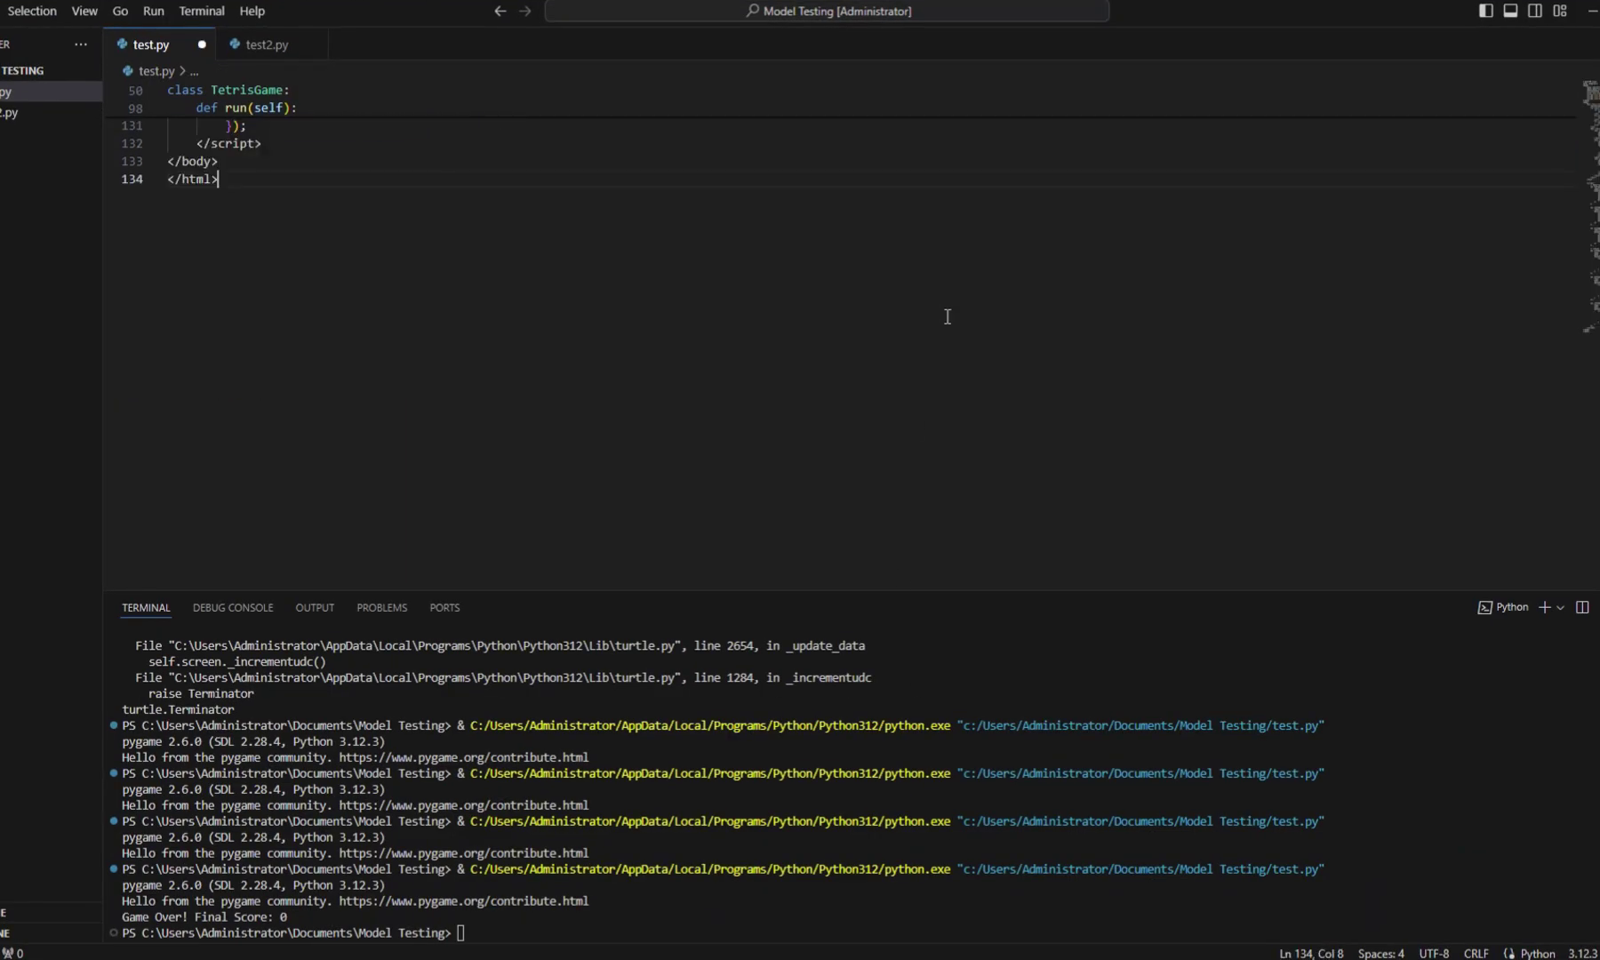
scroll(1081, 355, up, 4)
click(1082, 355)
key(ctrl+z)
key(ctrl+z)
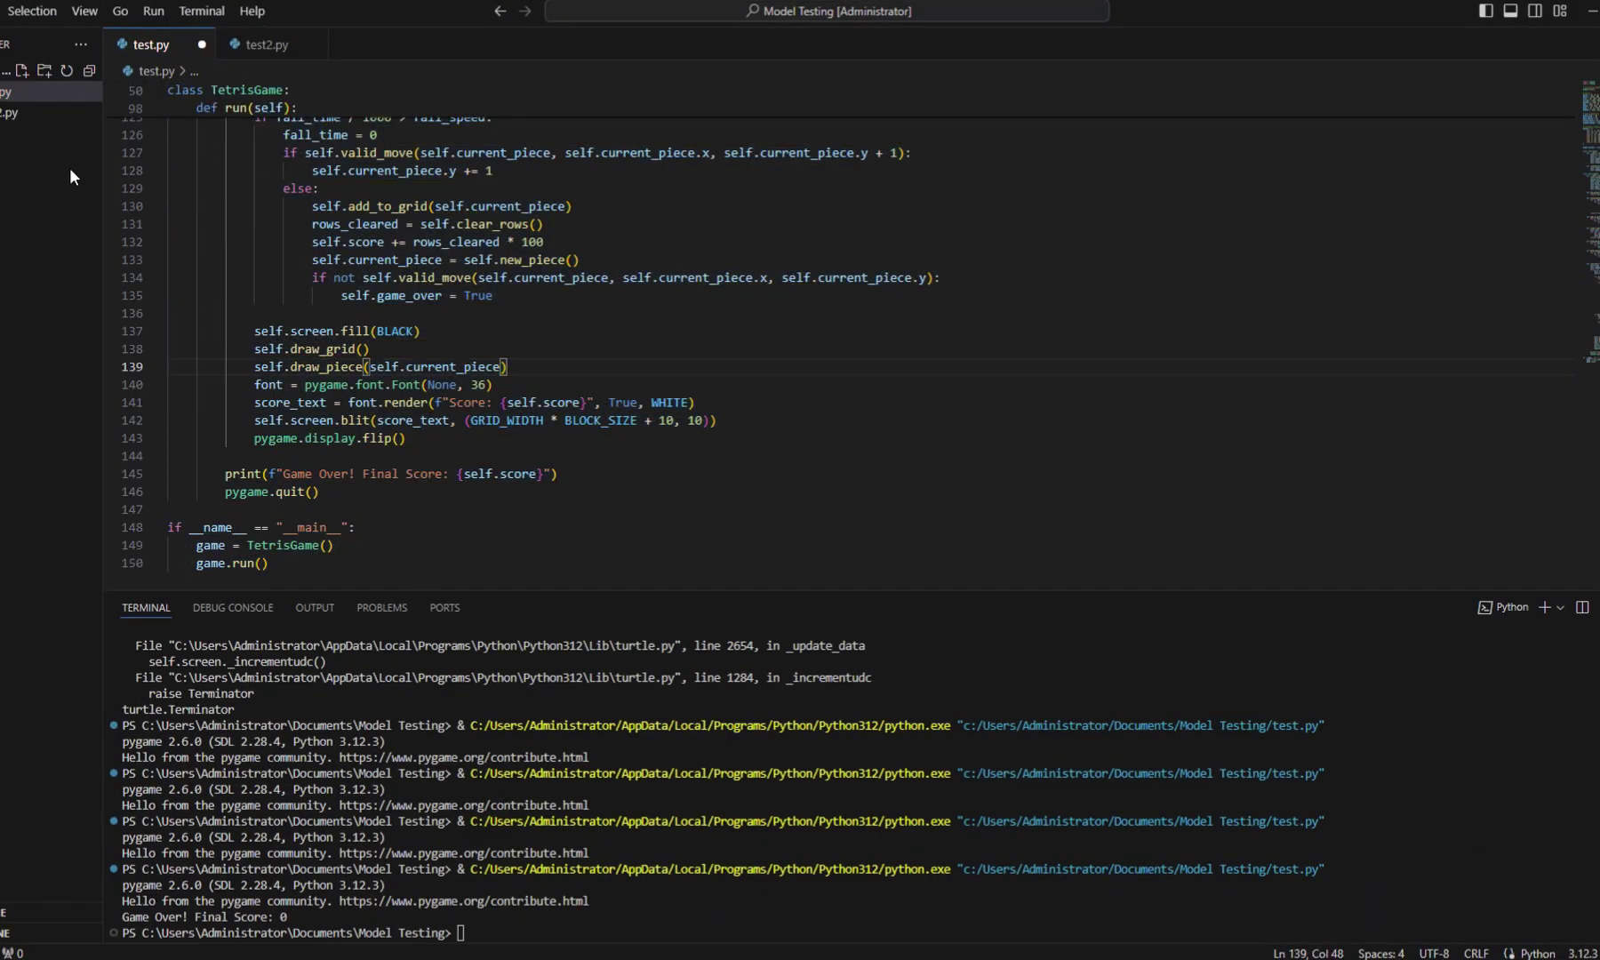
- Create test.html and paste the coffee-health HTML code into it
text(test.html)
key(Return)
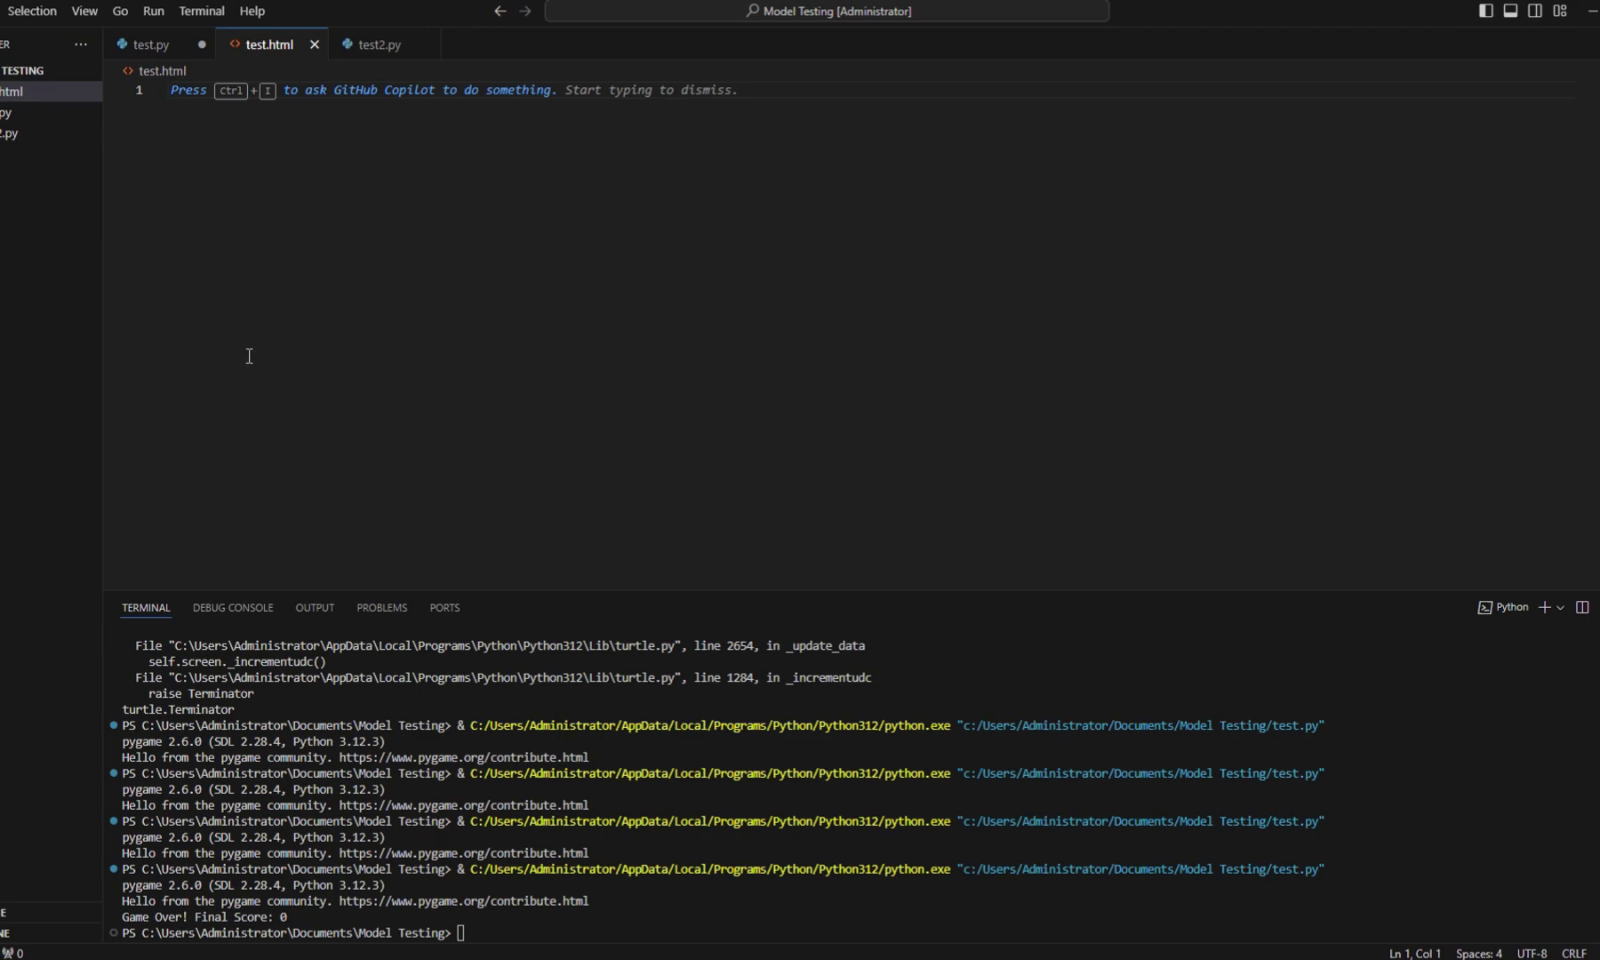
key(ctrl+v)
scroll(1186, 420, up, 15)
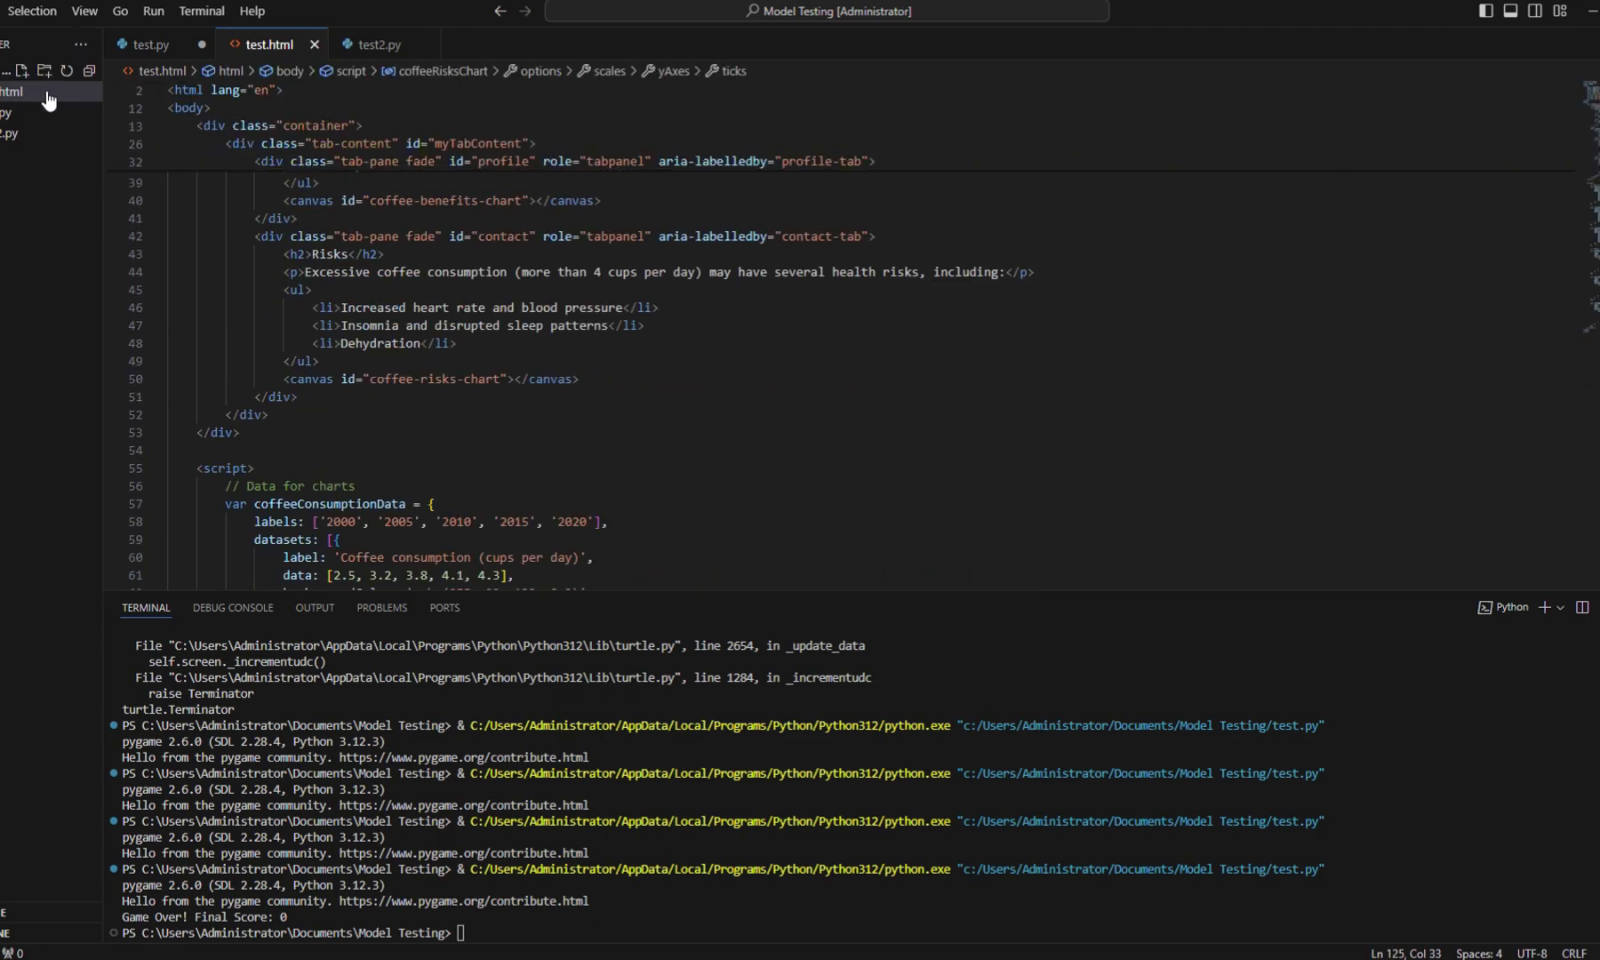
- Open test.html in a maximized Chrome window and cycle through its Overview, Benefits and Risks tabs
key(alt+b)
click(1144, 87)
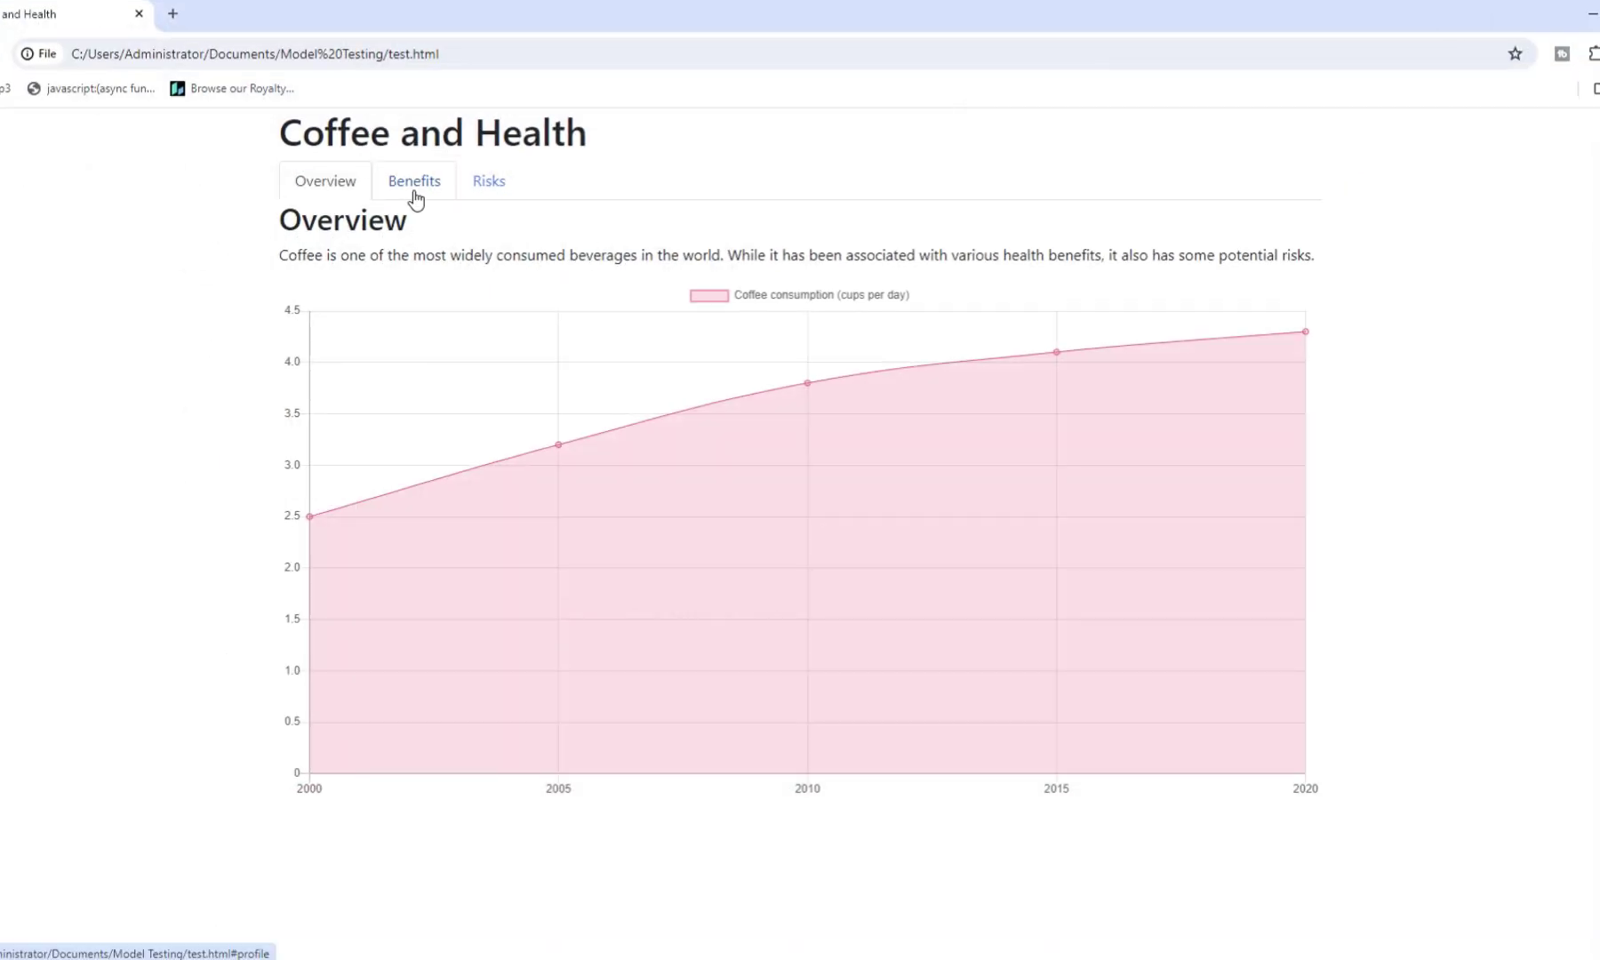
click(415, 196)
click(494, 186)
click(426, 180)
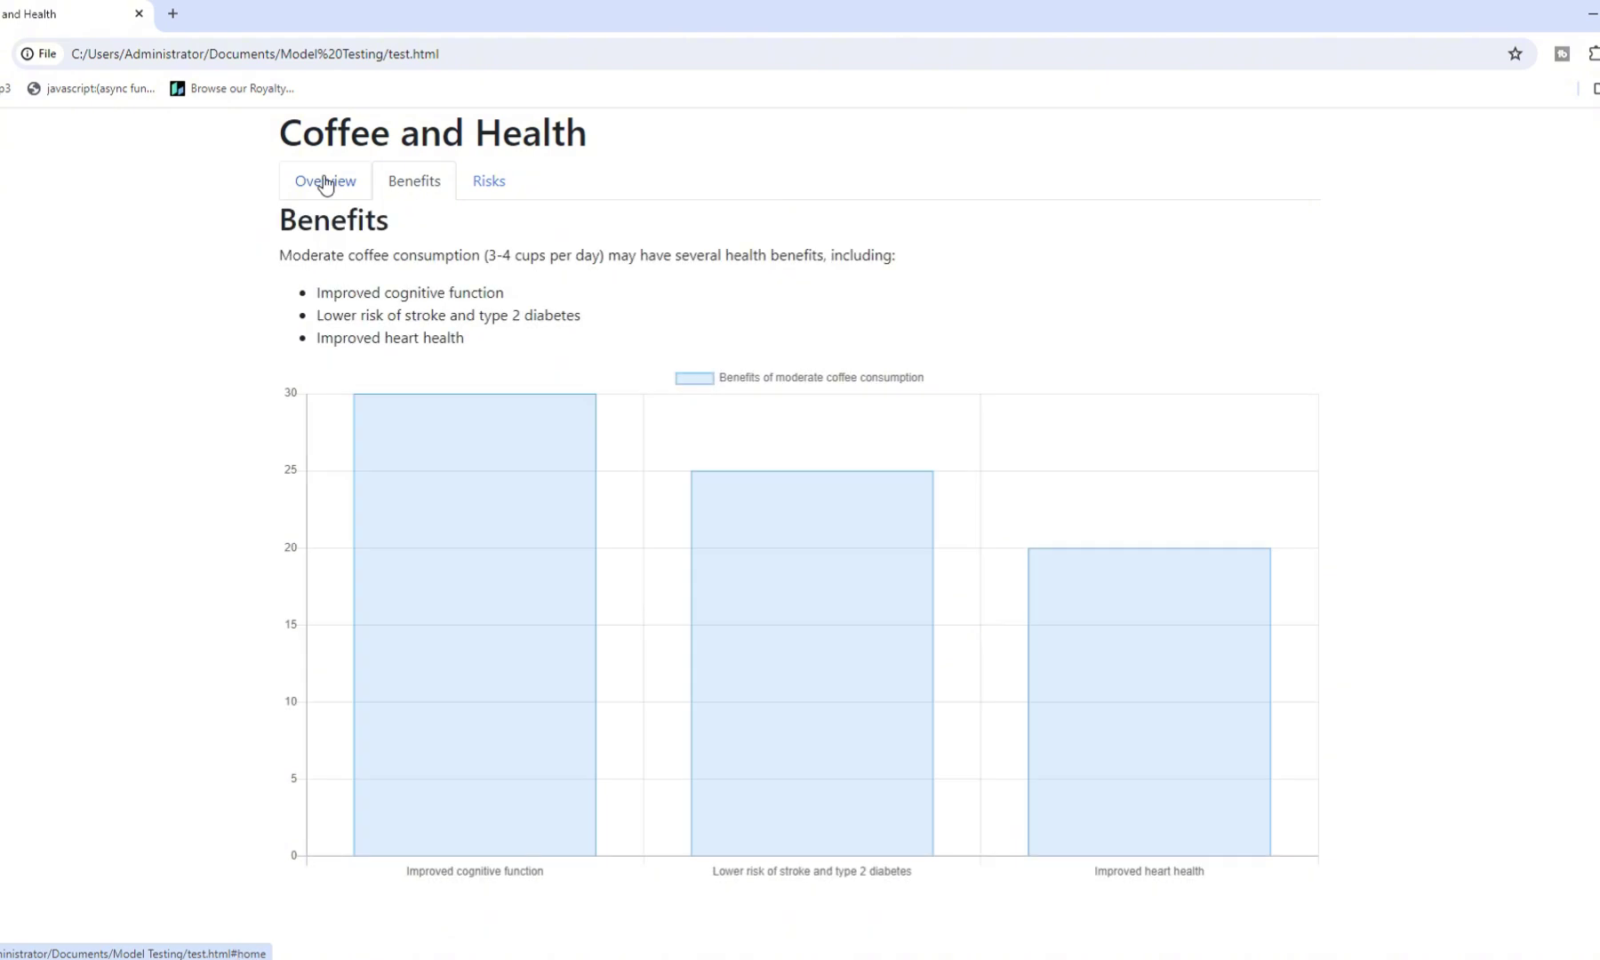
click(326, 183)
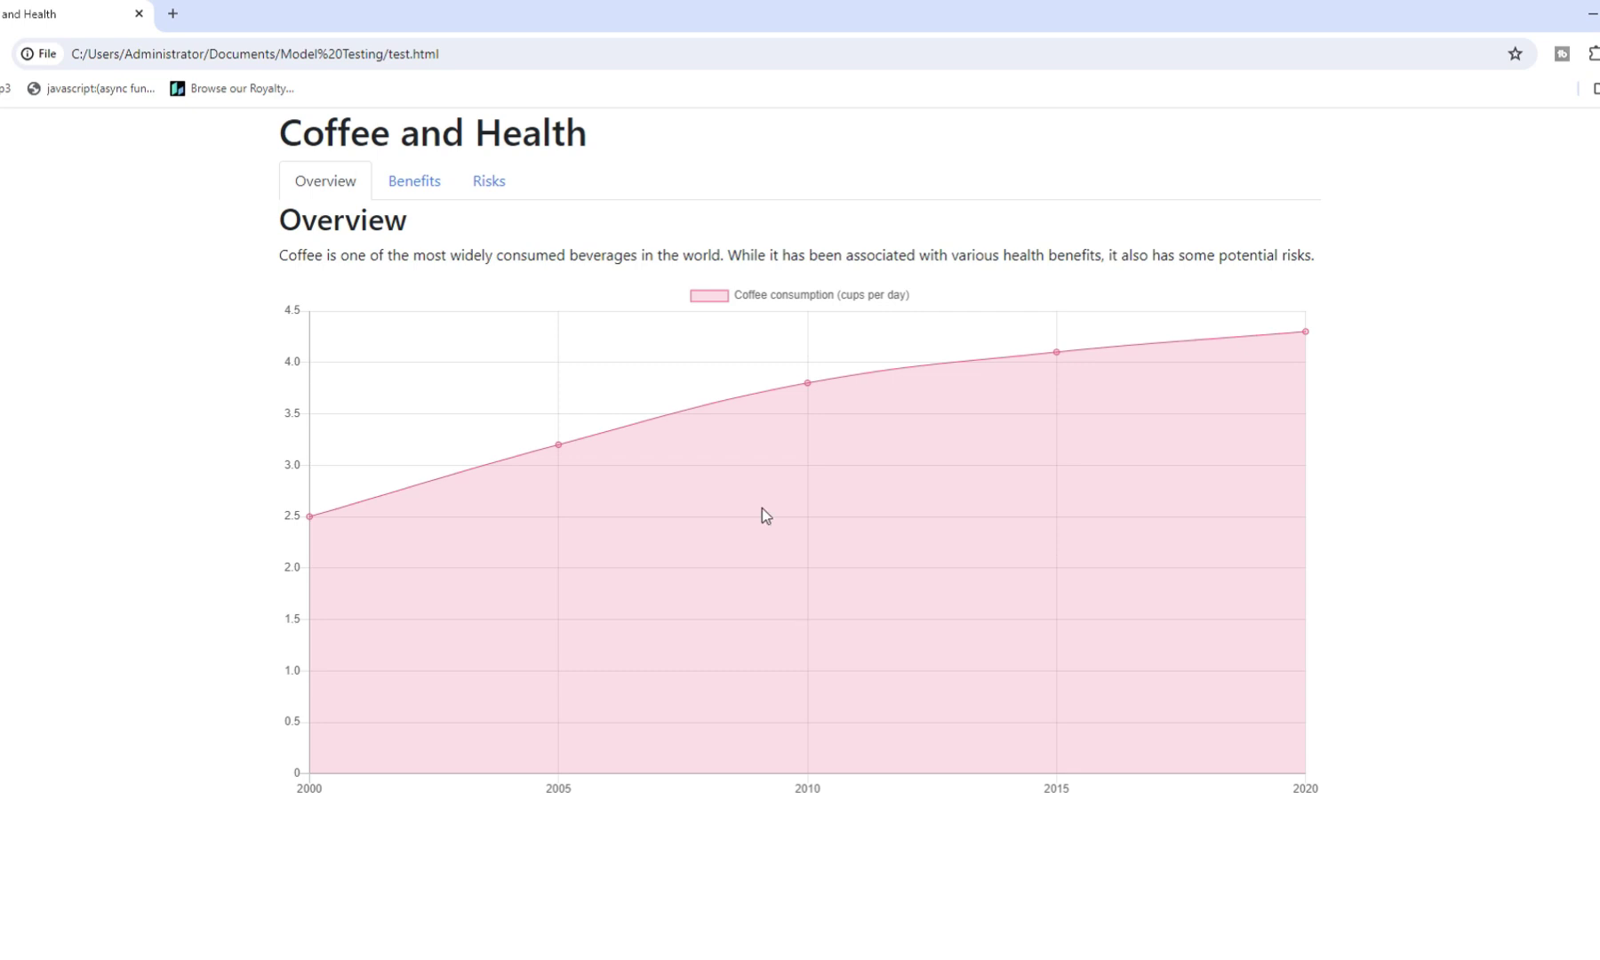
click(431, 182)
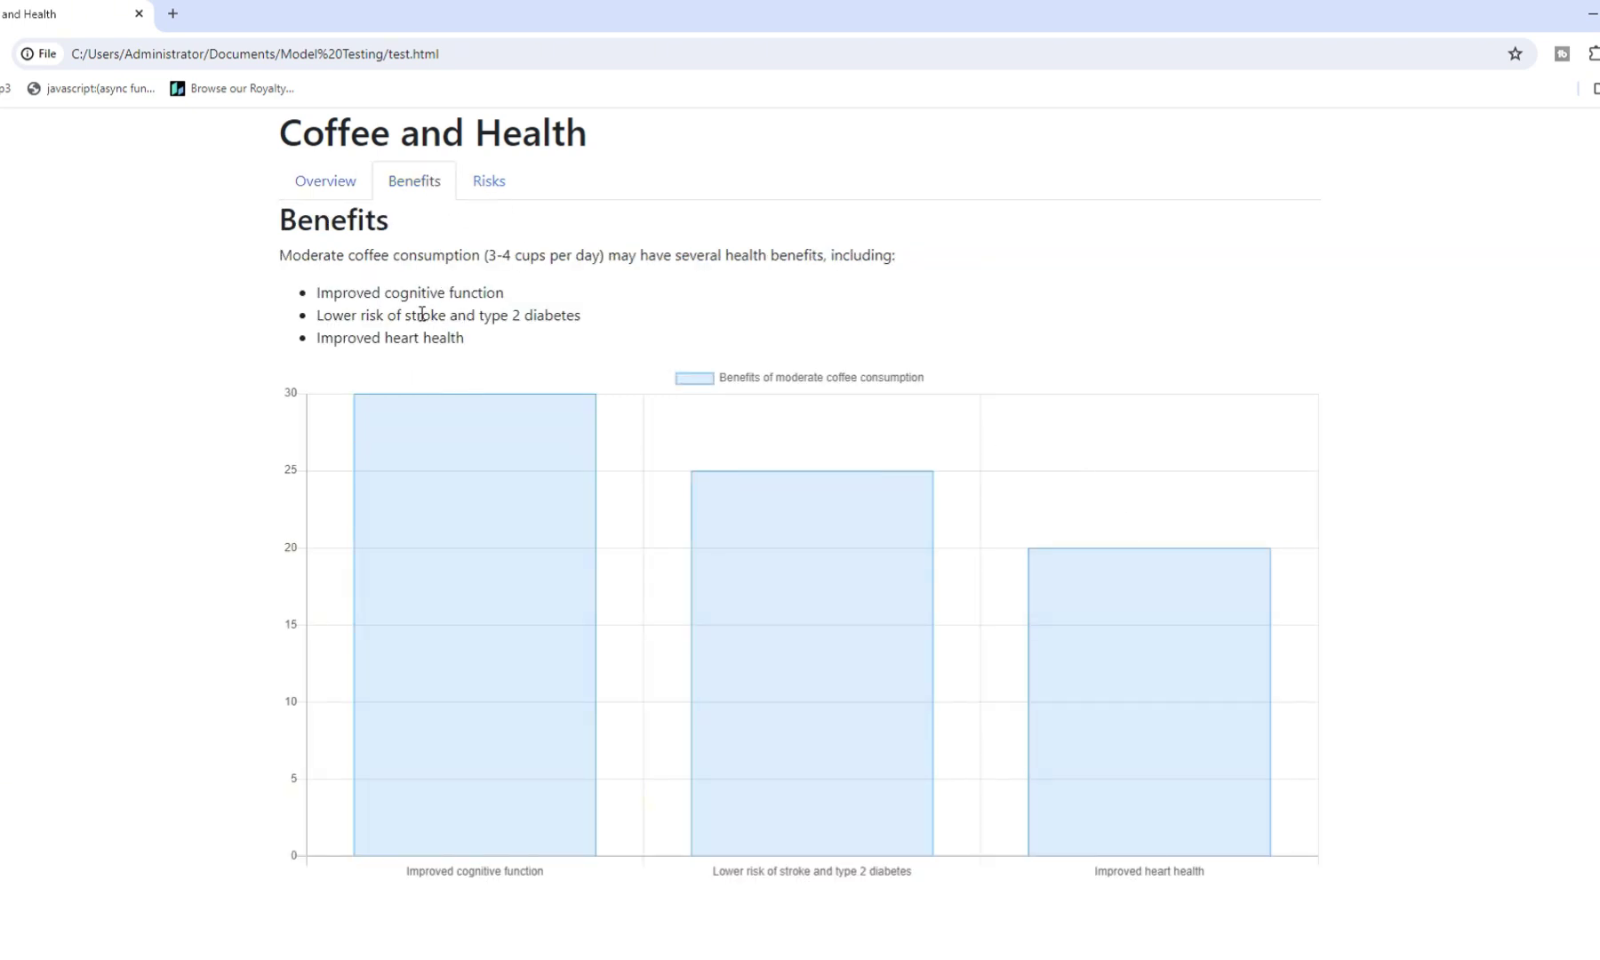
click(489, 181)
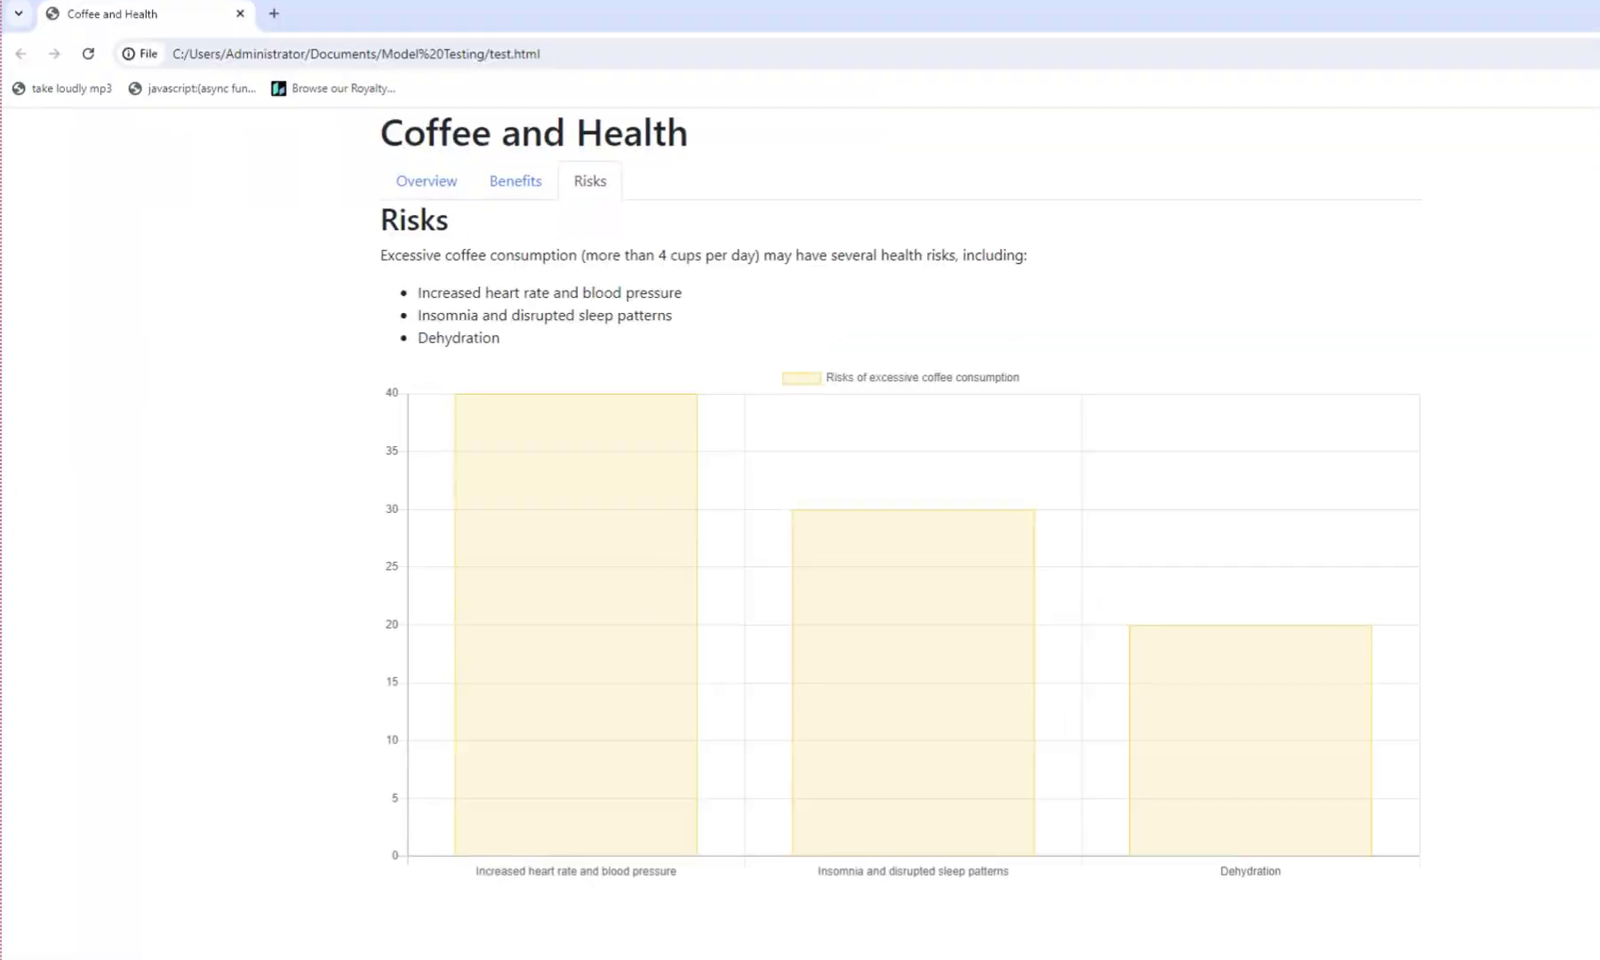
- Reload the page and expand the Benefits, Risks and Coffee Consumption Statistics sections
click(90, 57)
click(92, 229)
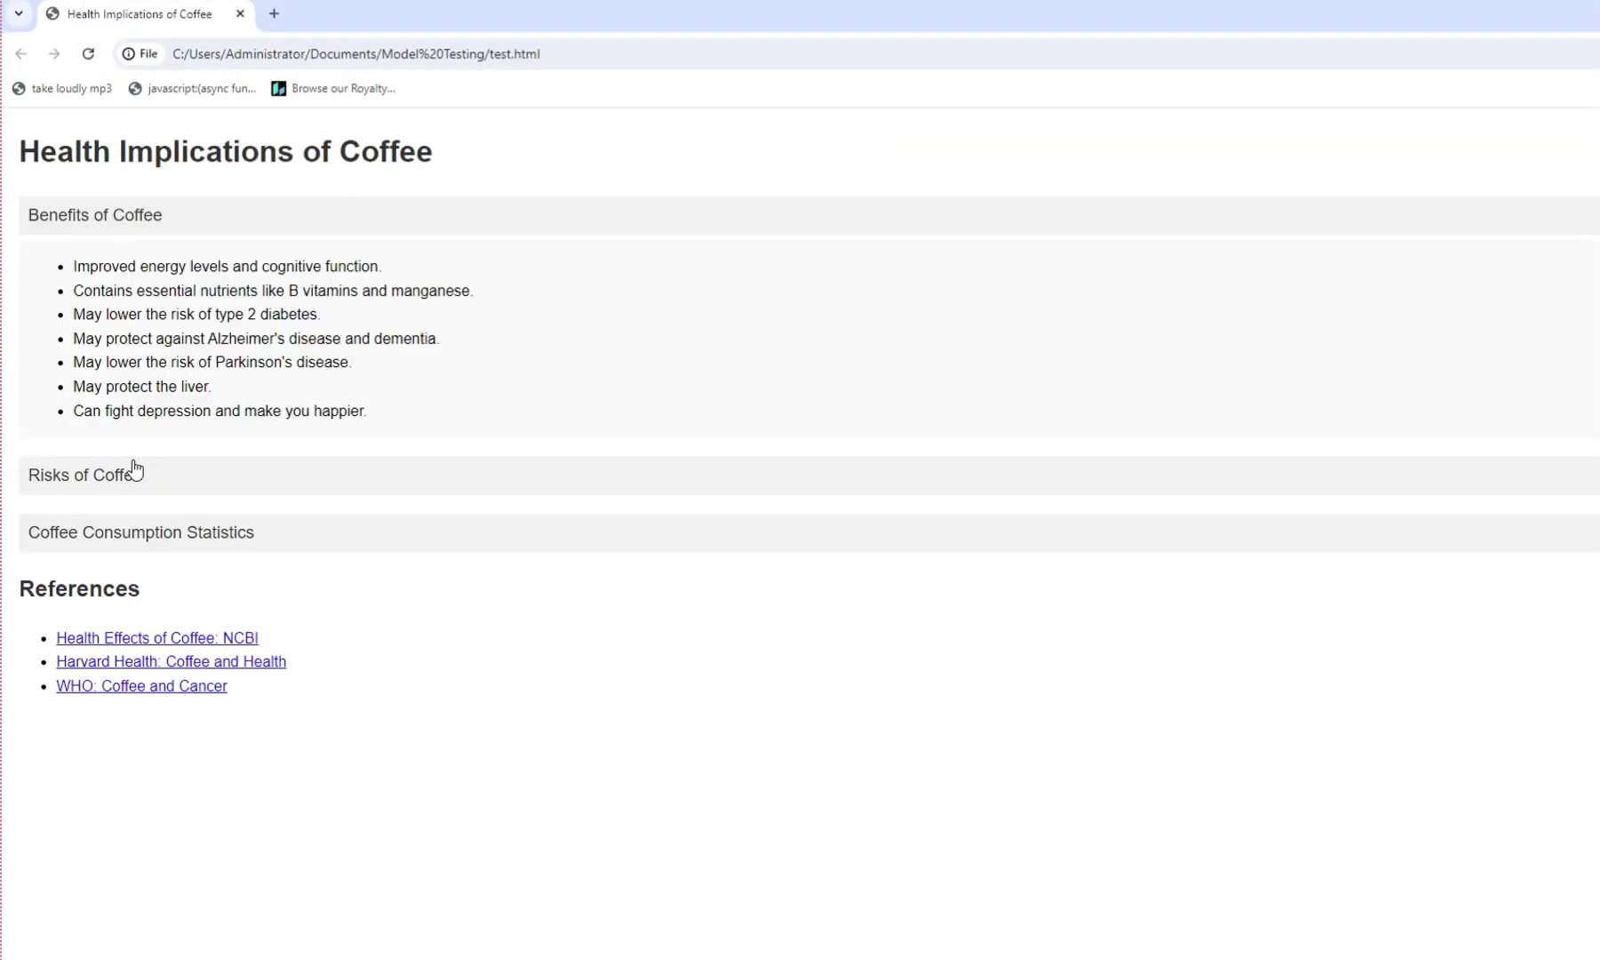
click(133, 469)
click(100, 710)
scroll(153, 482, down, 4)
mouse_move(673, 702)
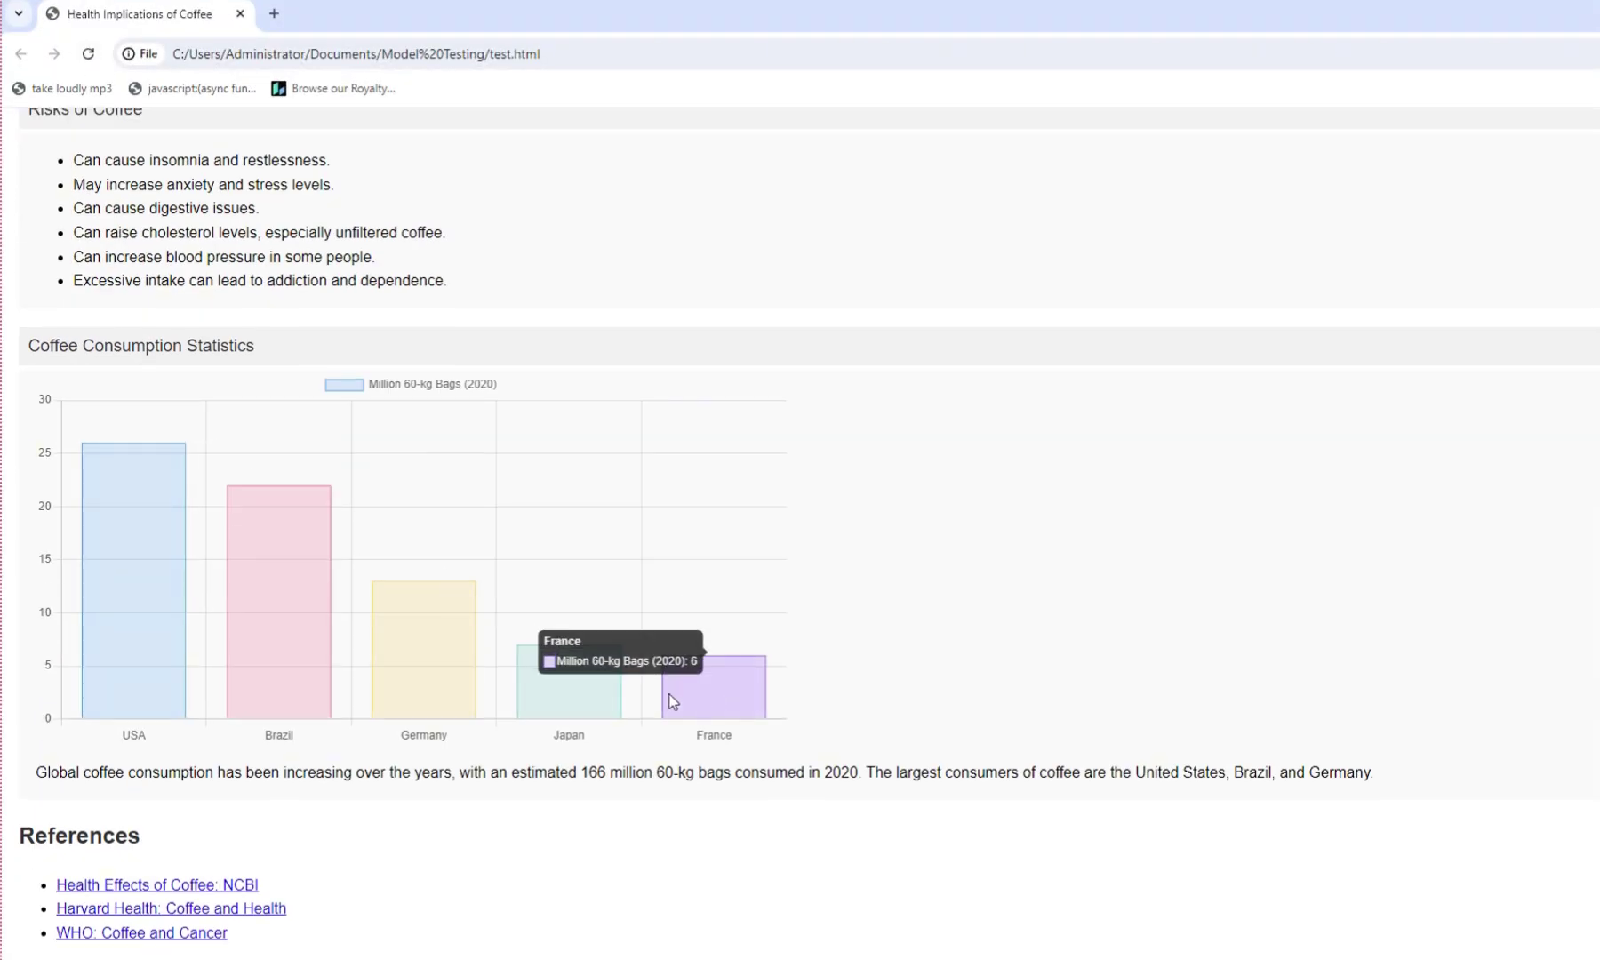
- Refresh the page with F5 and scroll up and down to review its sections
key(F5)
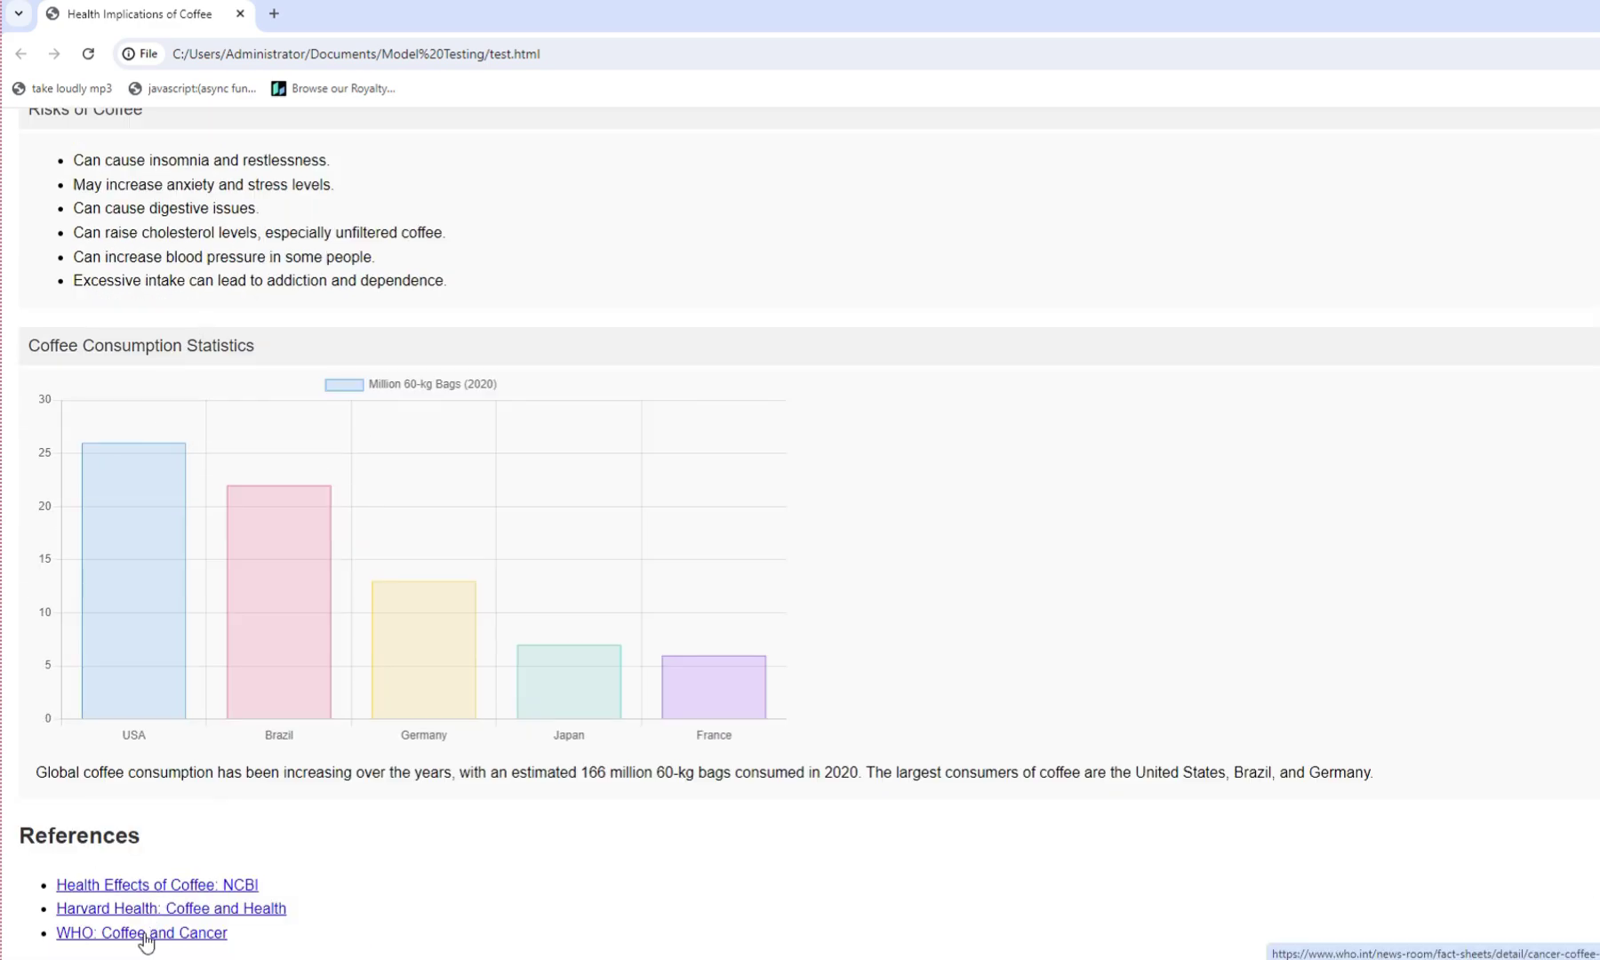
scroll(330, 197, up, 3)
scroll(329, 198, up, 1)
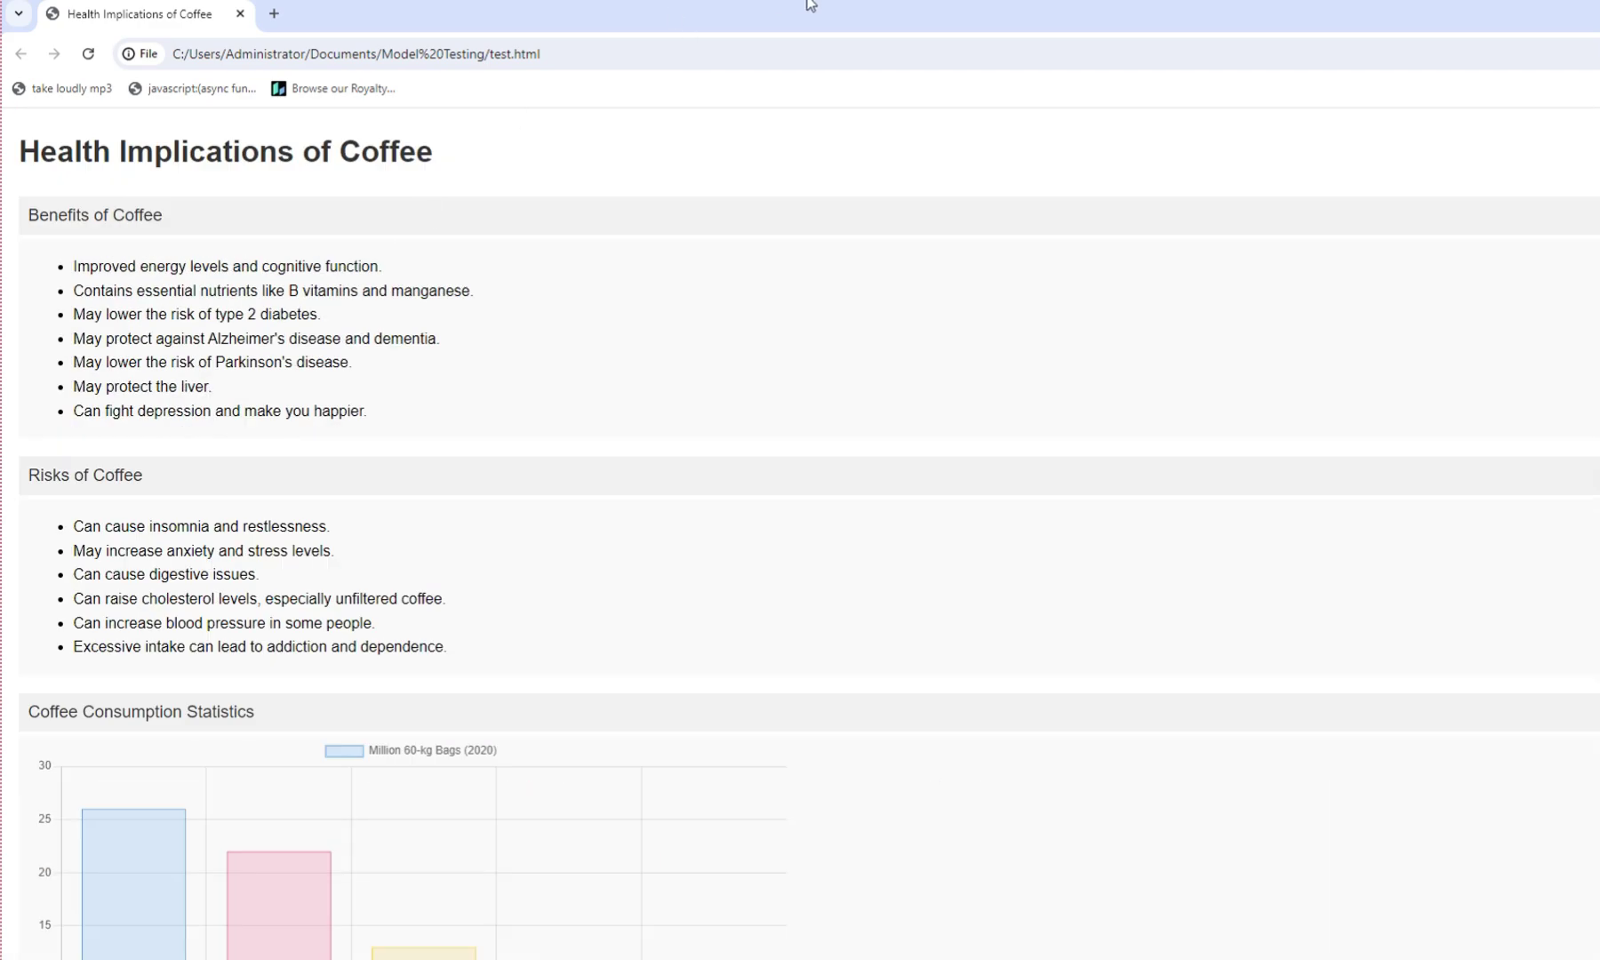
scroll(732, 342, down, 4)
scroll(1163, 111, up, 4)
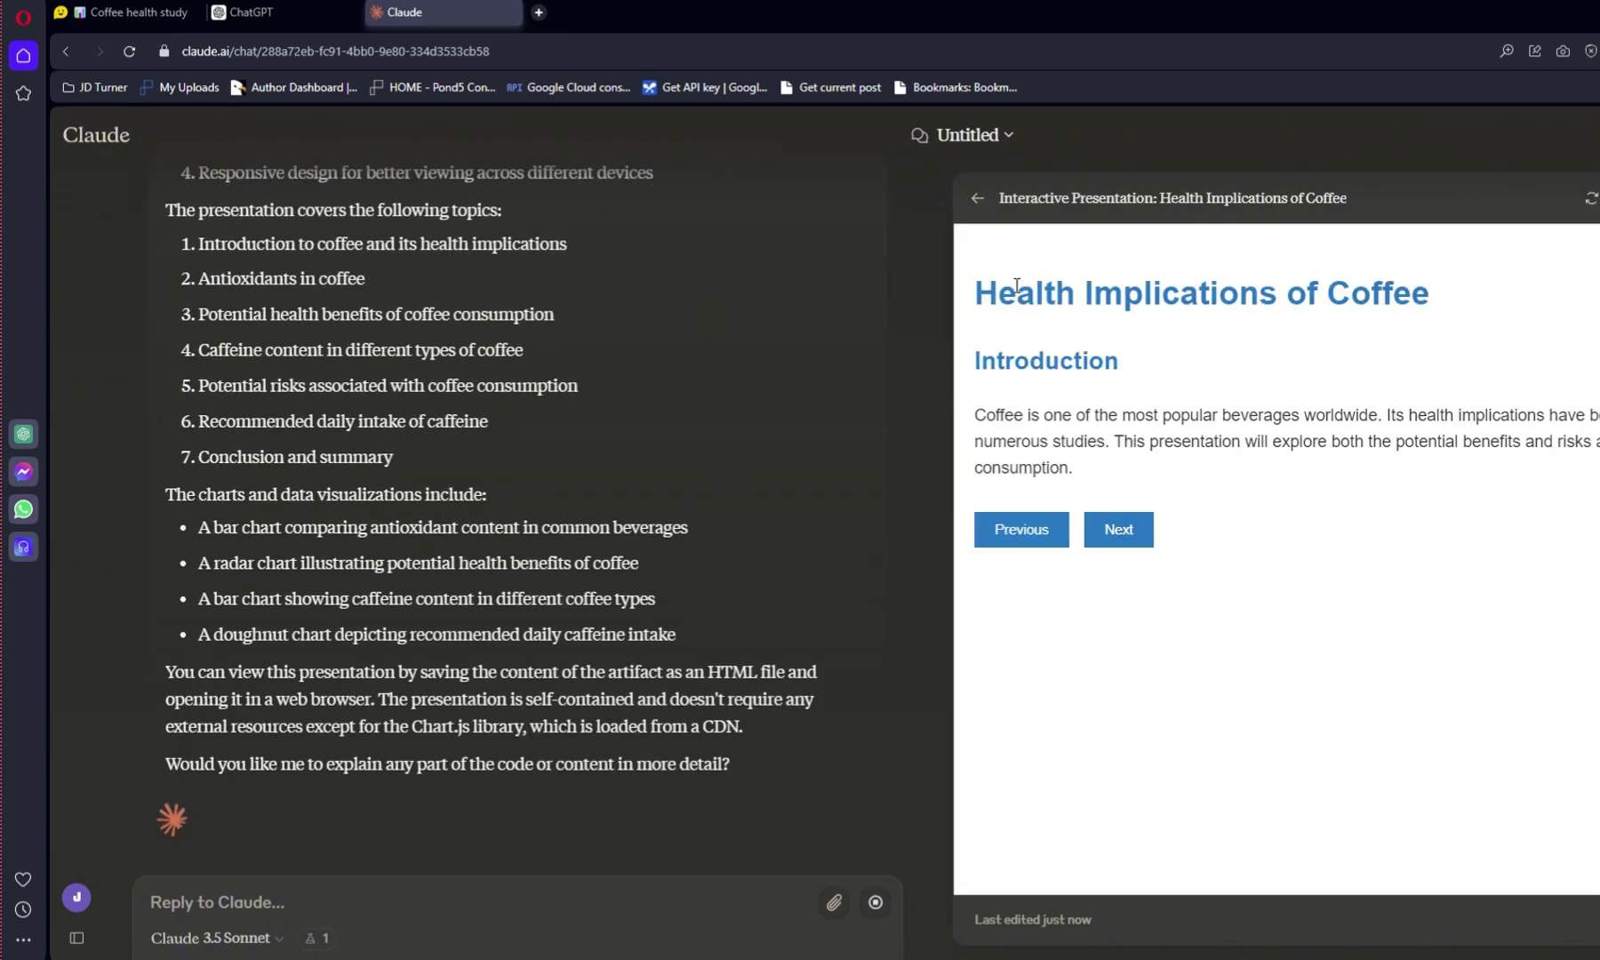
- Page through Claude's slides from Antioxidants to the daily caffeine intake doughnut chart
click(1116, 528)
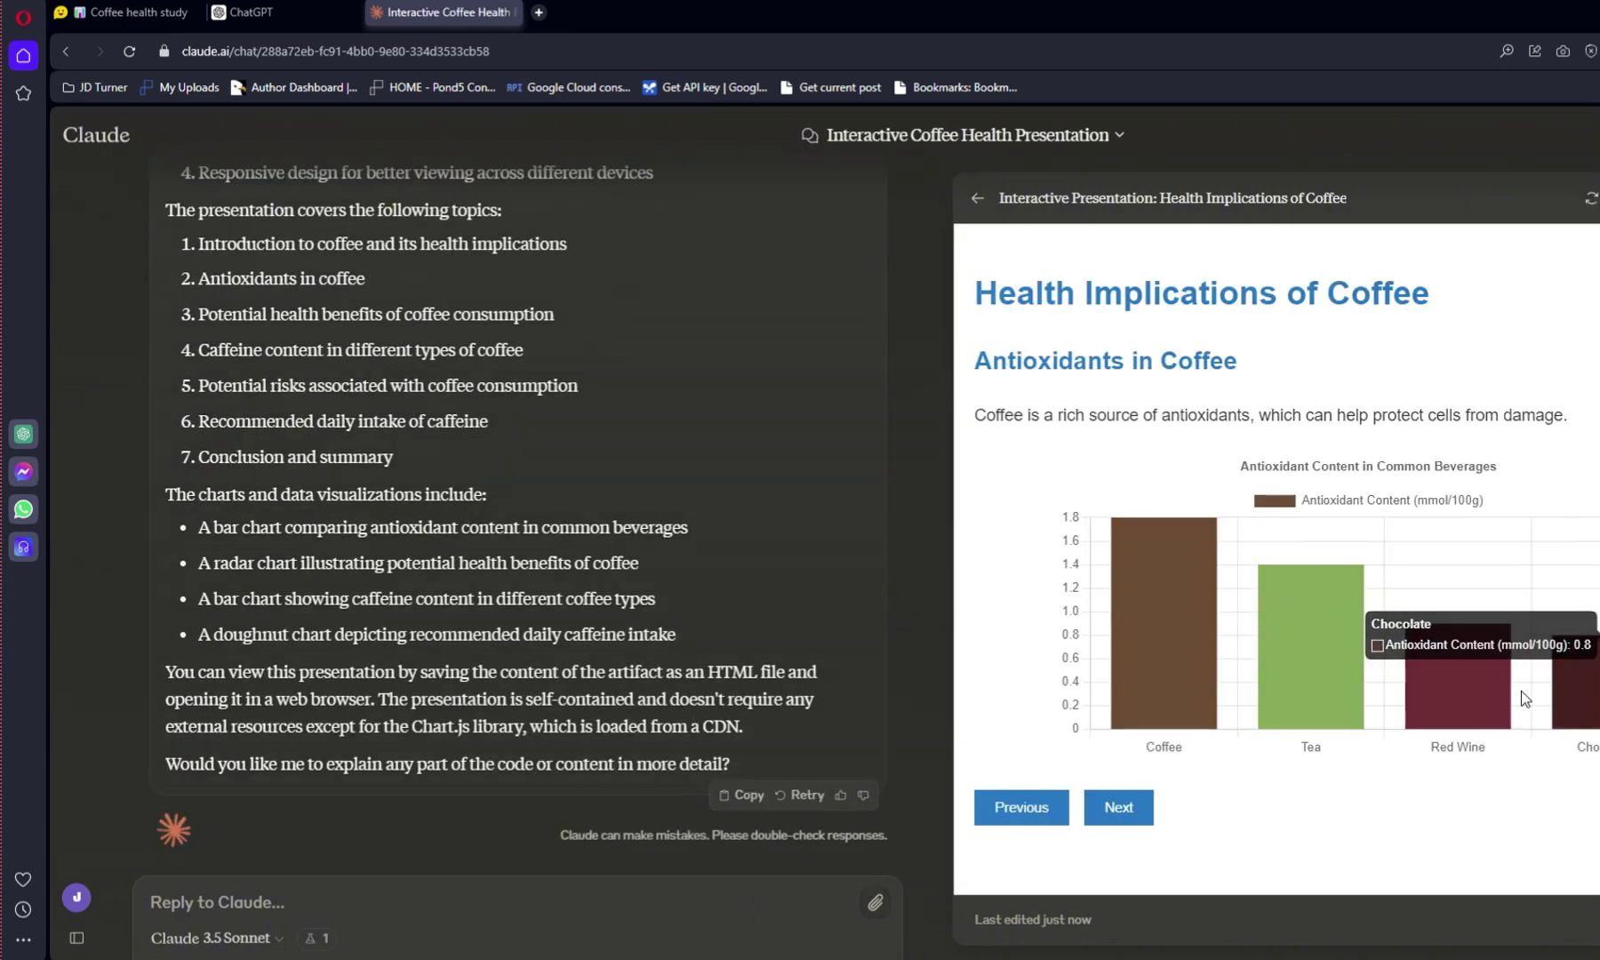
click(1118, 806)
scroll(1281, 597, down, 5)
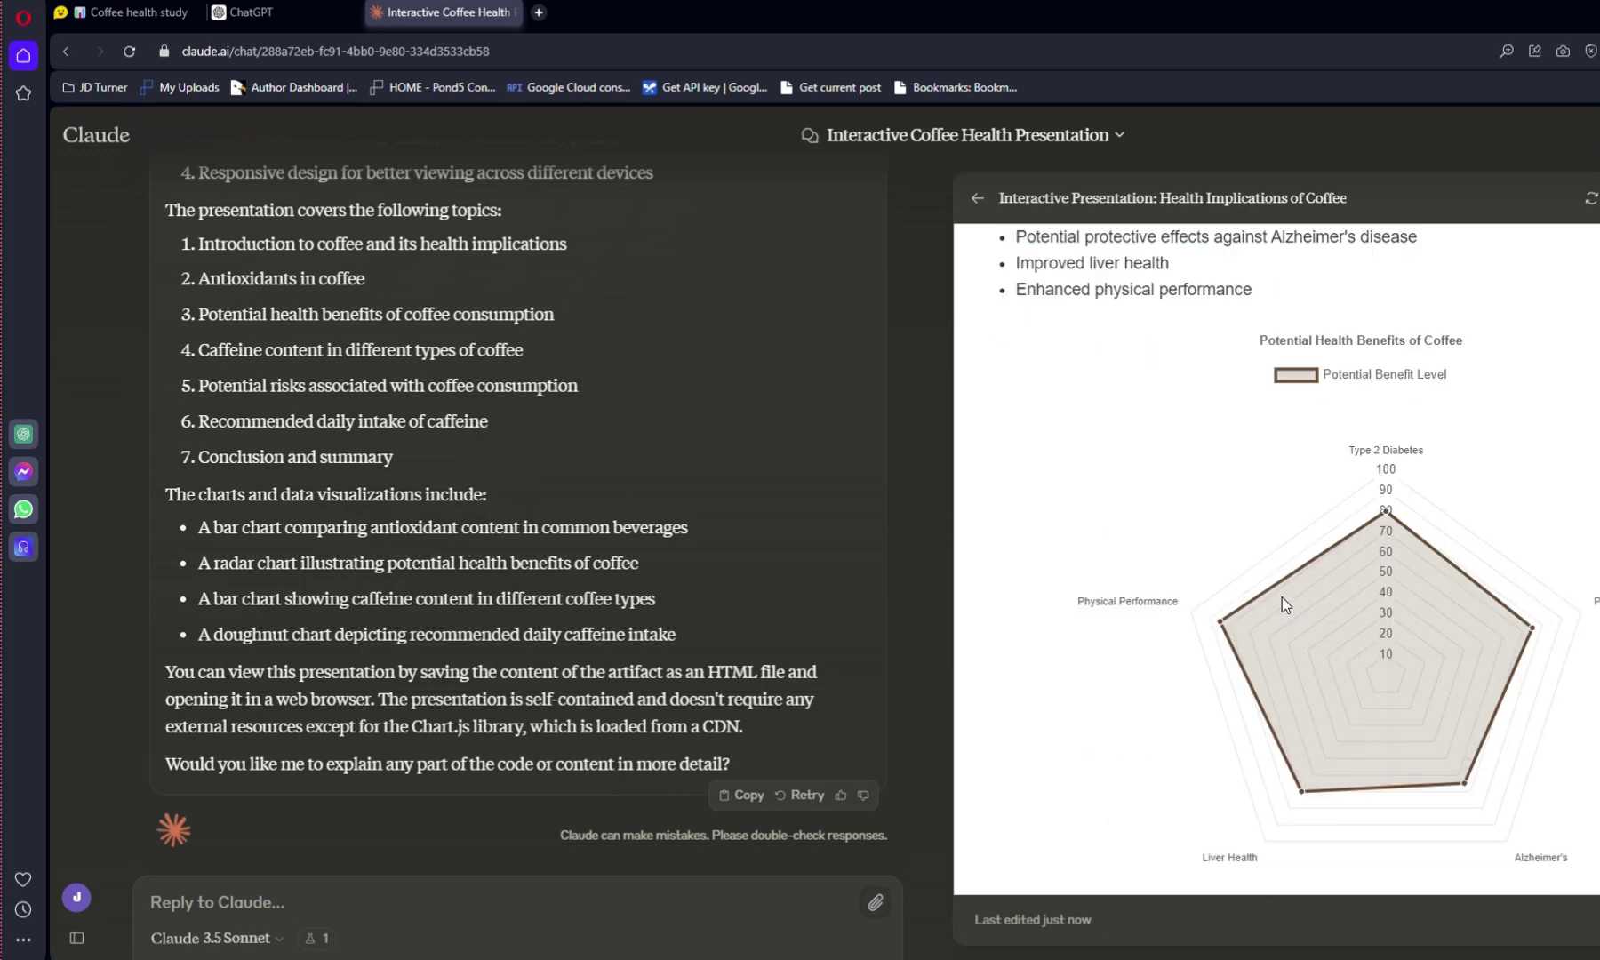
scroll(1084, 421, up, 5)
scroll(1083, 421, down, 5)
scroll(1045, 446, up, 5)
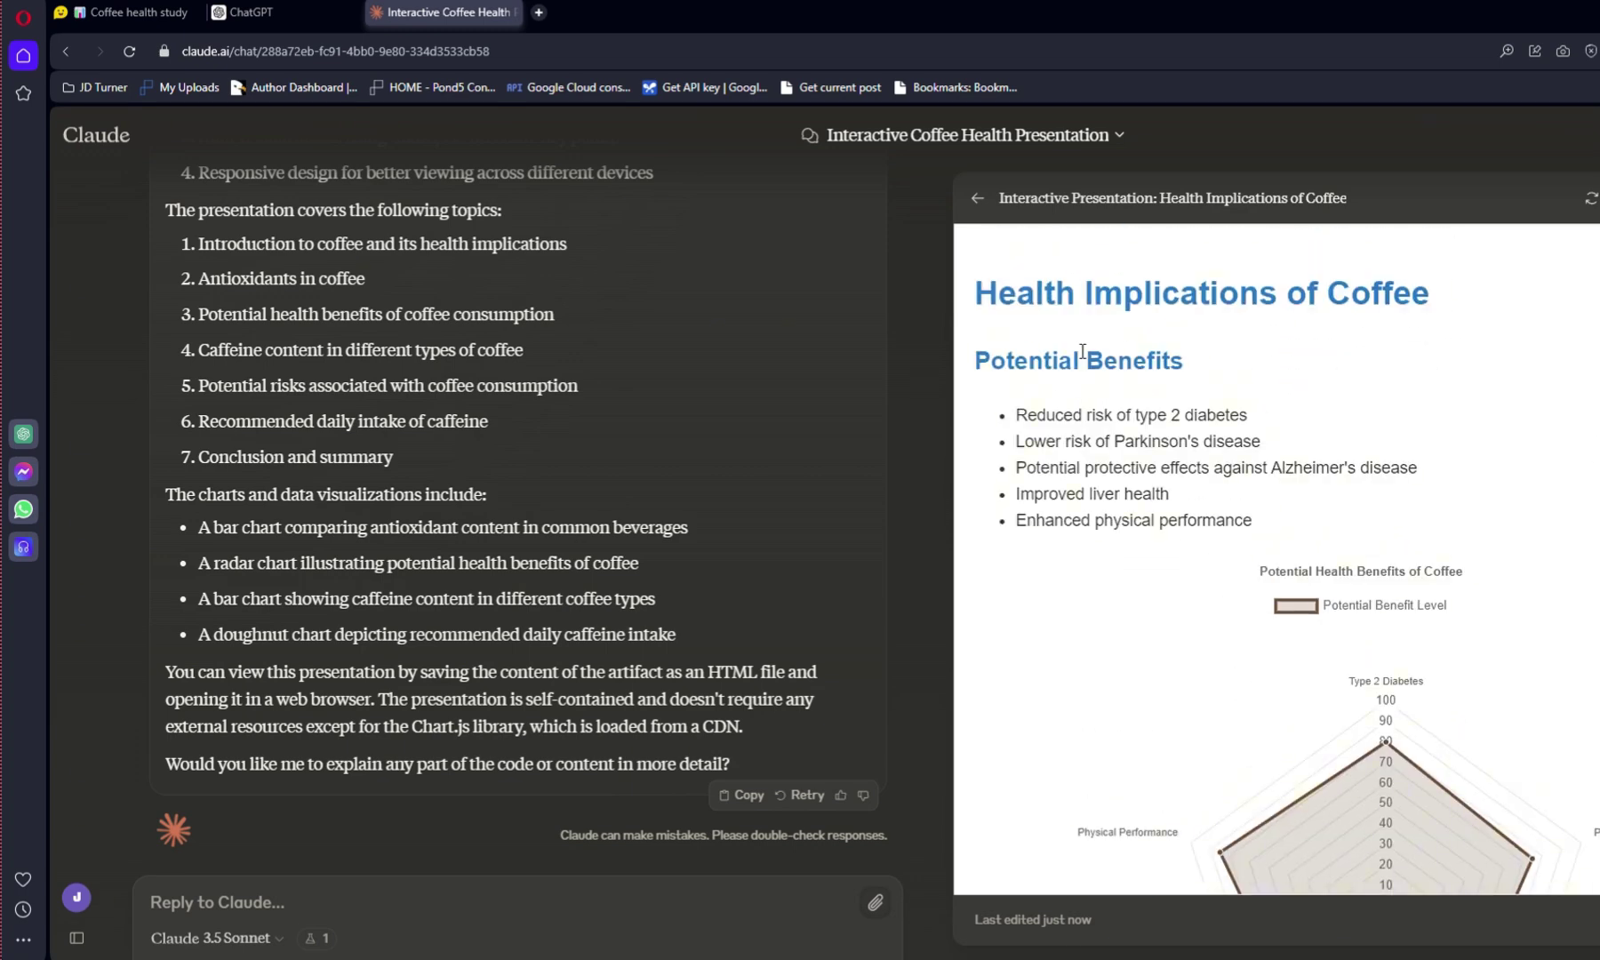
scroll(1062, 476, down, 5)
click(1118, 854)
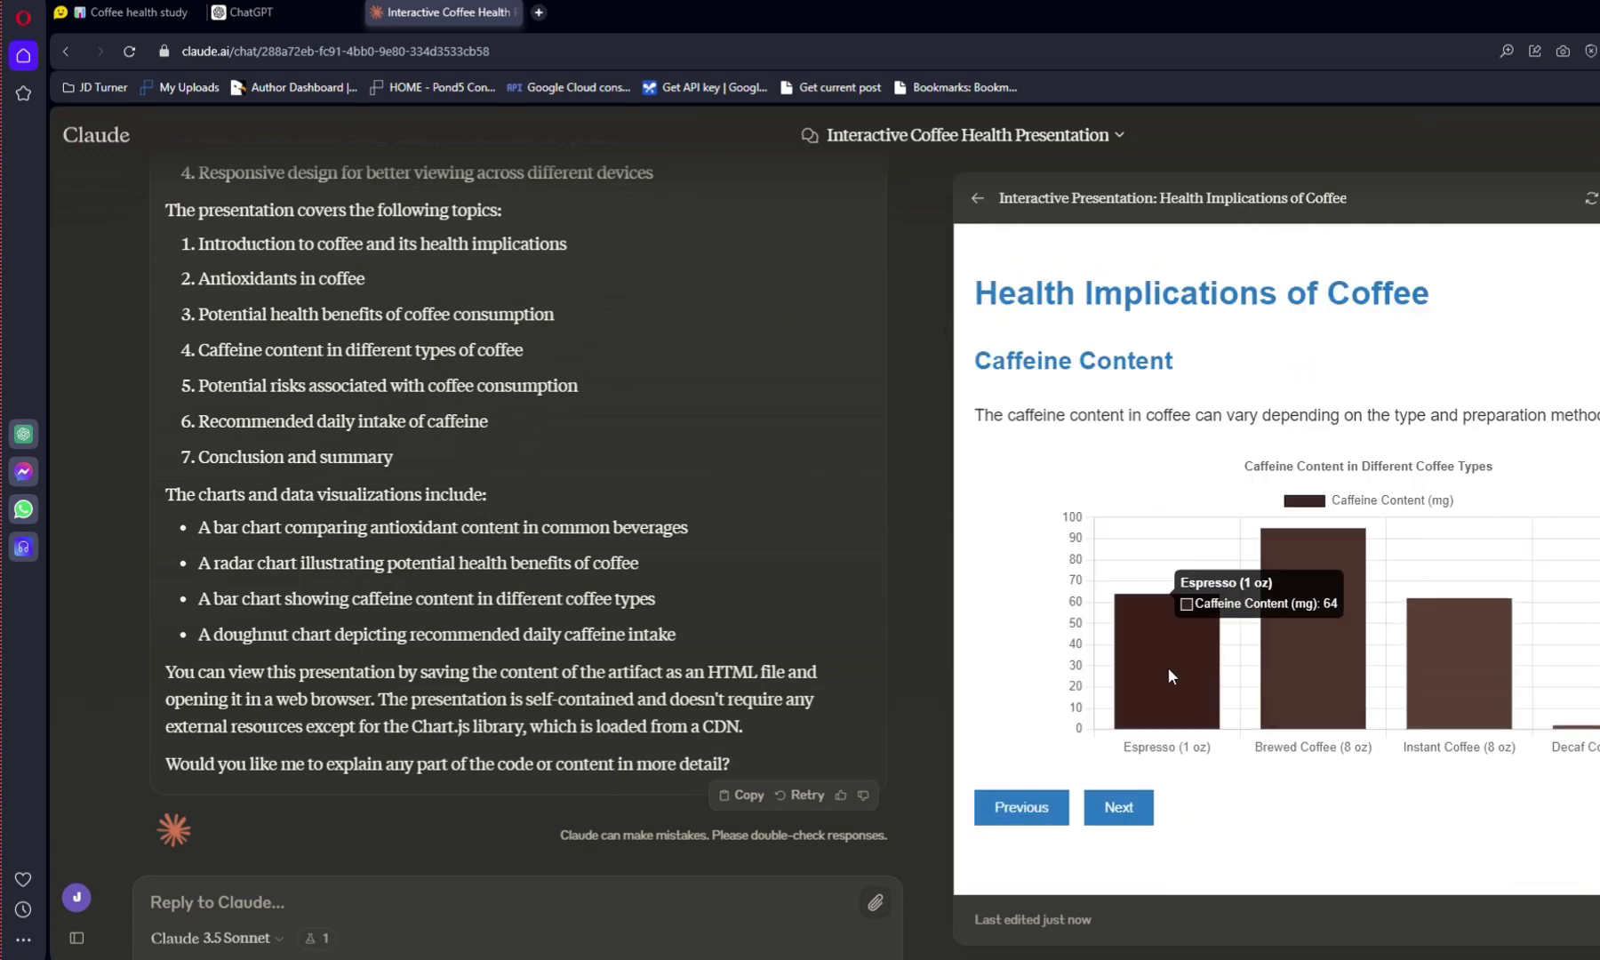
click(1126, 819)
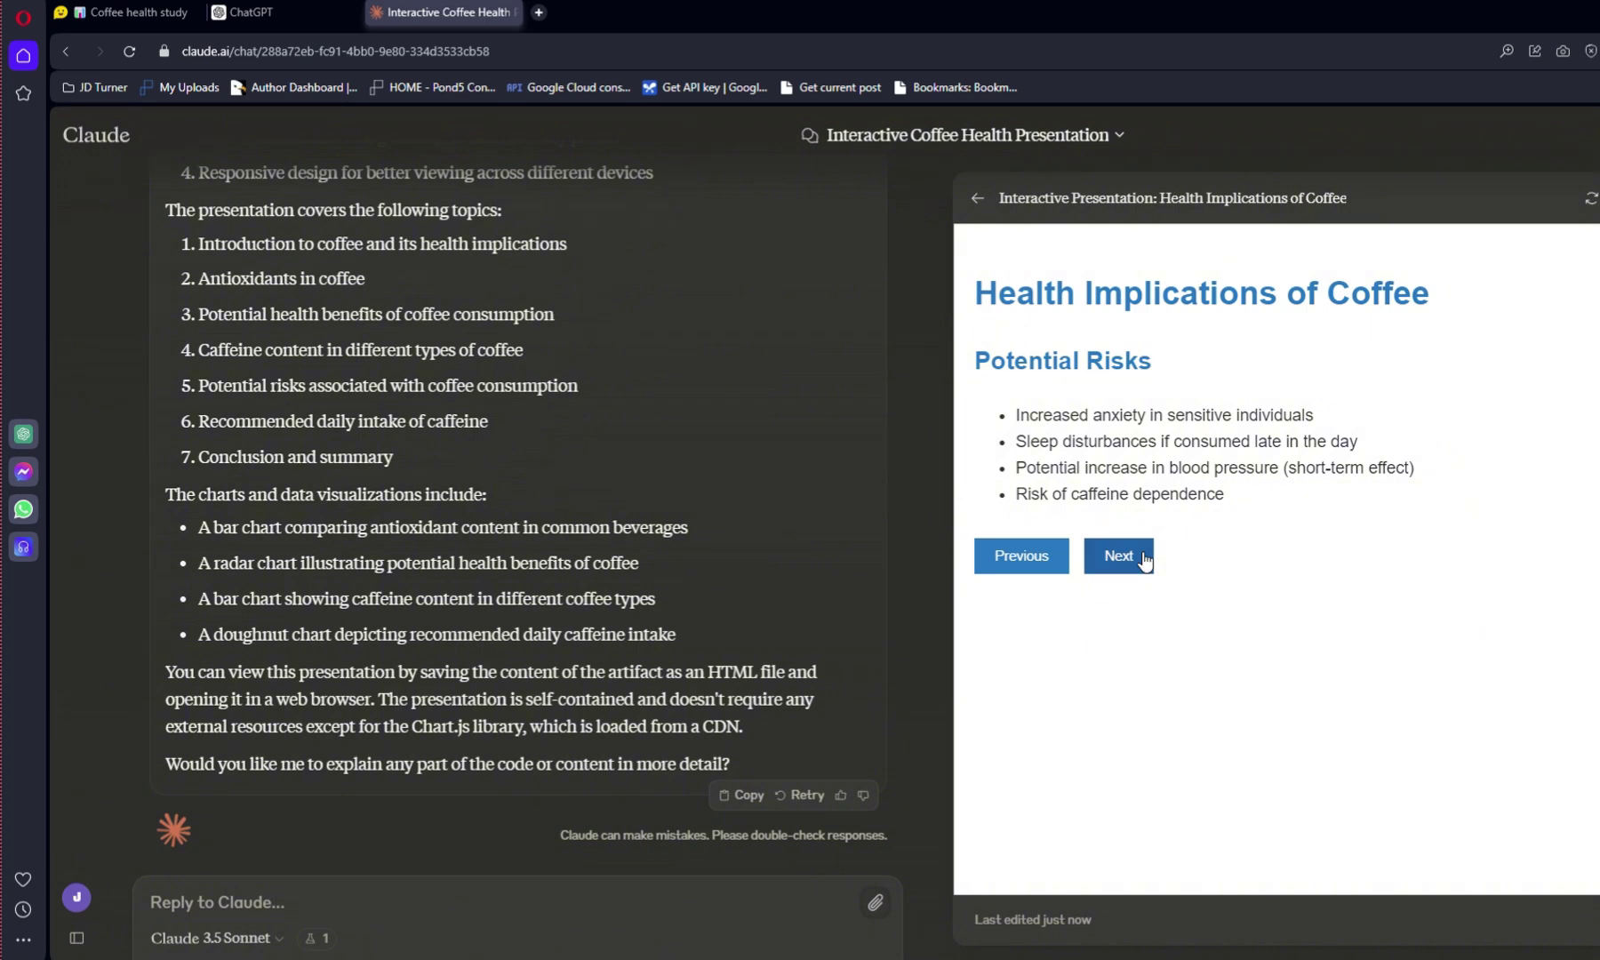
click(1125, 654)
- Reach the Conclusion slide, wrap to Introduction, and step forward again past Caffeine Content
scroll(1306, 382, up, 3)
scroll(1156, 710, down, 3)
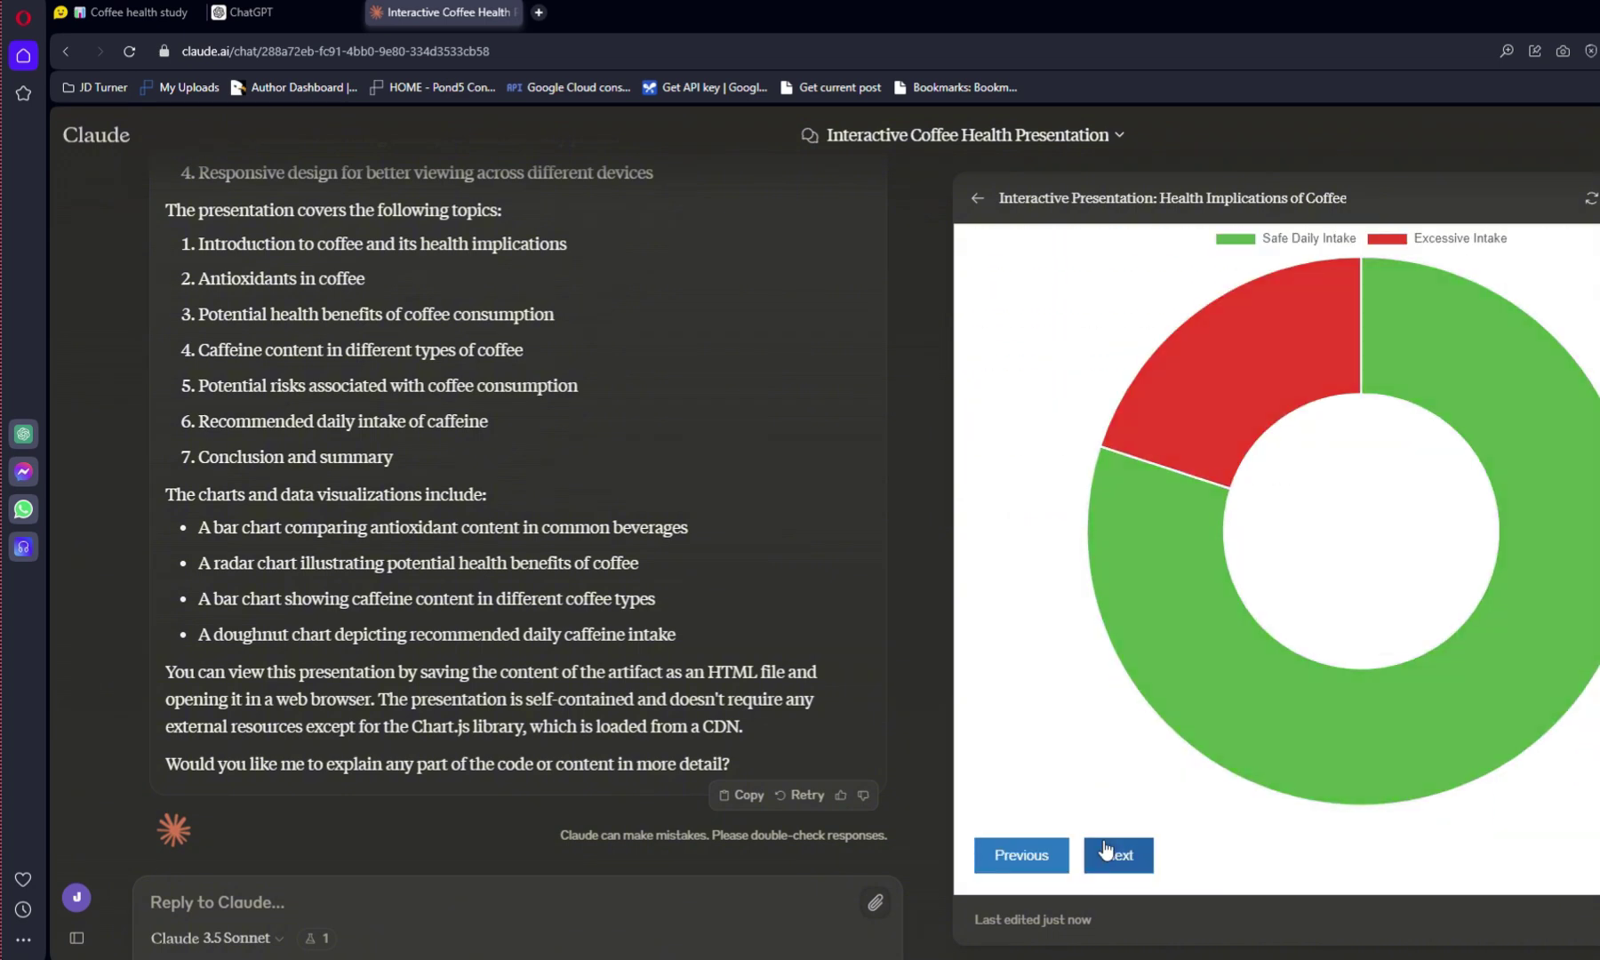
click(1118, 854)
click(1134, 533)
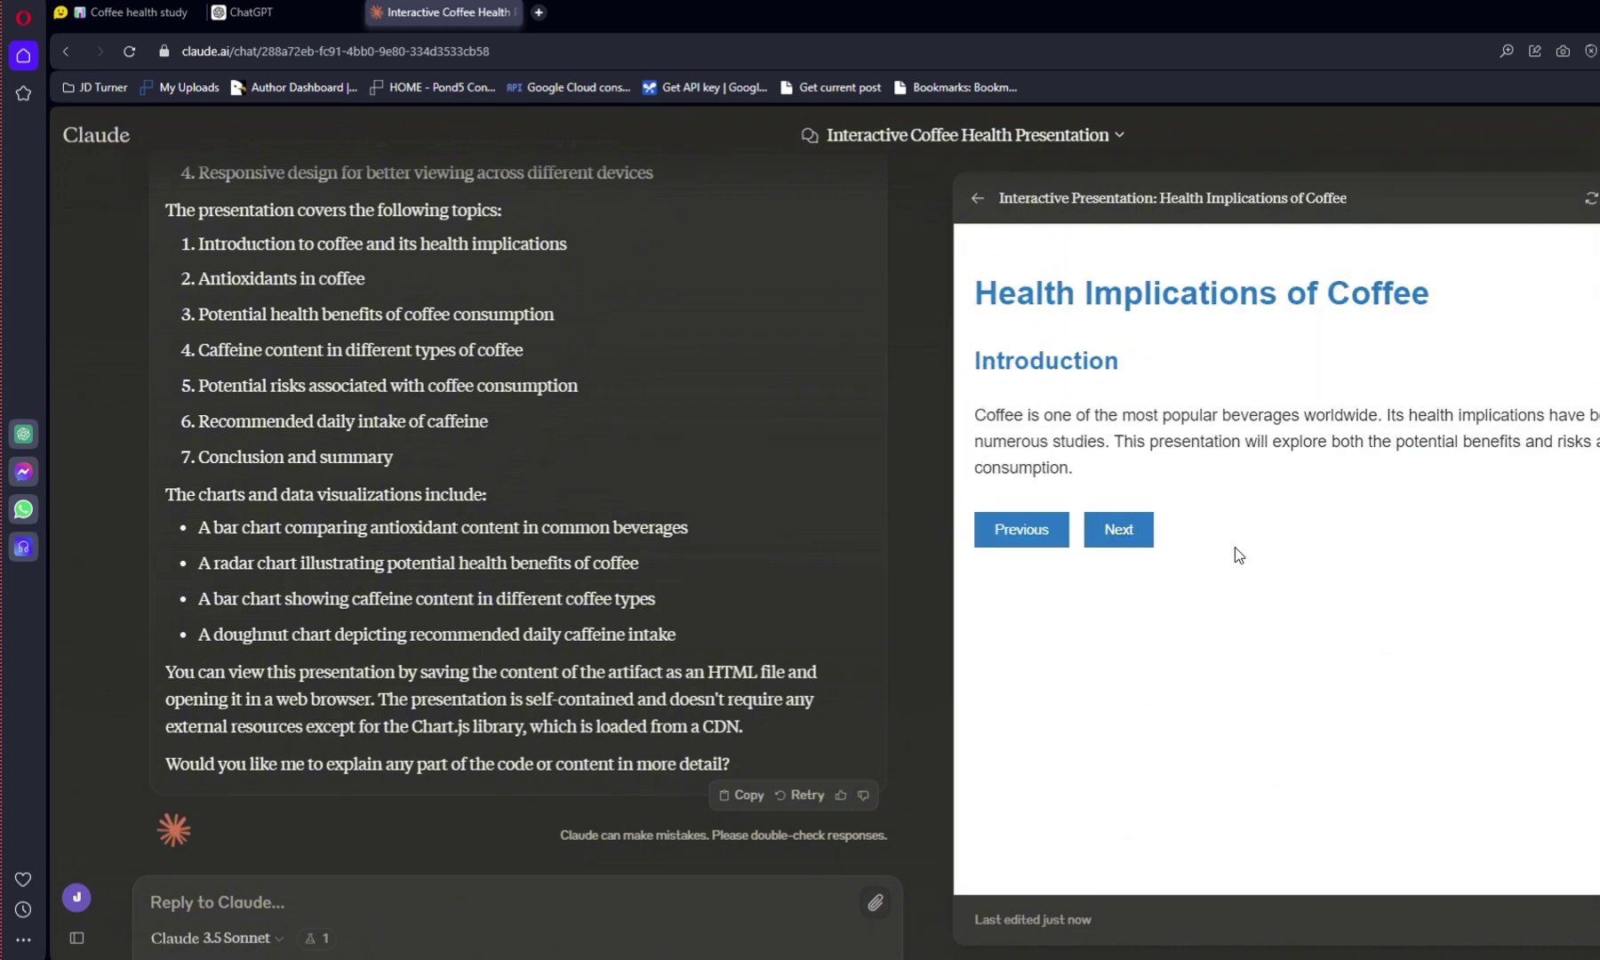
click(1118, 529)
scroll(1066, 498, down, 5)
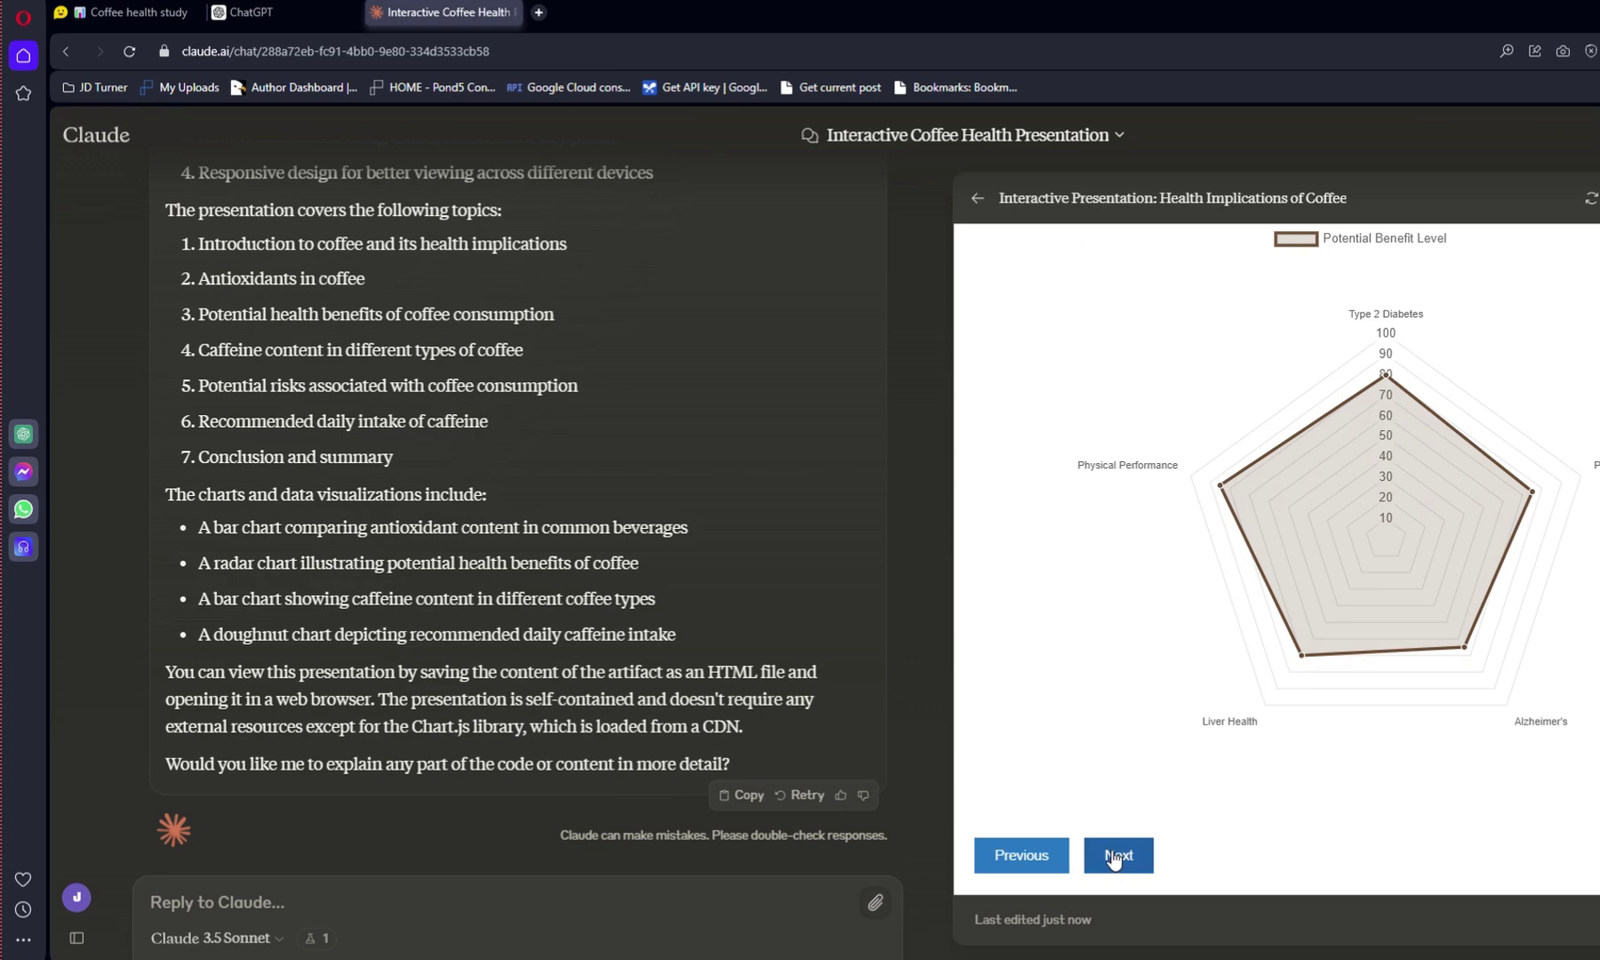
click(1116, 855)
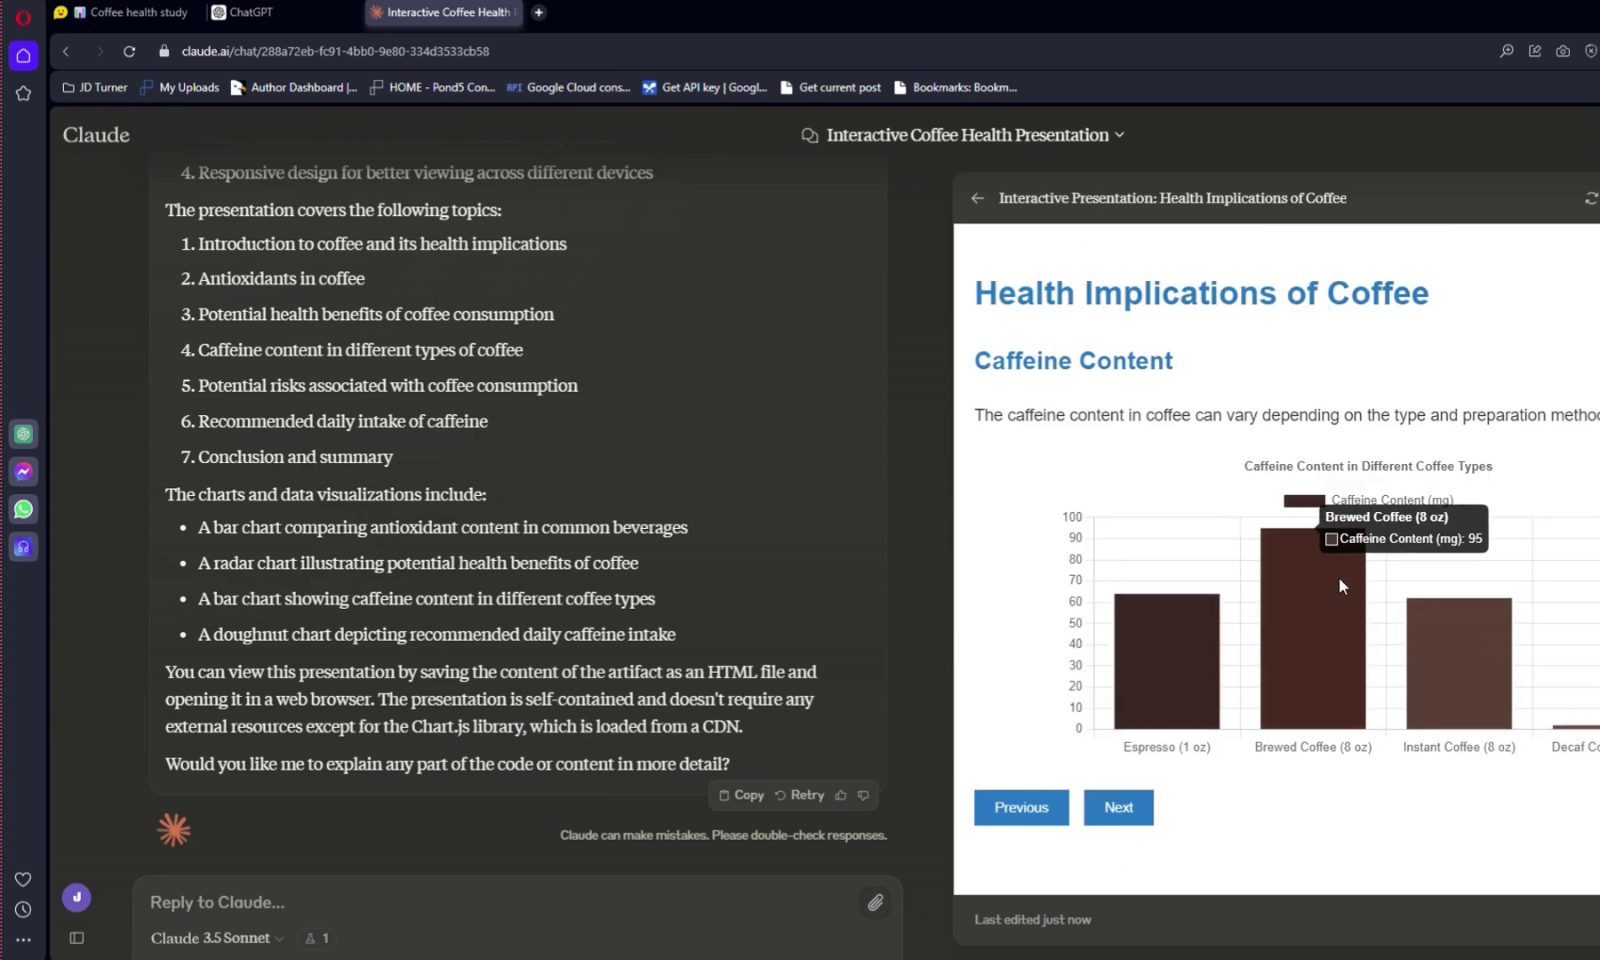
click(1118, 807)
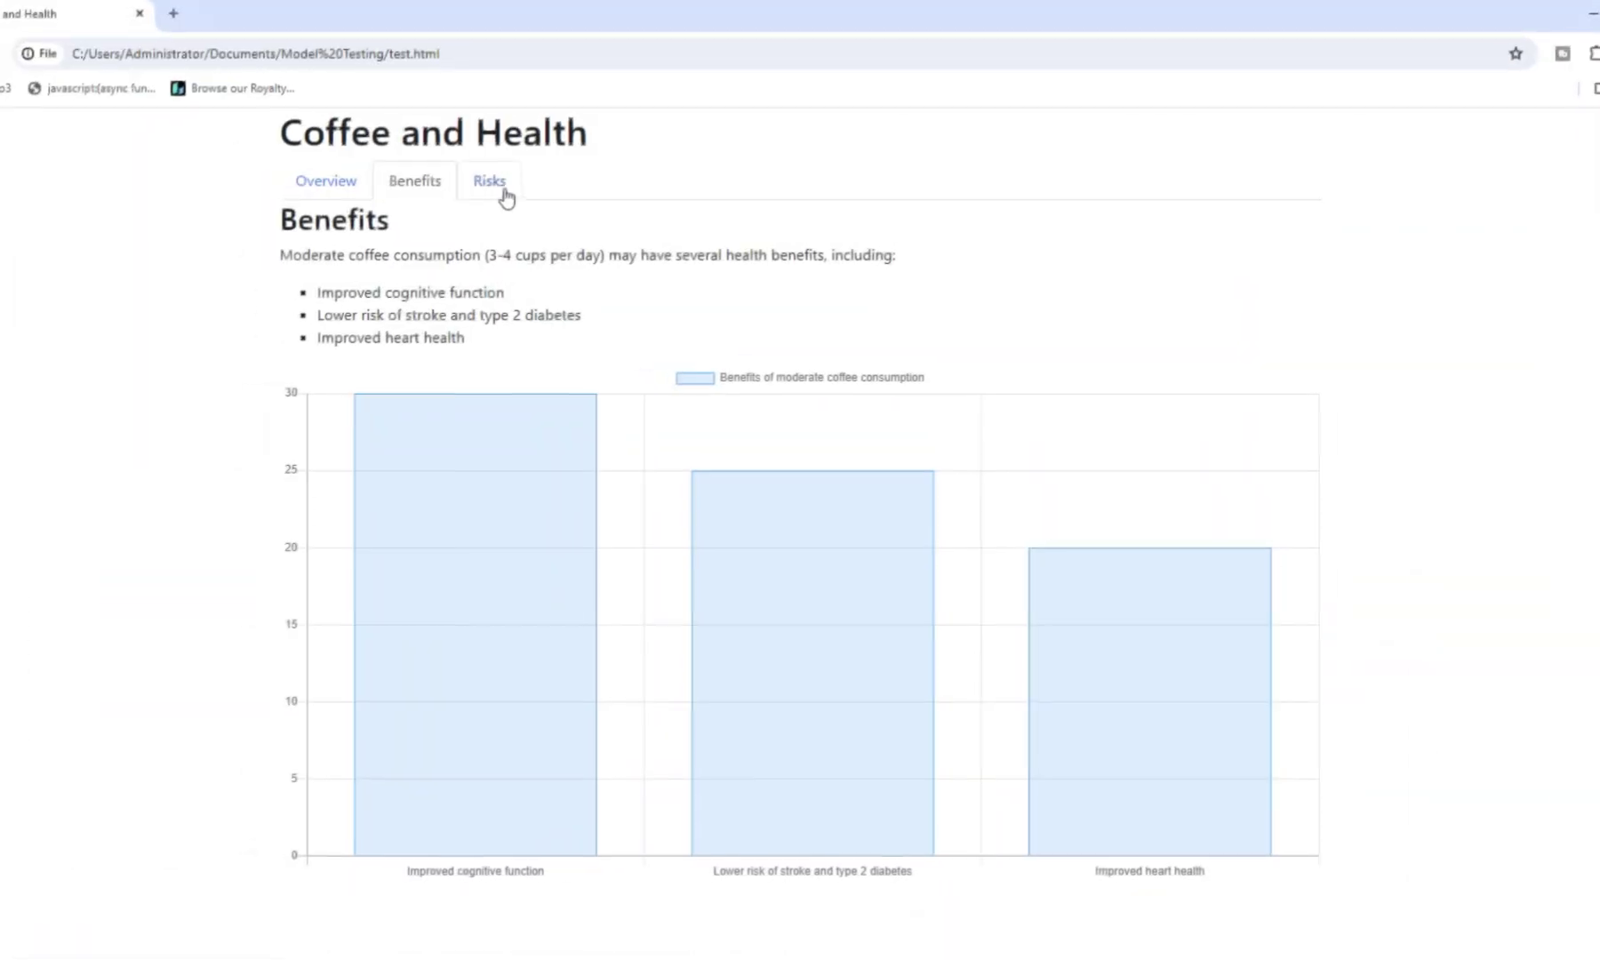
- In test.html, view the Risks bar chart, then return to the Overview chart
click(492, 183)
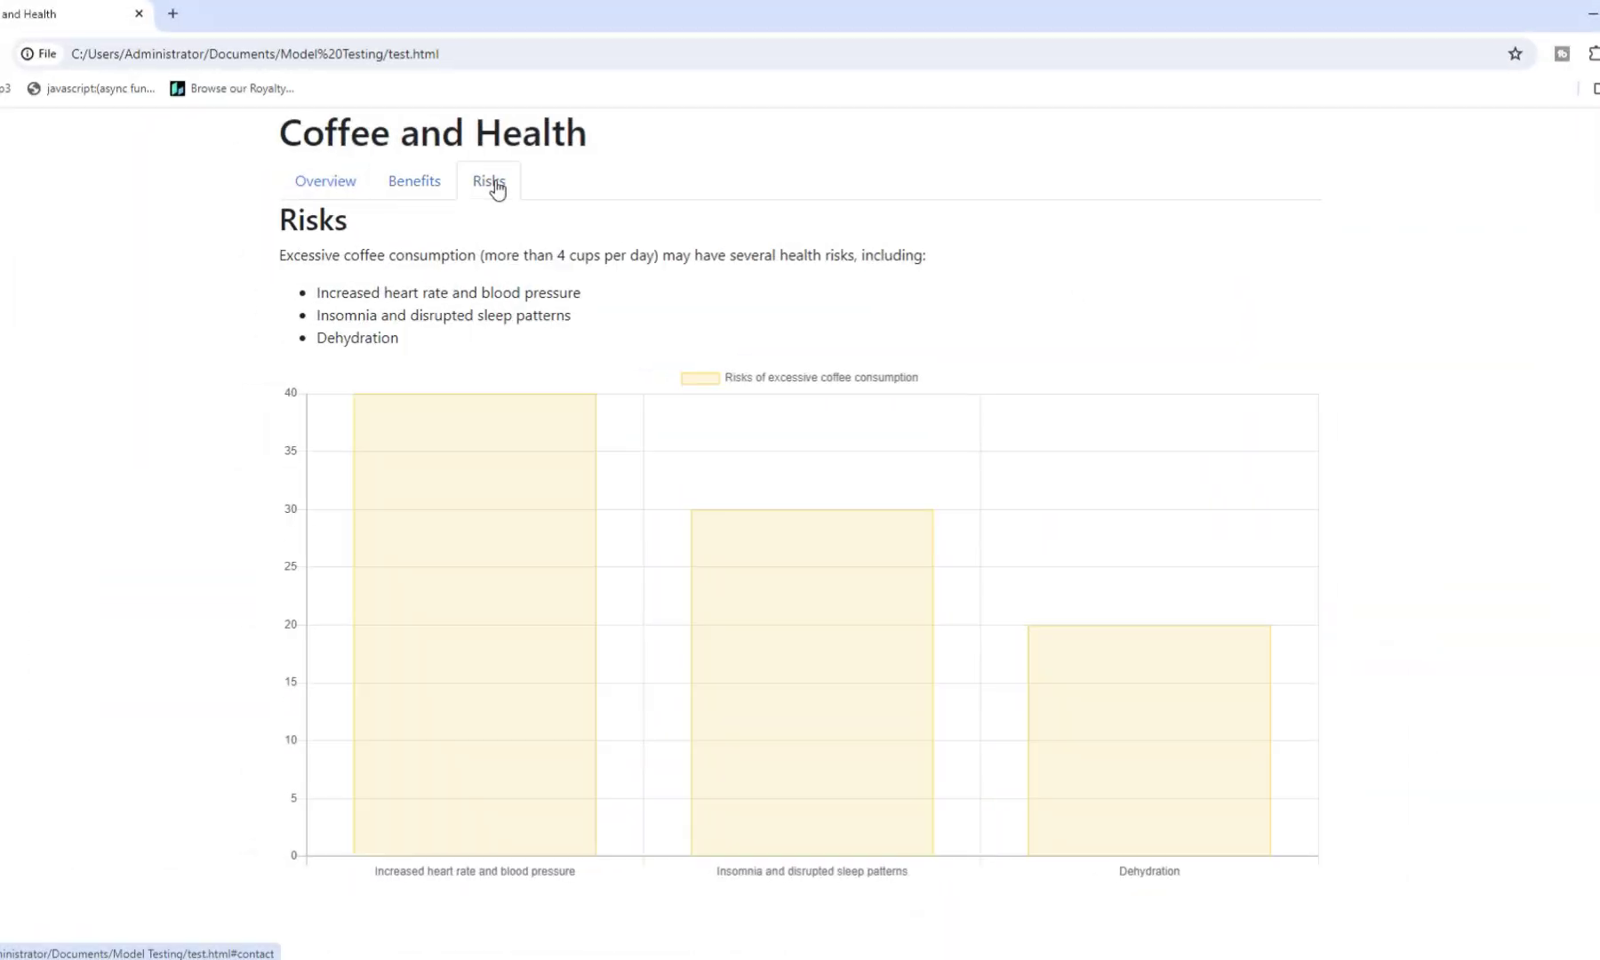
click(323, 181)
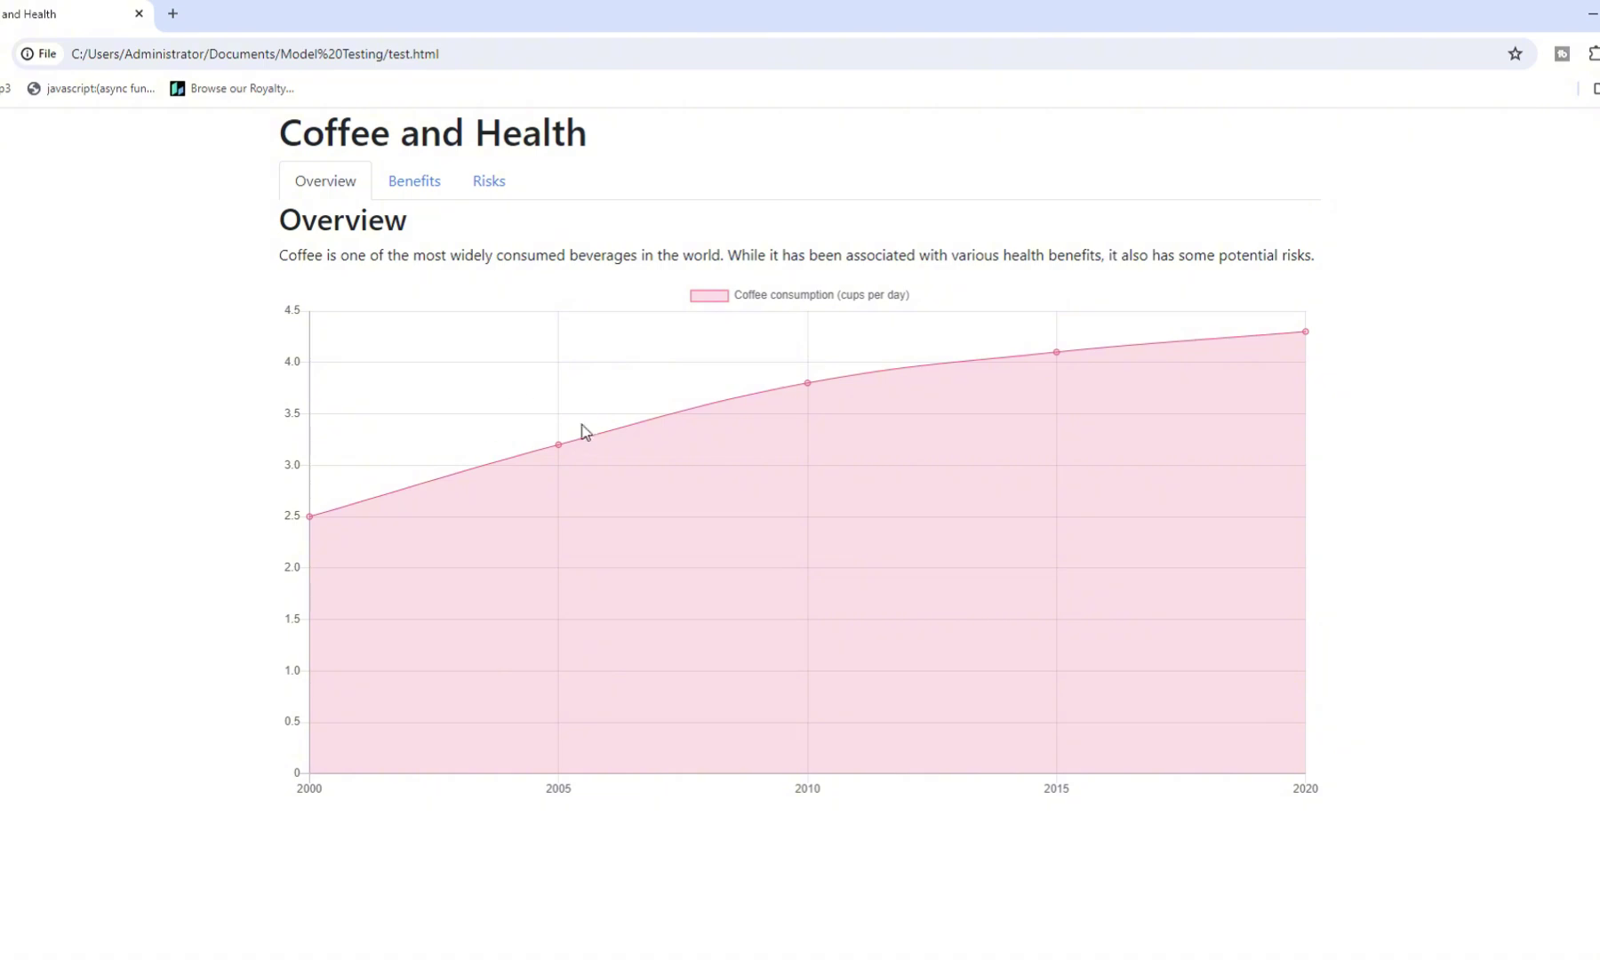
mouse_move(558, 452)
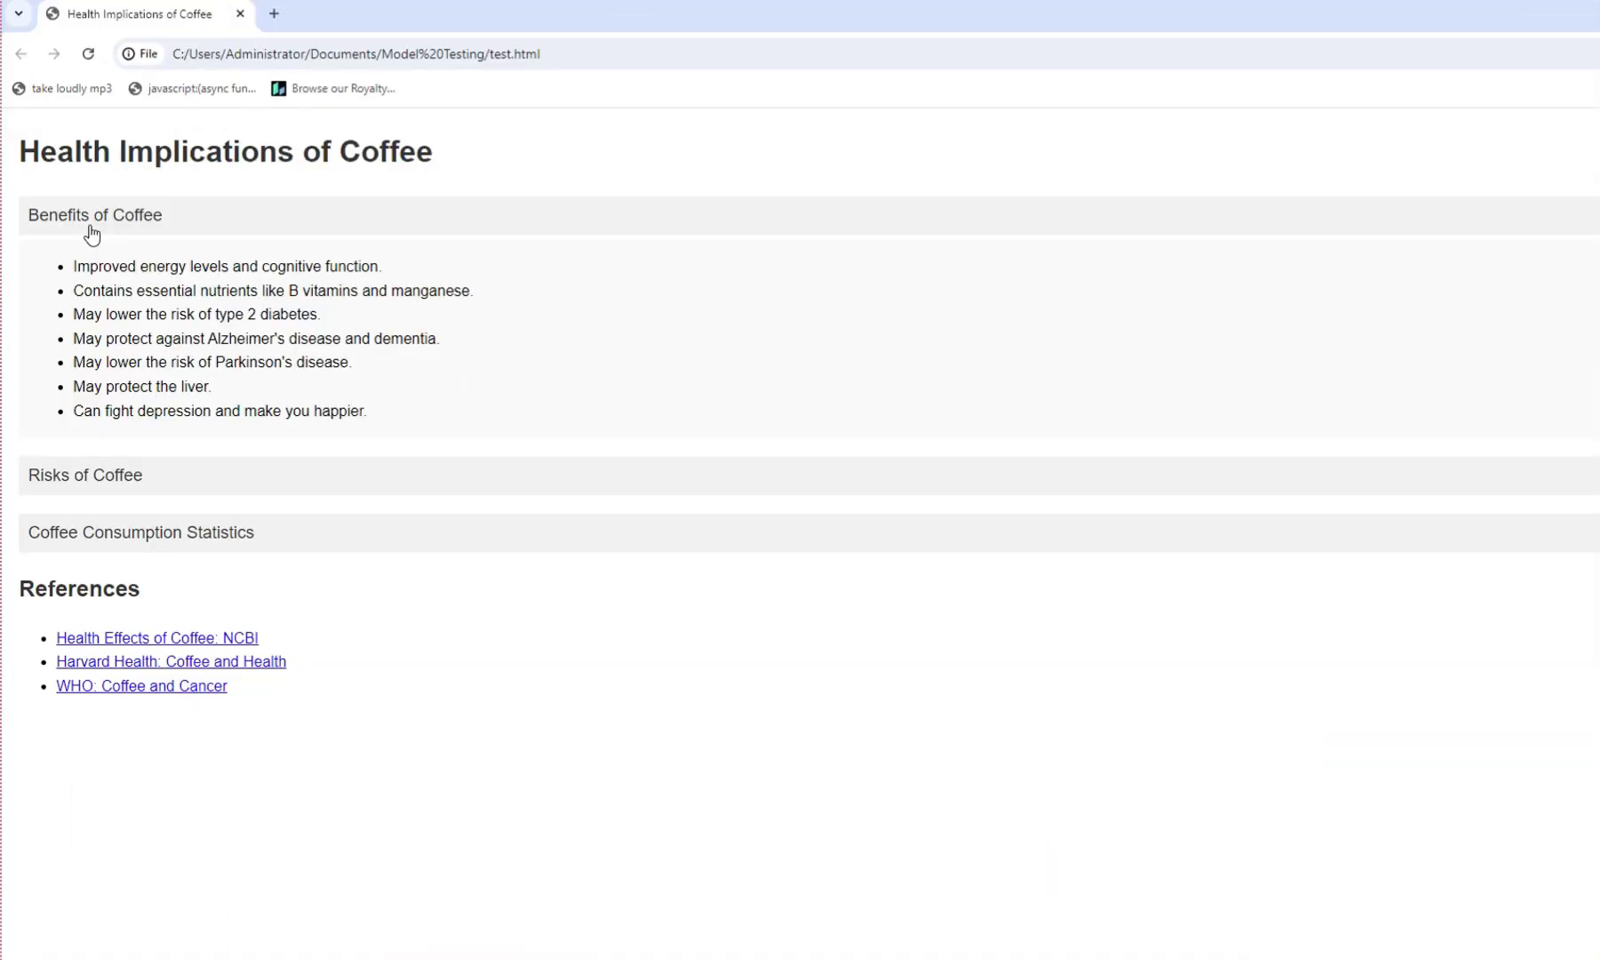
- Expand the Risks of Coffee and Coffee Consumption Statistics sections with their chart
click(137, 467)
click(148, 711)
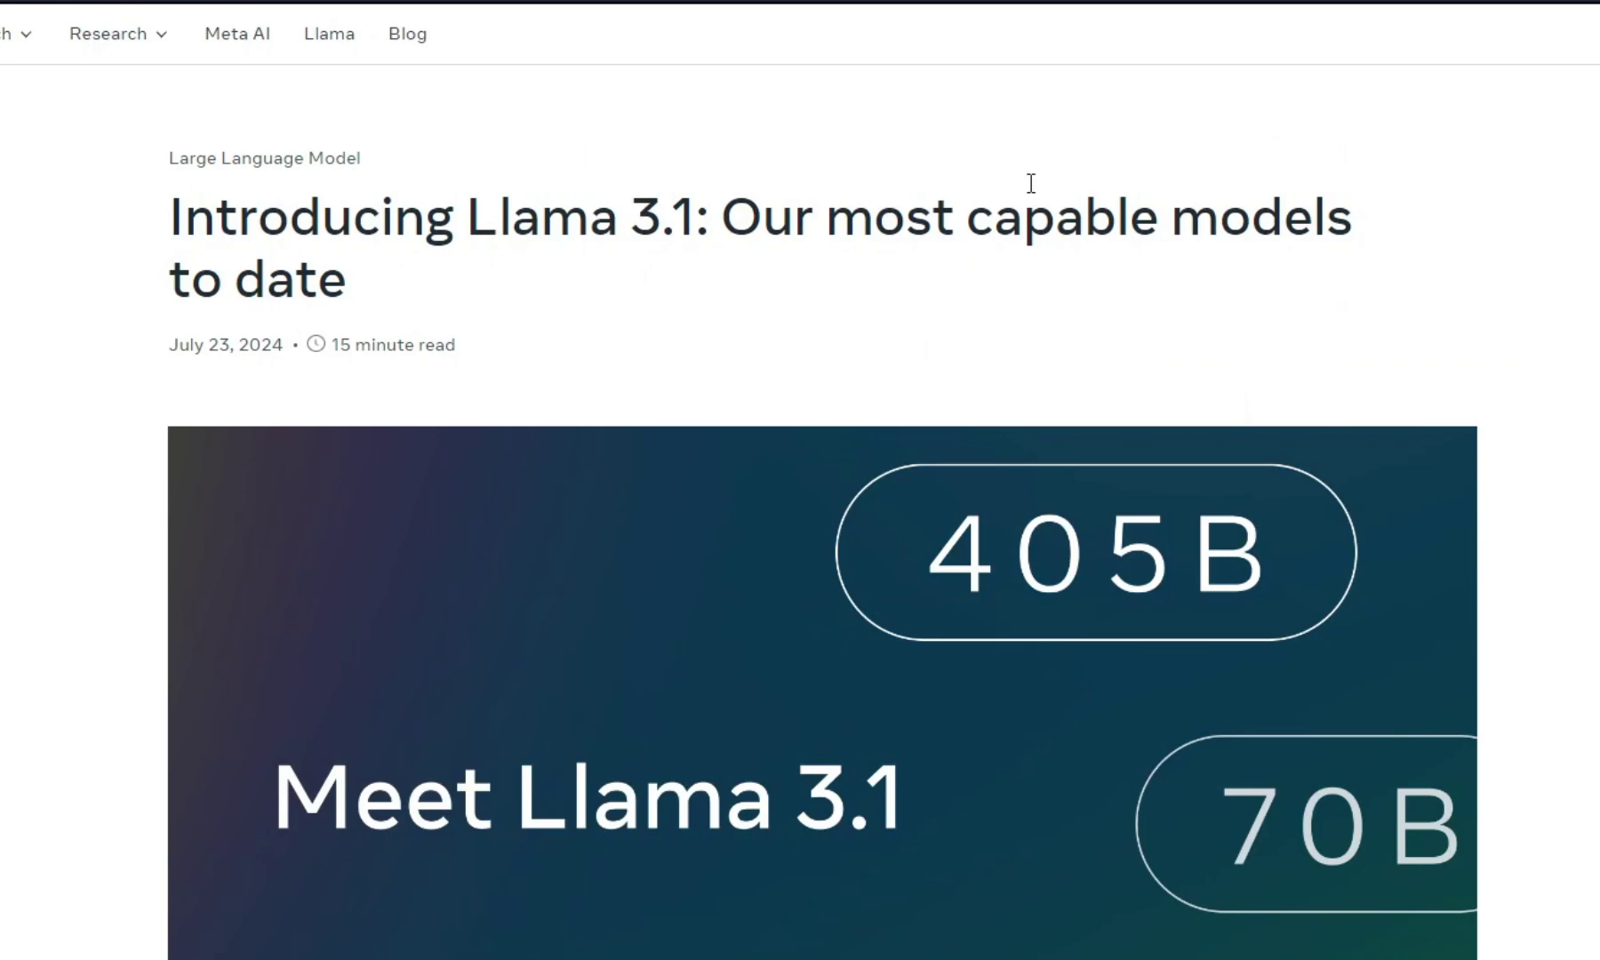
scroll(1155, 294, down, 5)
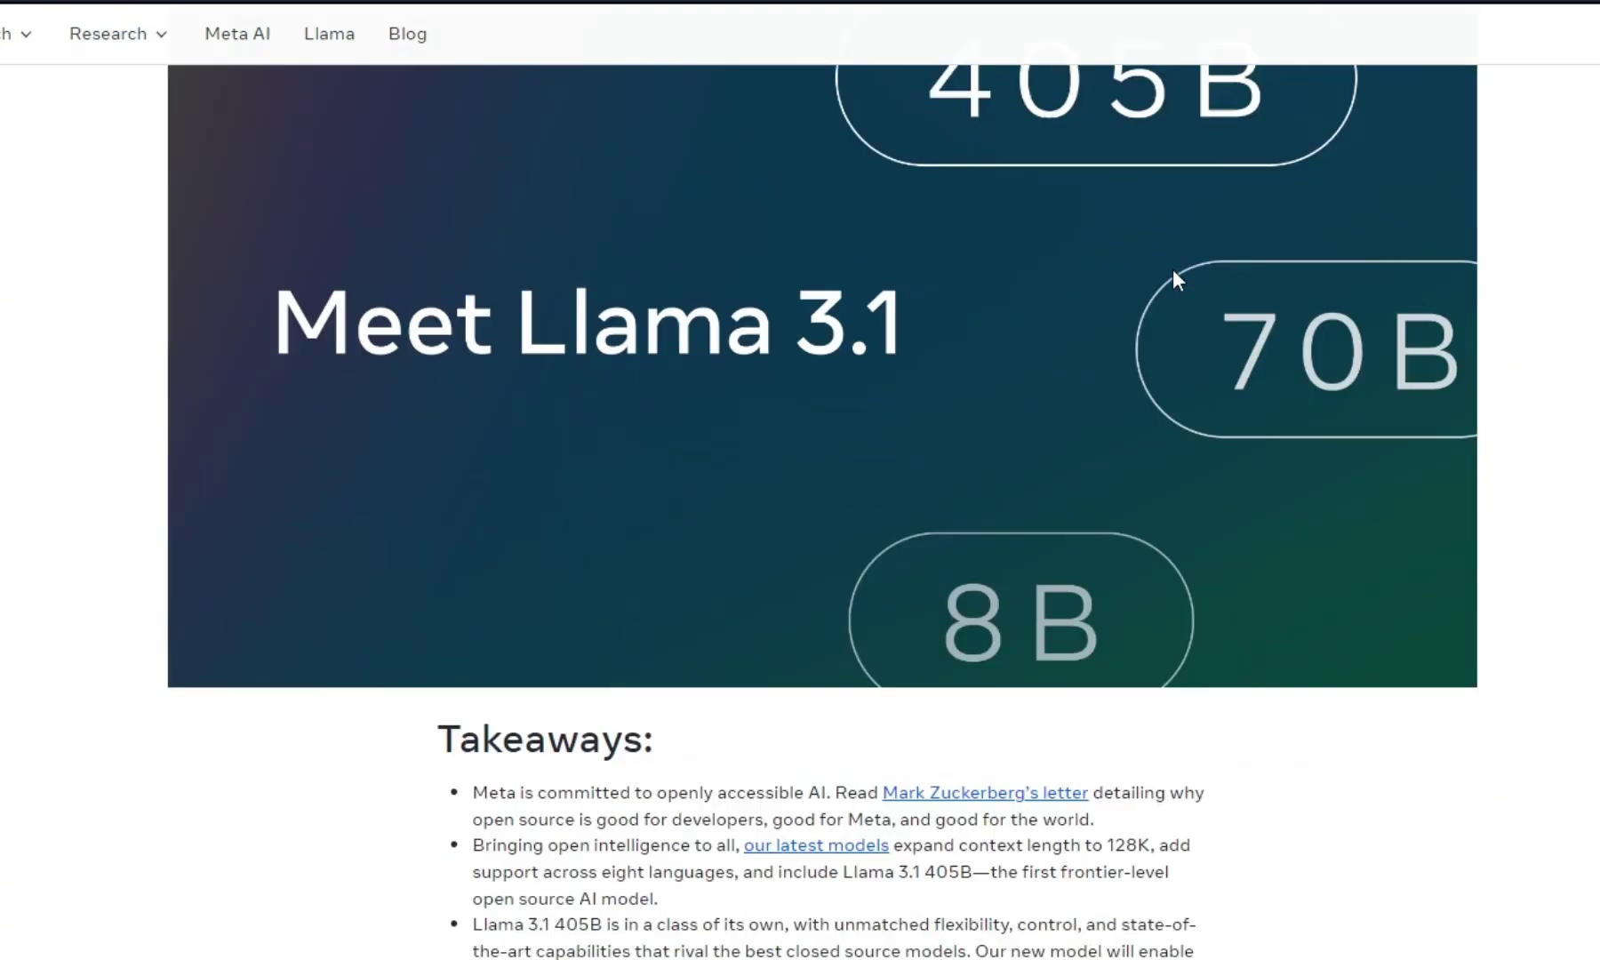
- Scroll to the Llama 3.1 405B benchmark table and zoom in two levels to read it
scroll(1177, 254, down, 20)
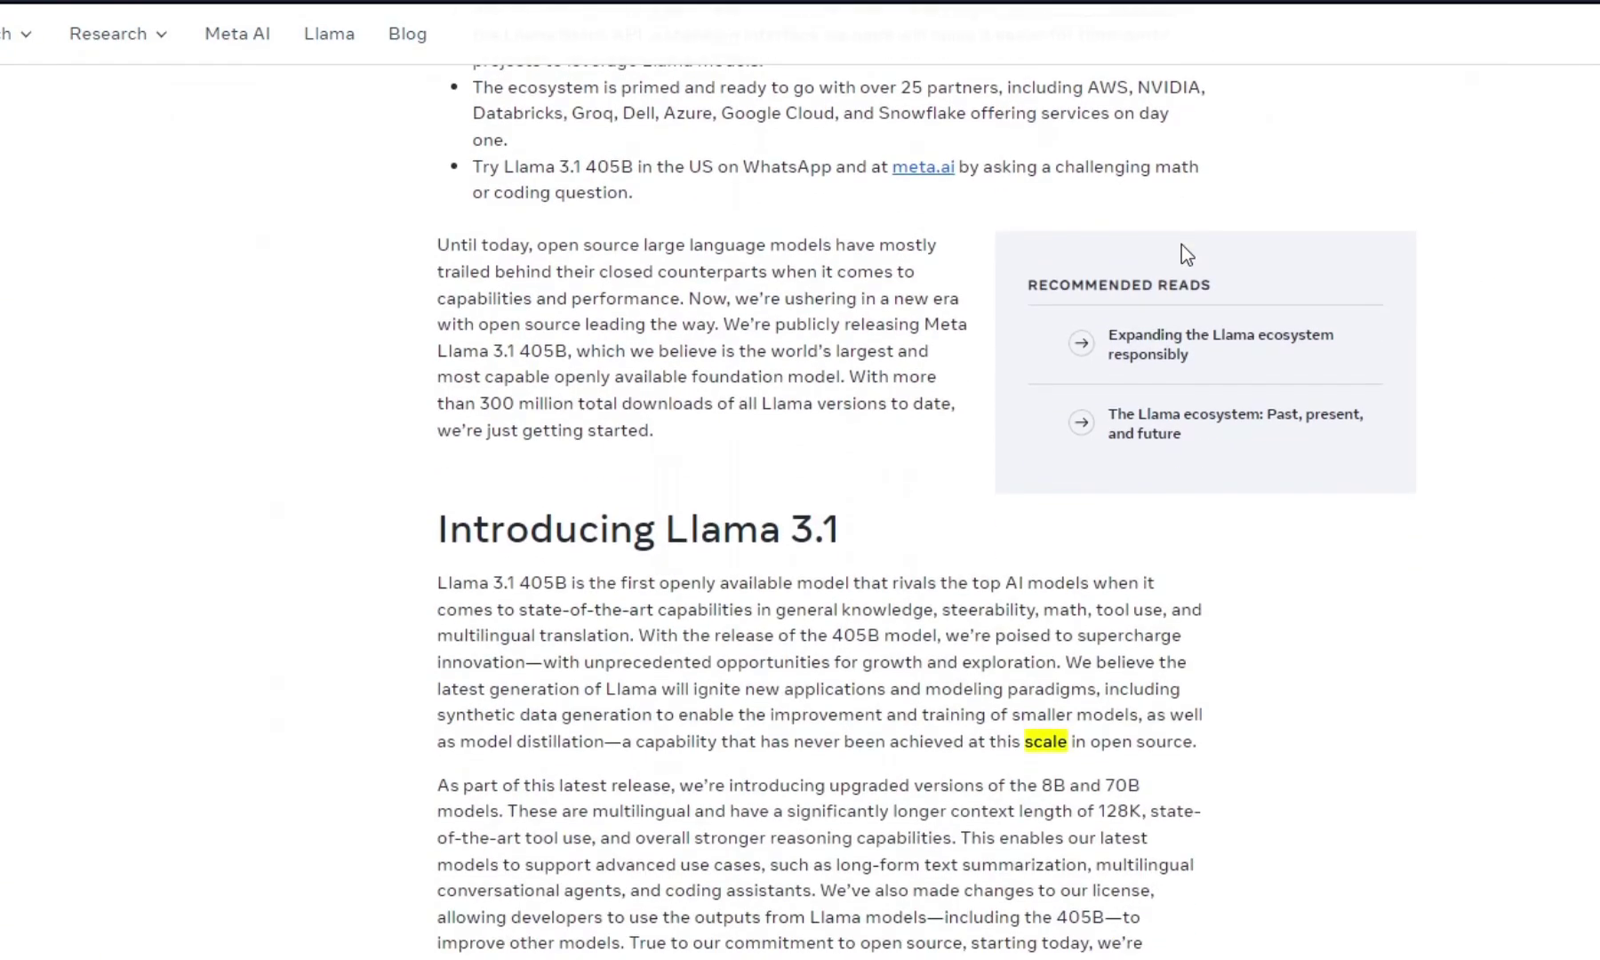
scroll(1182, 246, down, 6)
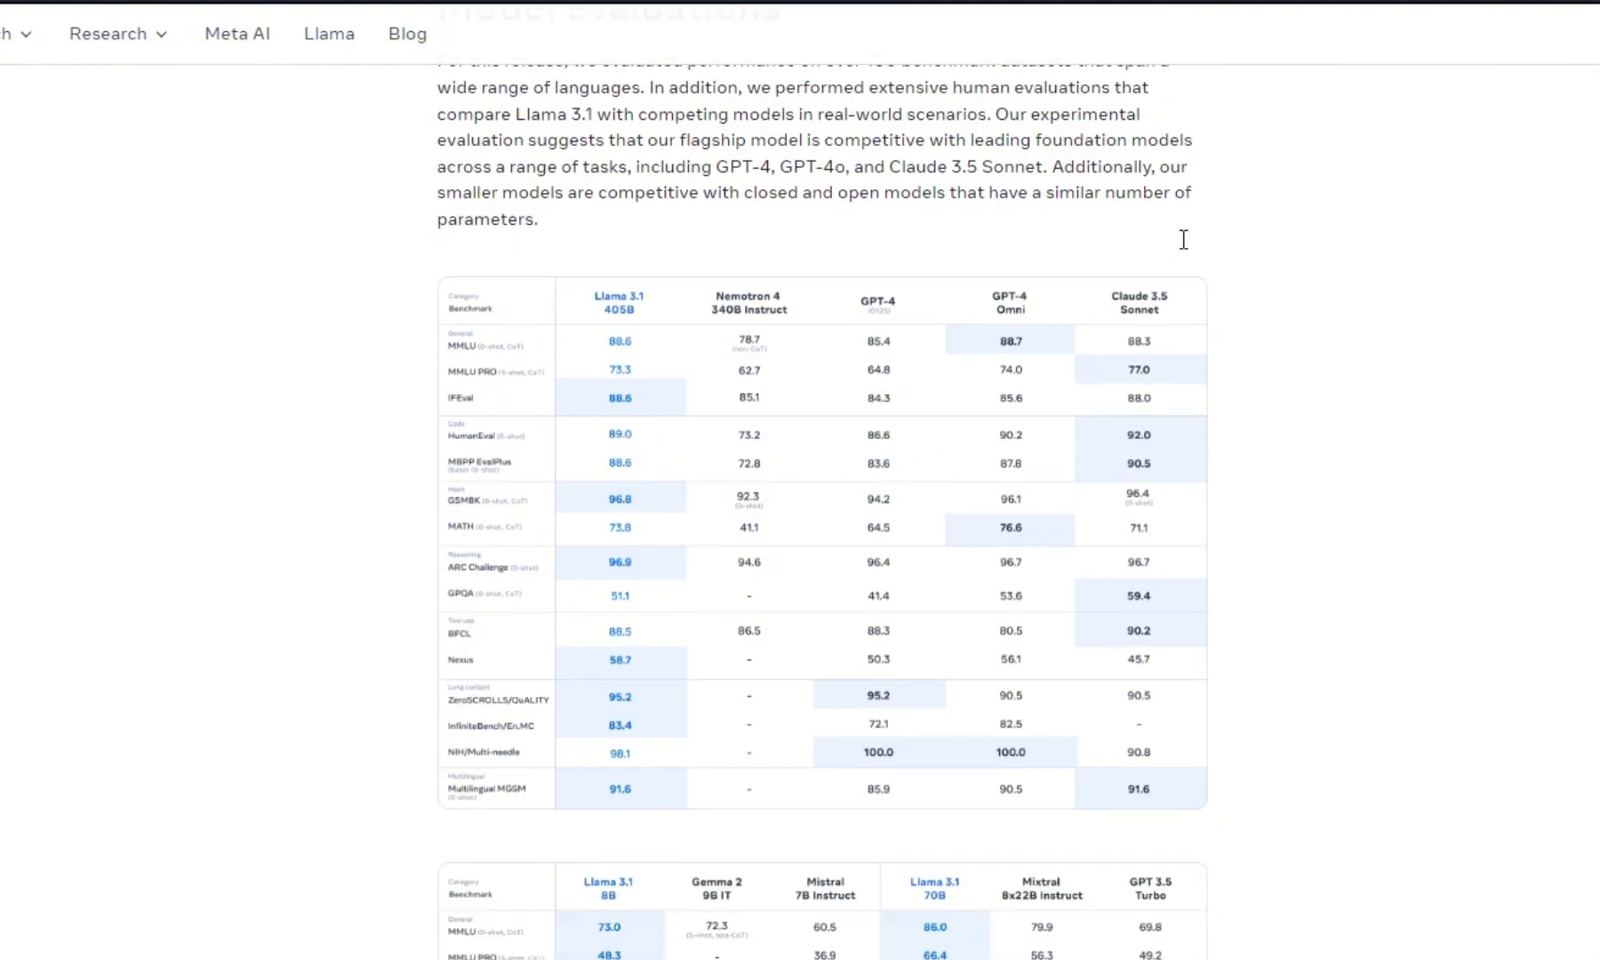
scroll(1181, 229, down, 1)
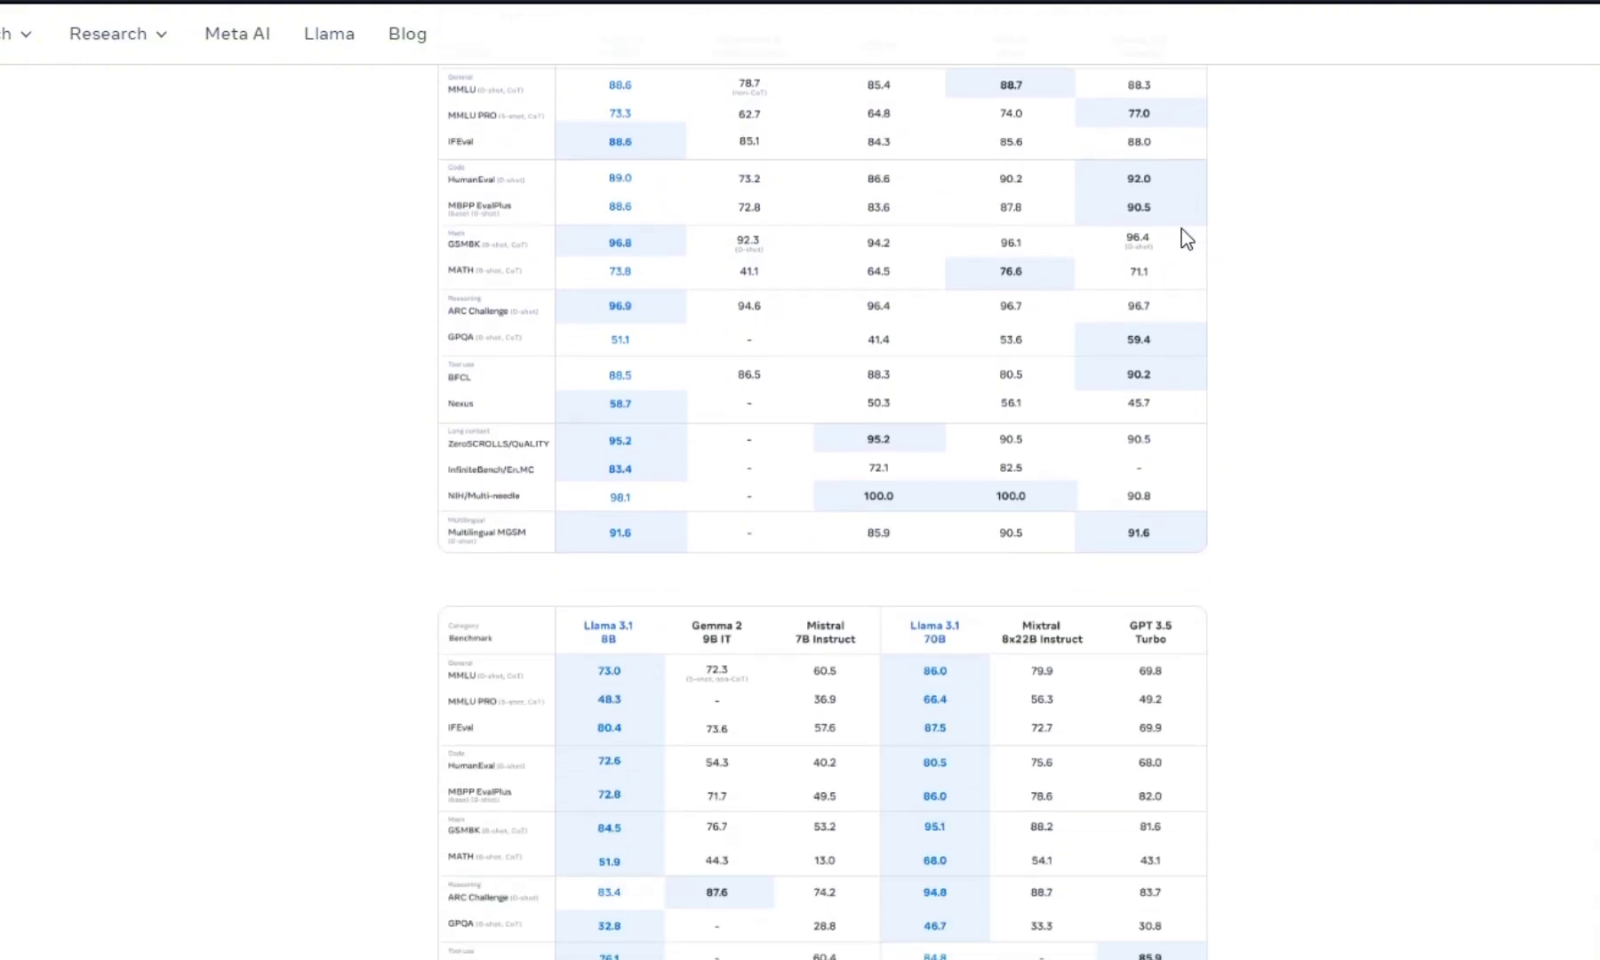
scroll(1181, 227, up, 1)
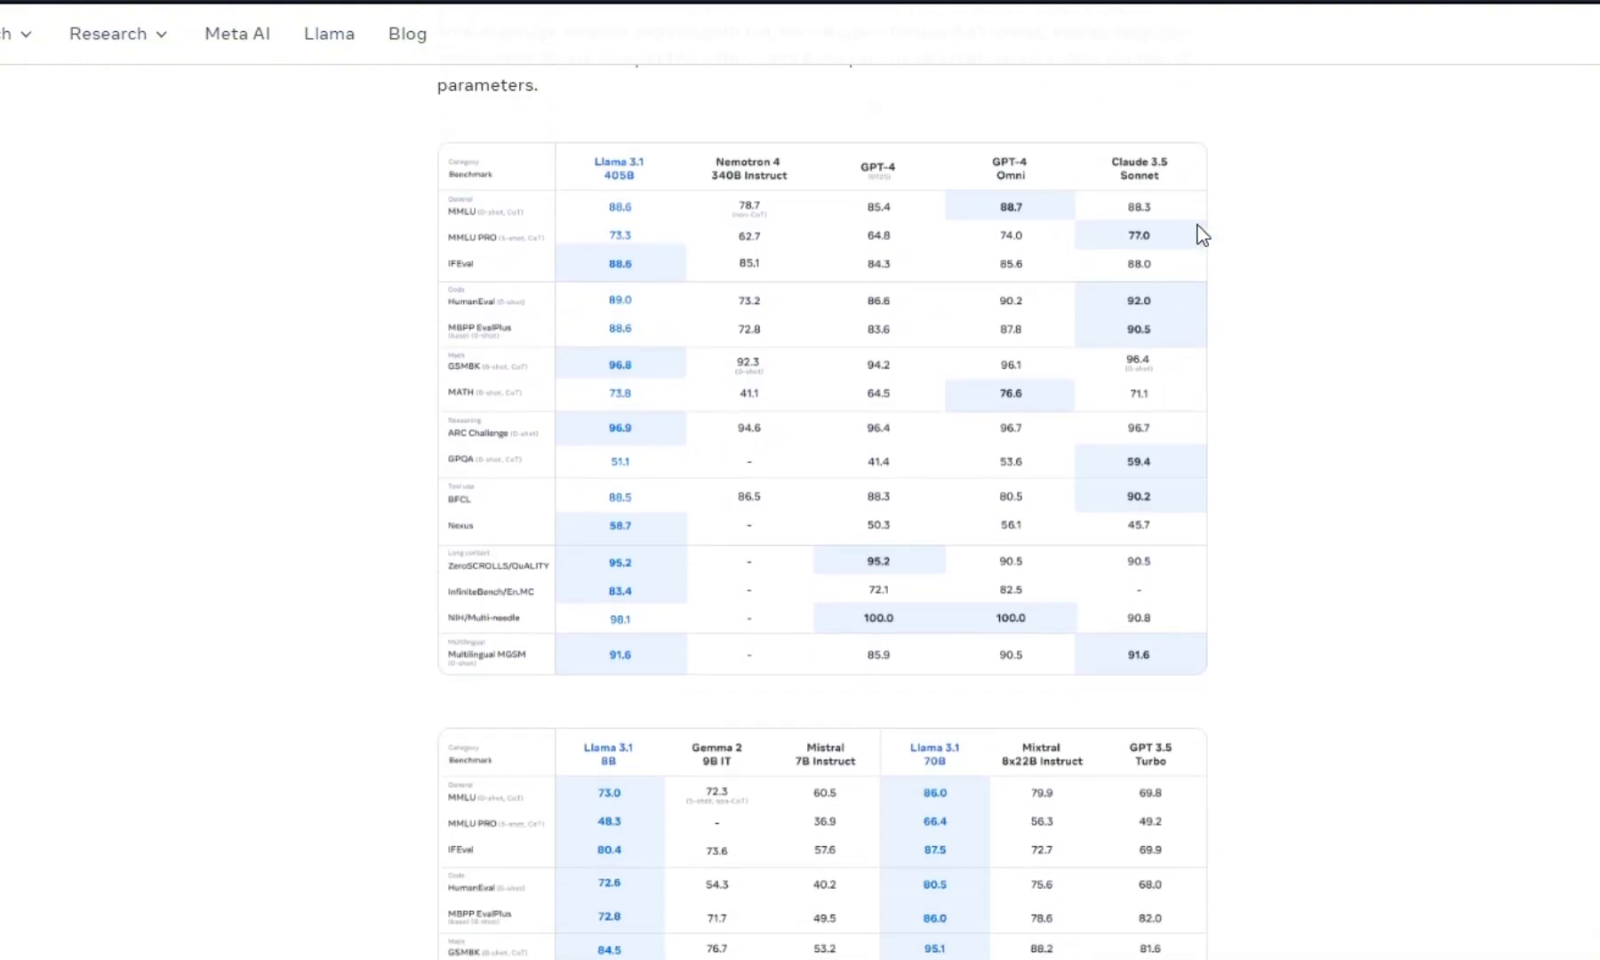
key(ctrl+plus)
key(ctrl+plus)
key(ctrl+plus)
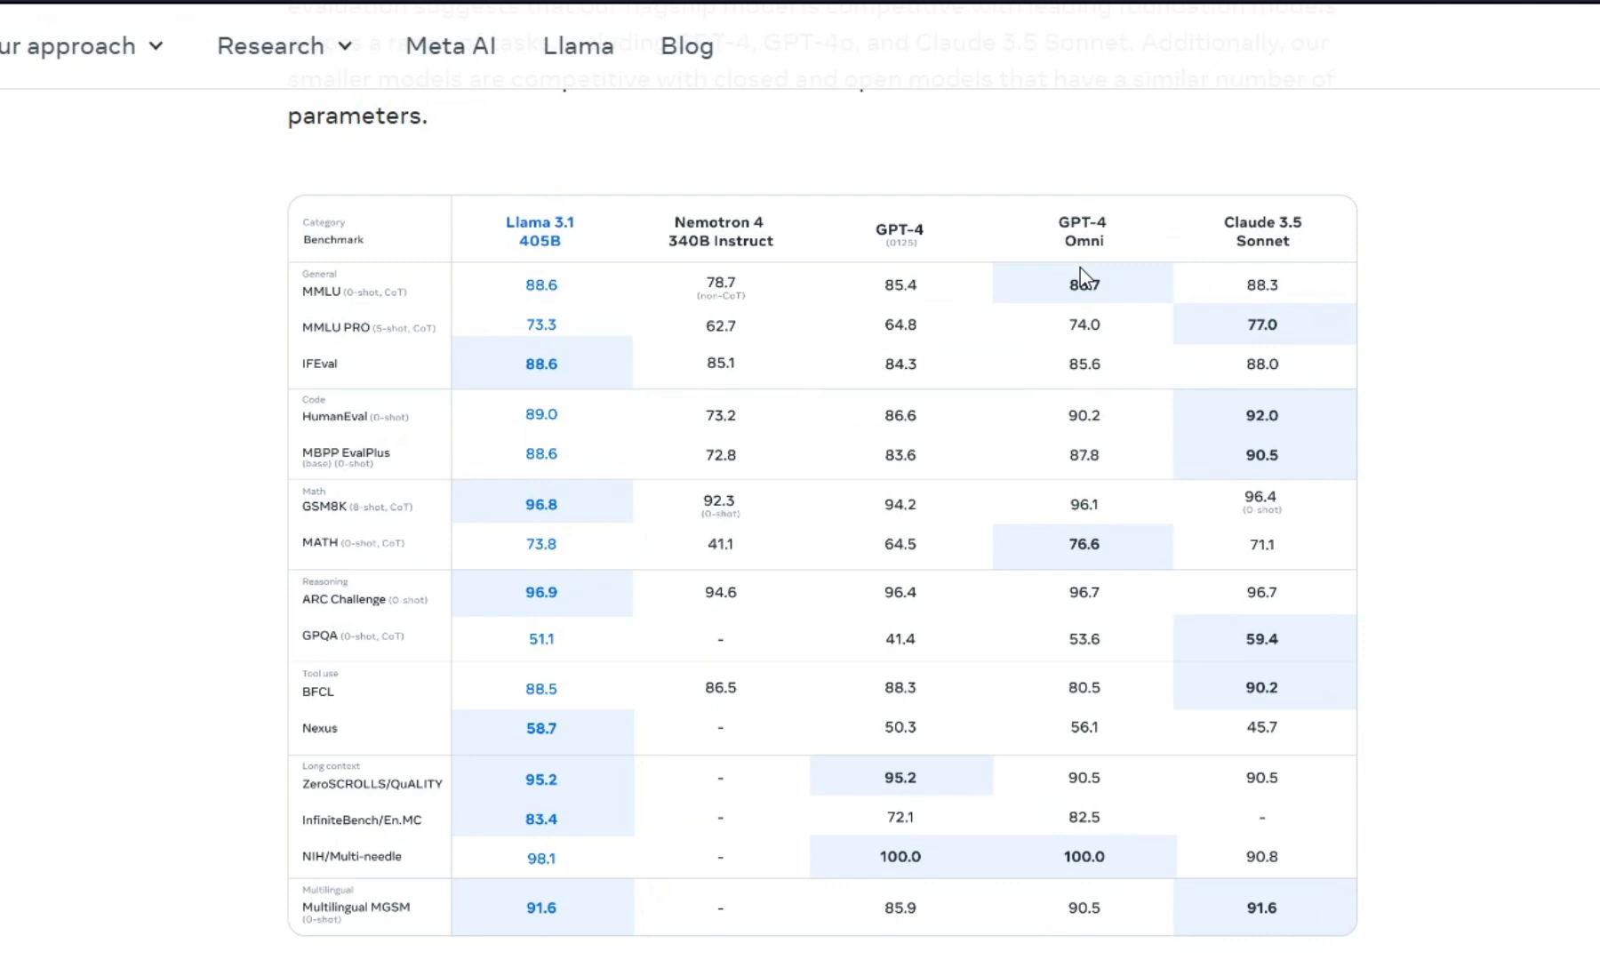
key(ctrl+plus)
scroll(1080, 268, up, 1)
scroll(1080, 268, up, 1)
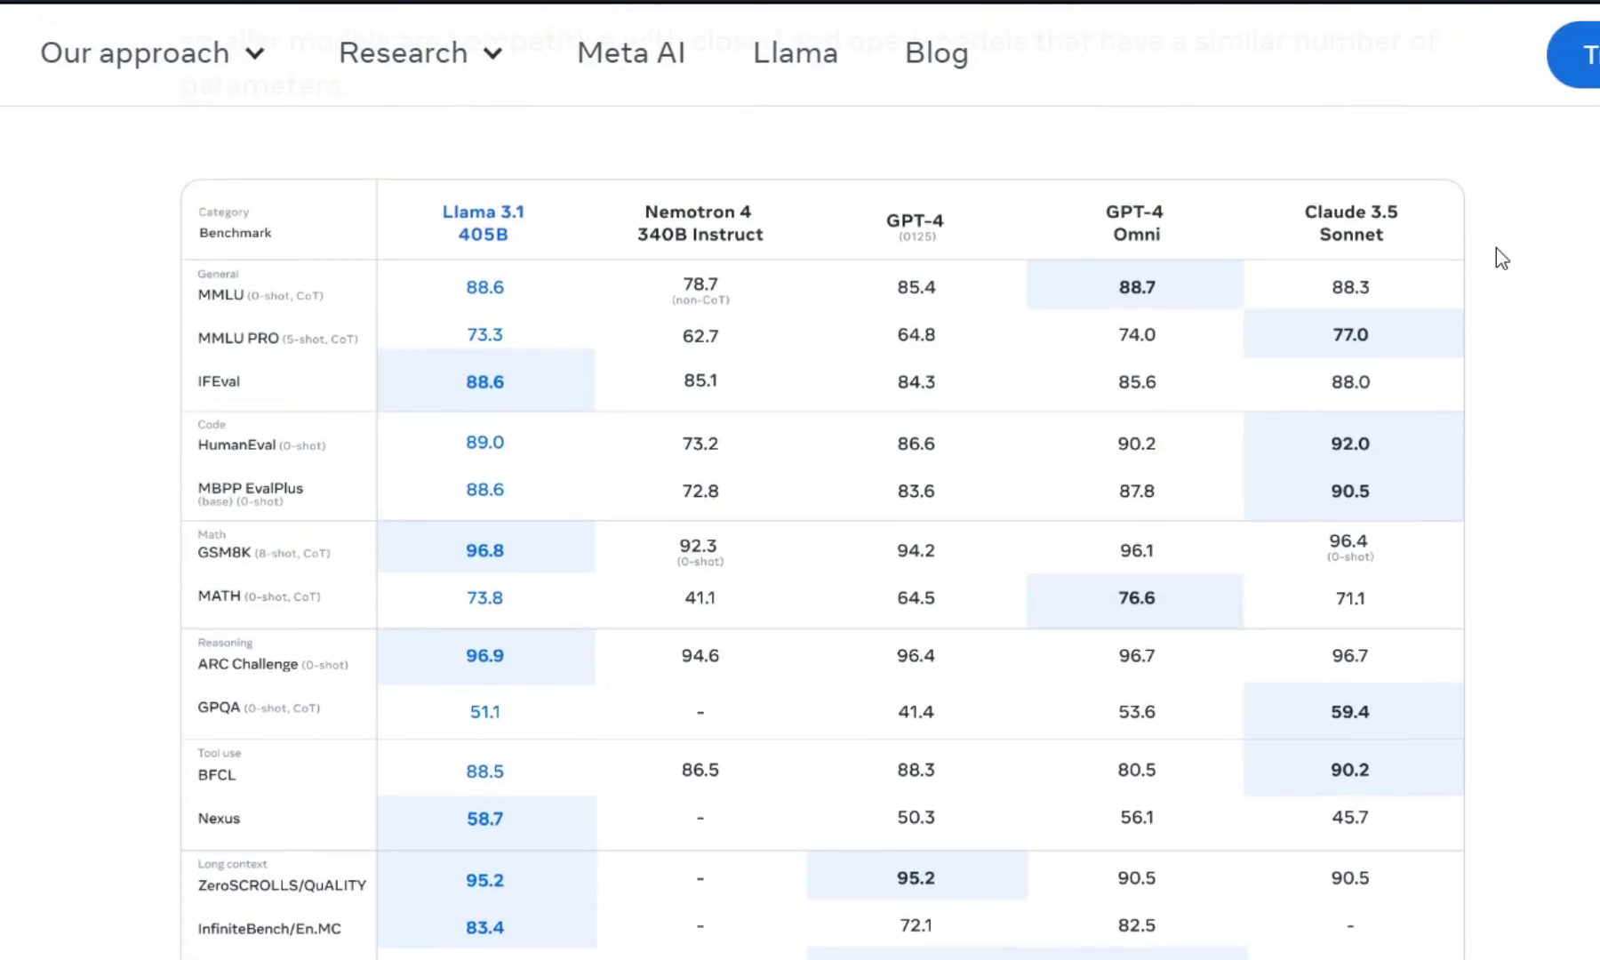
scroll(822, 545, down, 1)
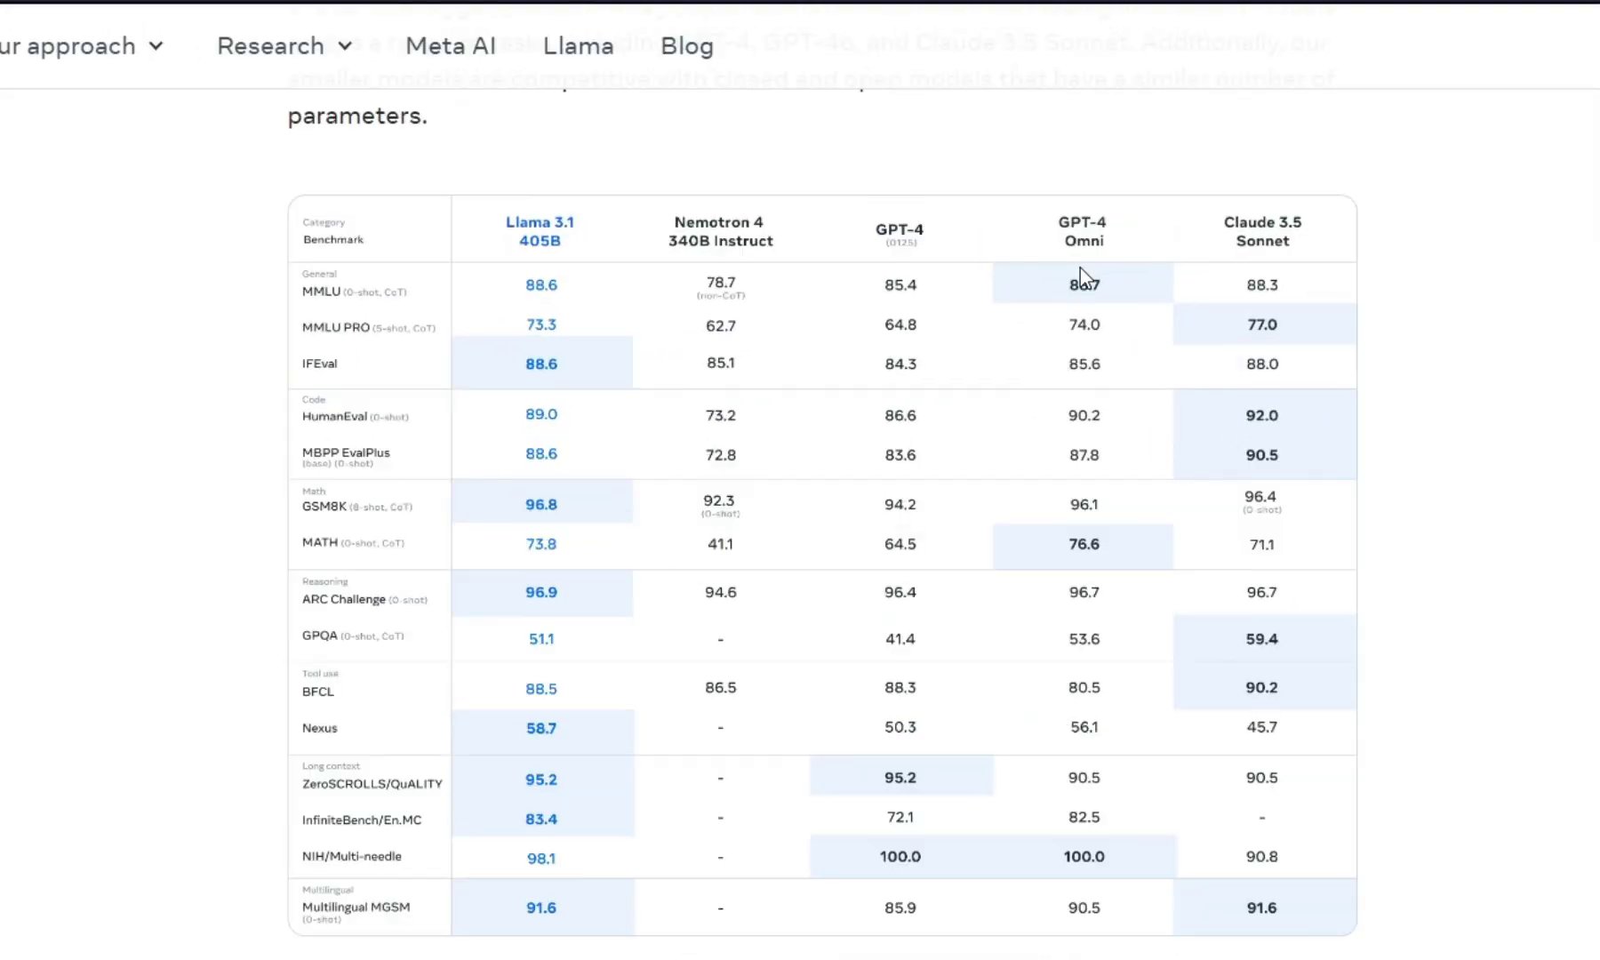
key(ctrl+plus)
scroll(1079, 268, up, 1)
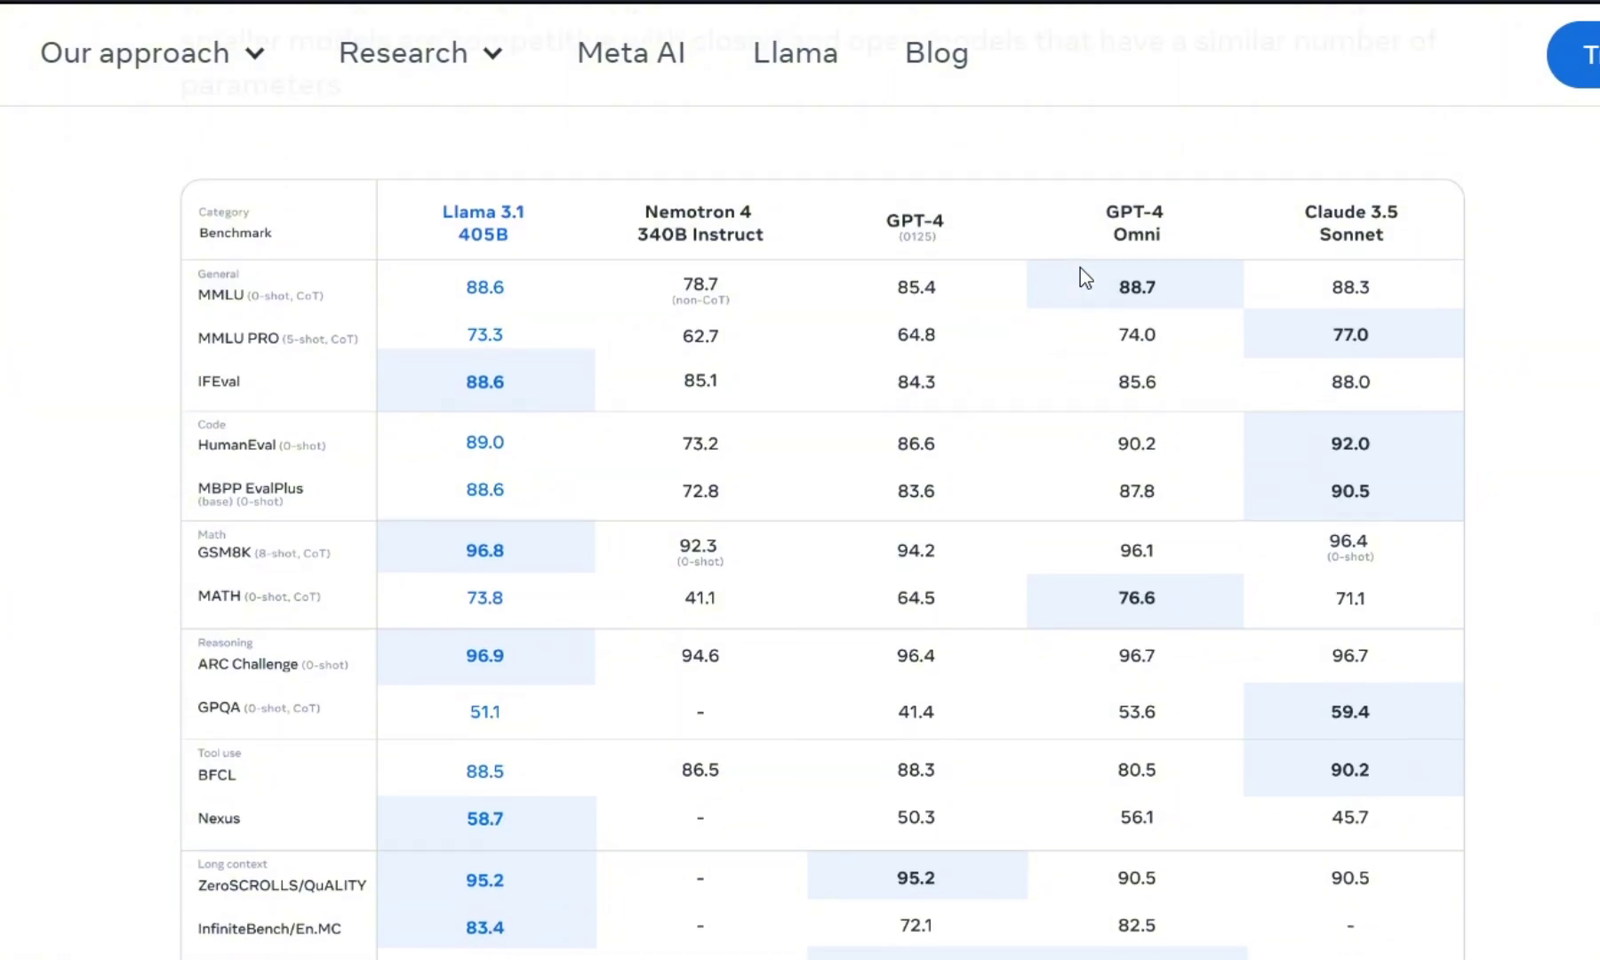